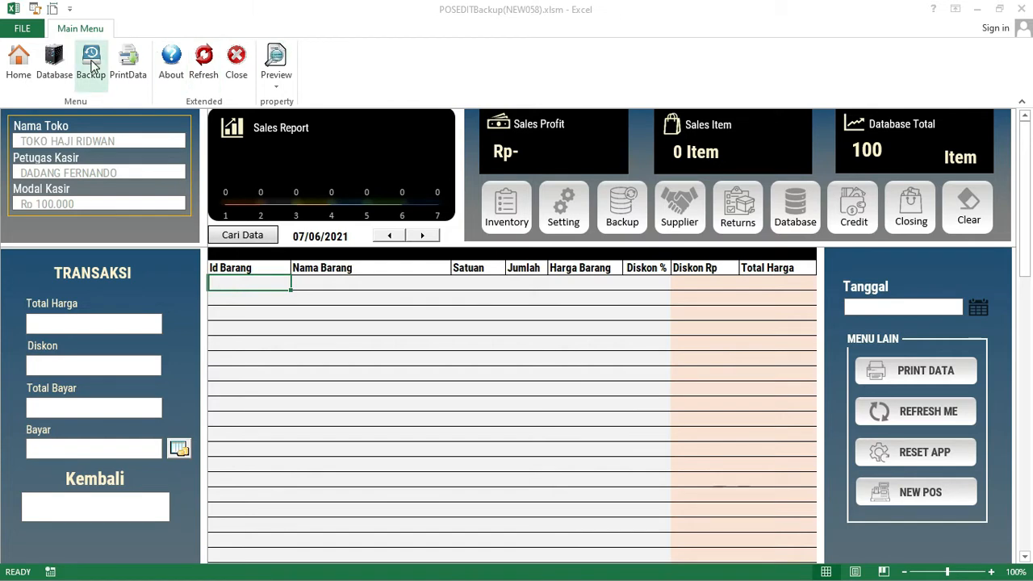
click(92, 64)
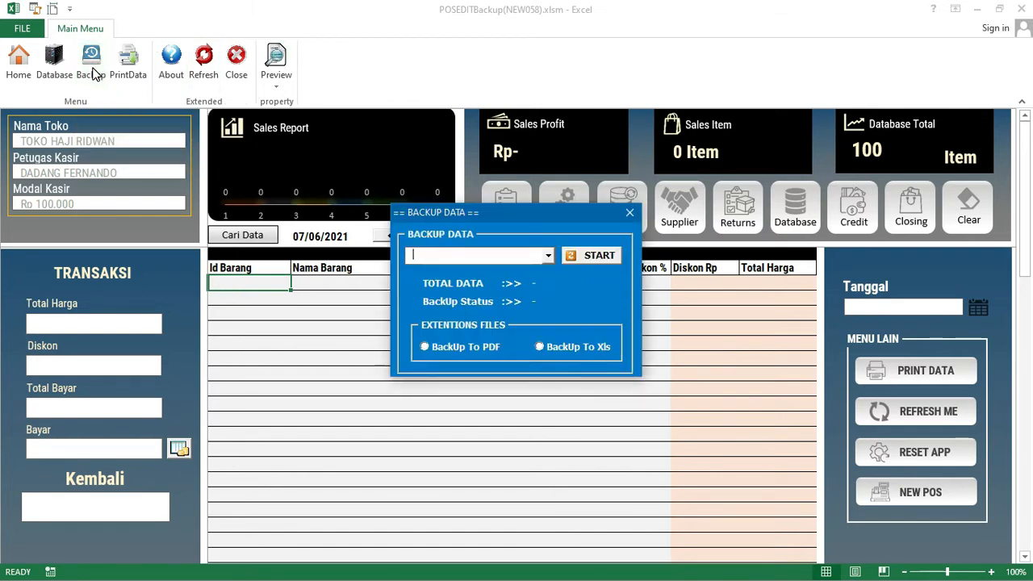
click(642, 203)
click(622, 211)
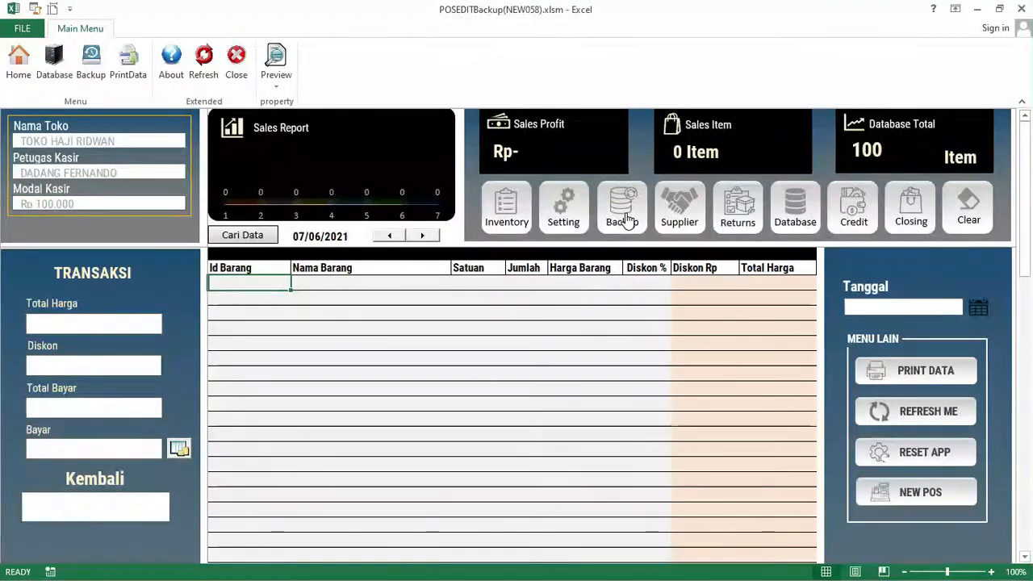
click(642, 204)
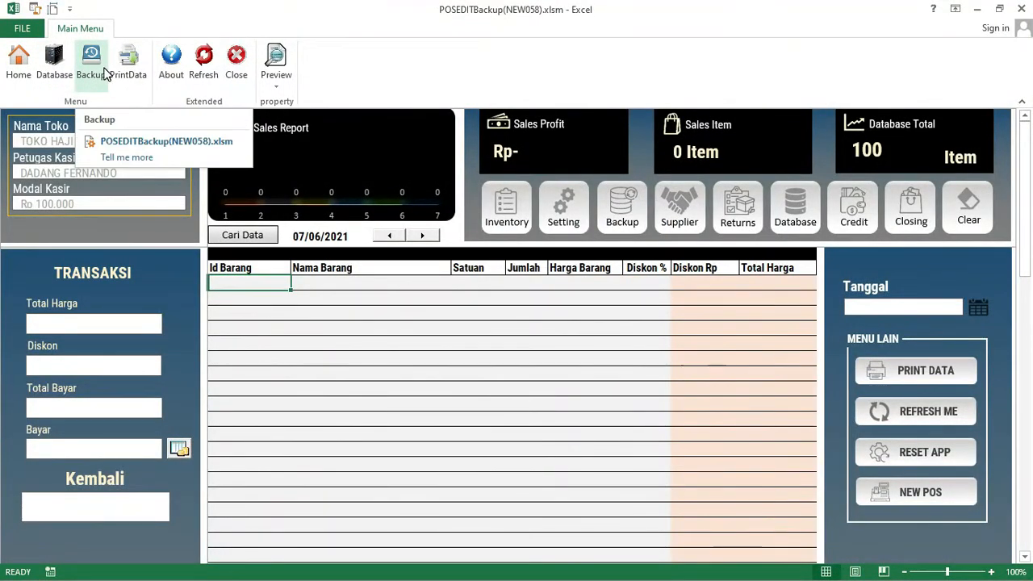
Step: Open the data backup form and choose >> DATABASE as the data to back up
click(98, 69)
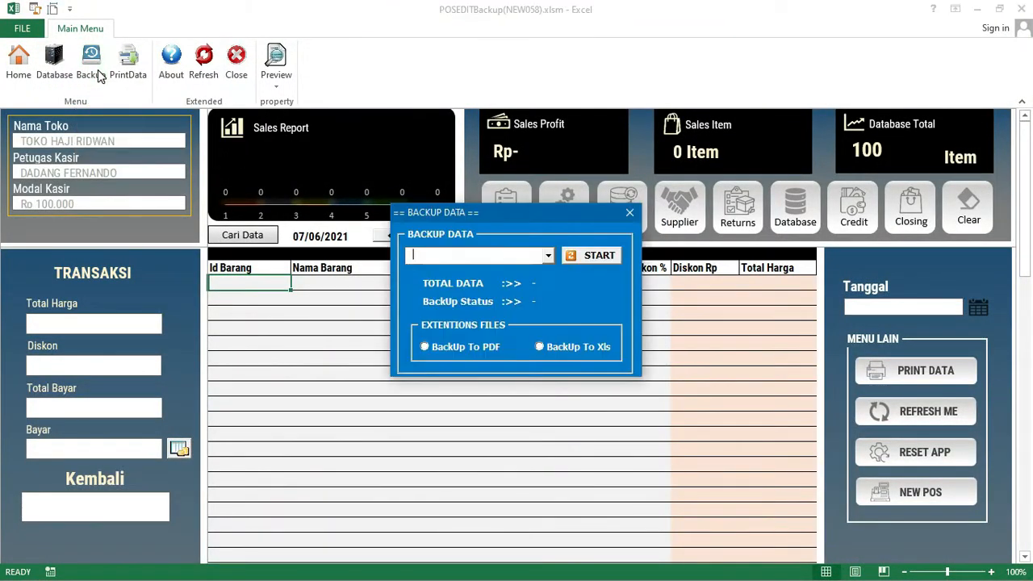
click(549, 254)
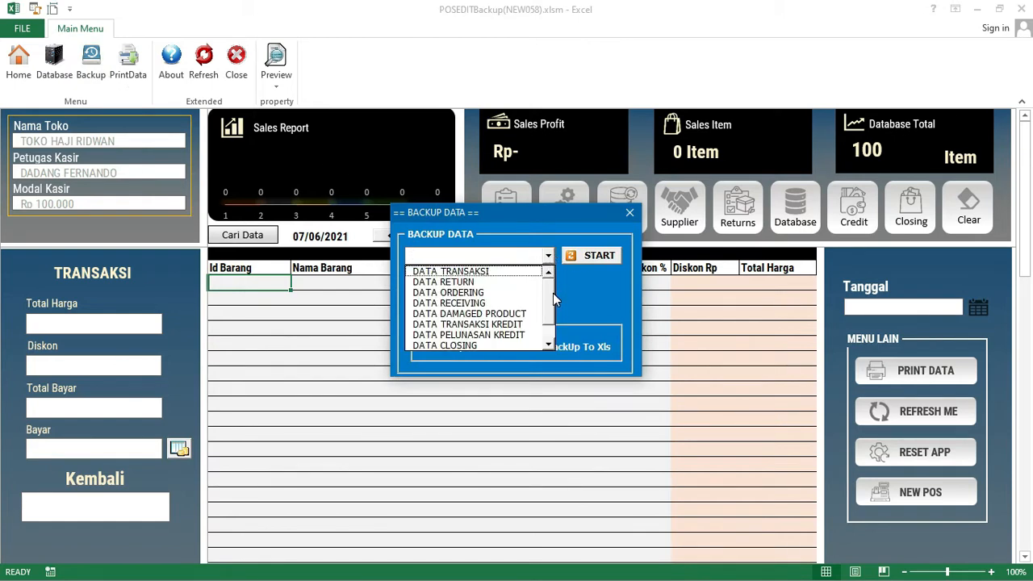
scroll(484, 323, down, 1)
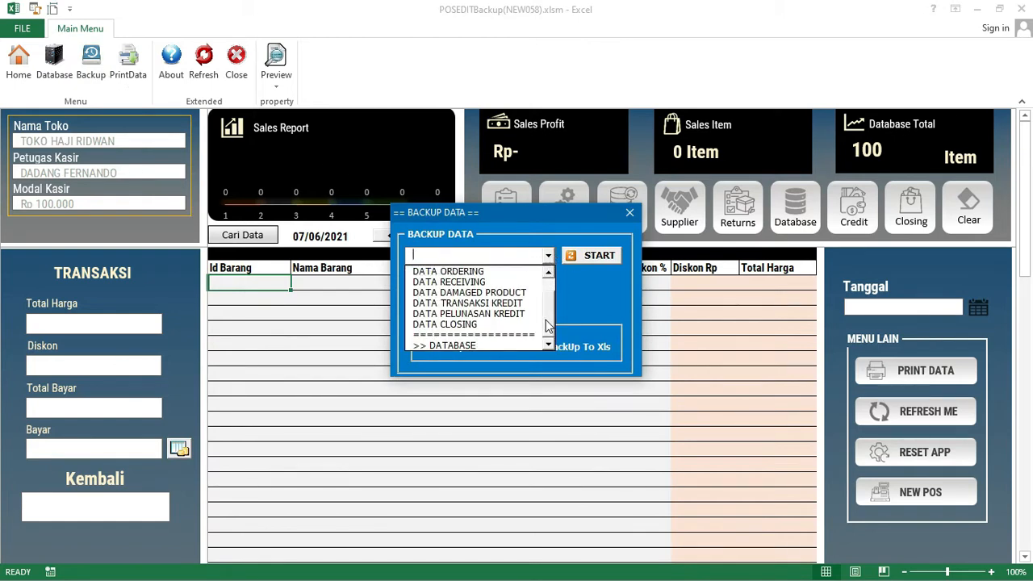
click(466, 344)
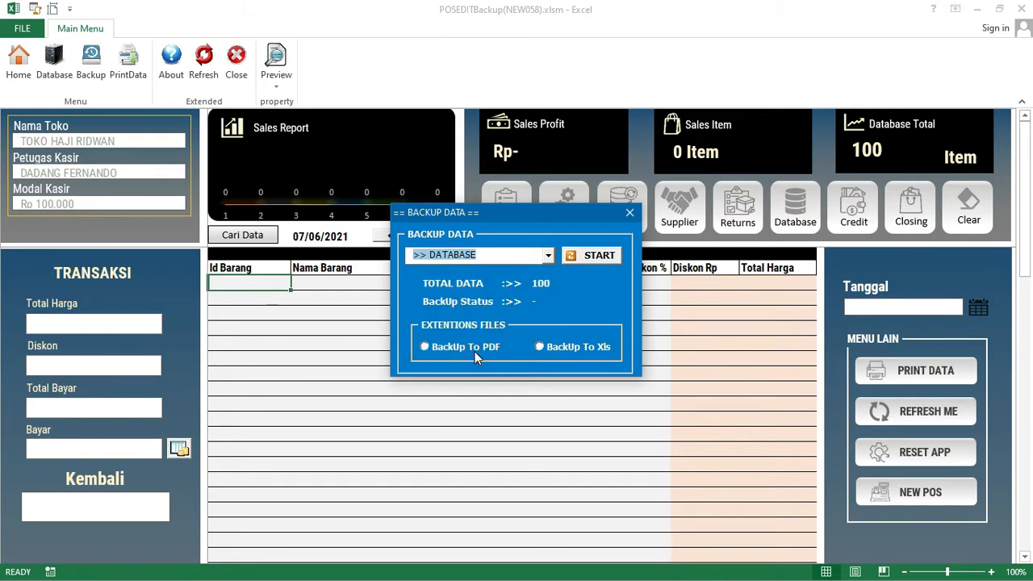
Step: Try to back up the database to PDF format
click(541, 347)
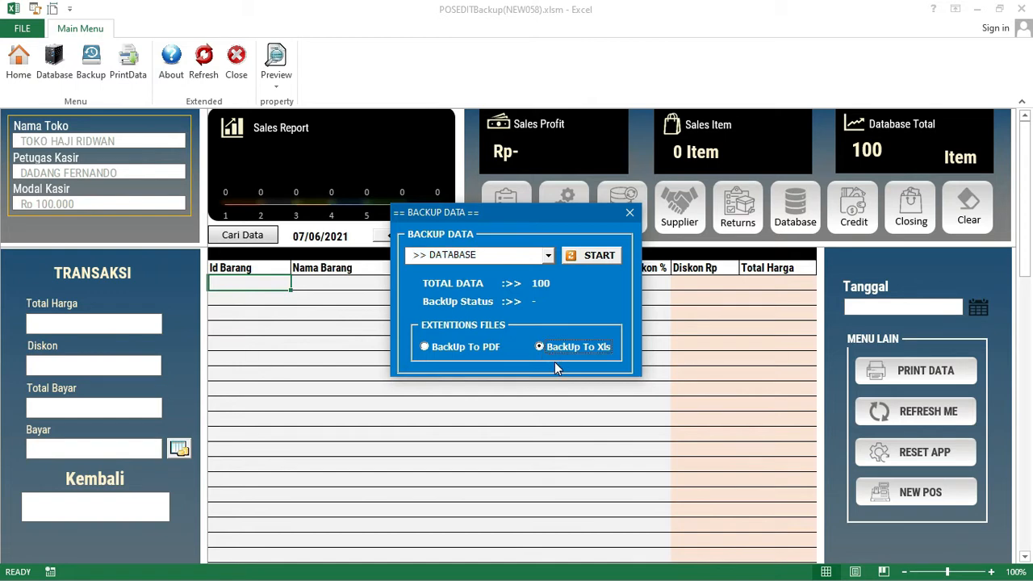
click(446, 349)
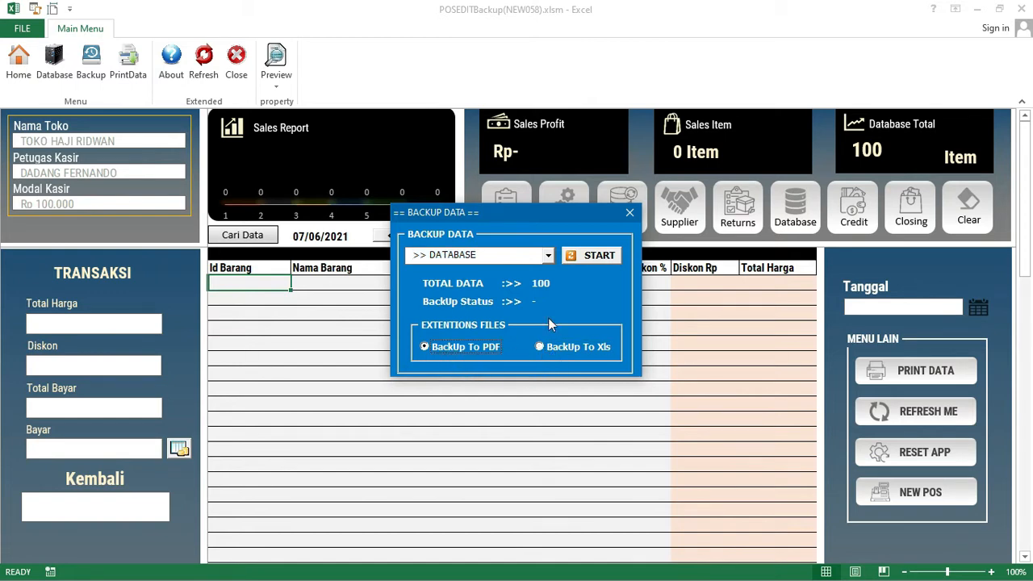
click(604, 255)
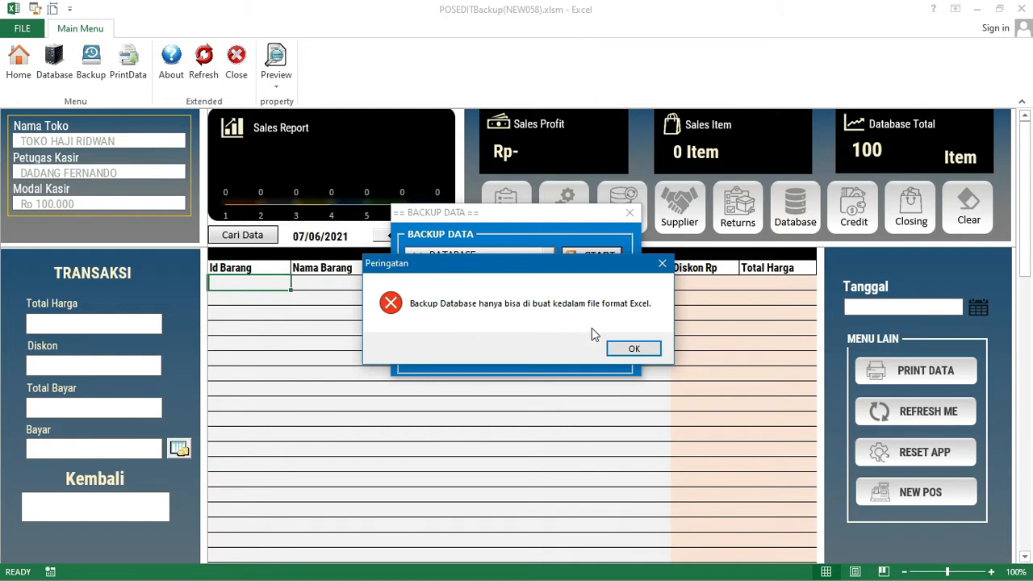
click(635, 348)
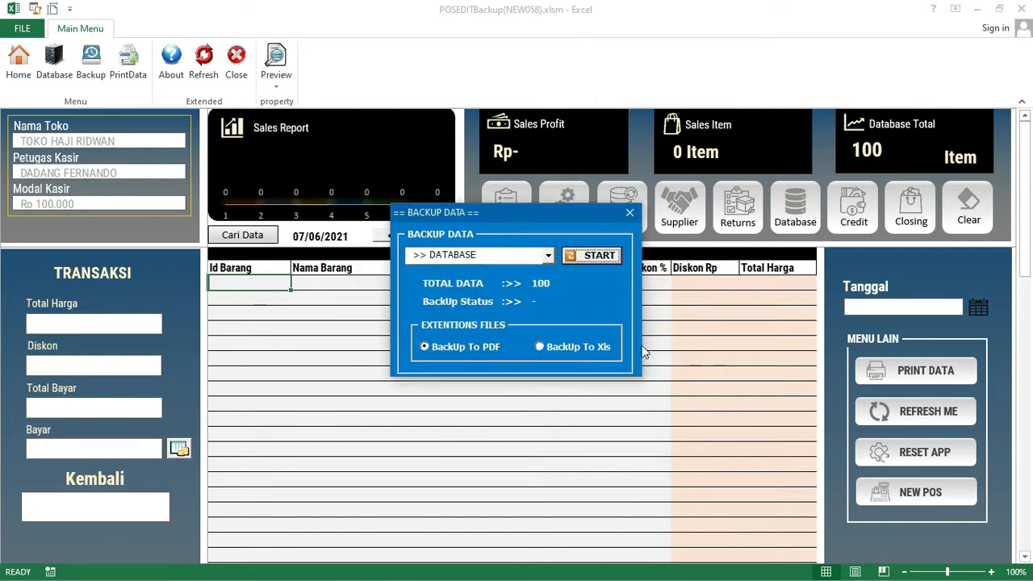
Step: Back up the database to Xls, saving it as BACKUPDATABSE in the coba folder, and close the backup form
click(559, 348)
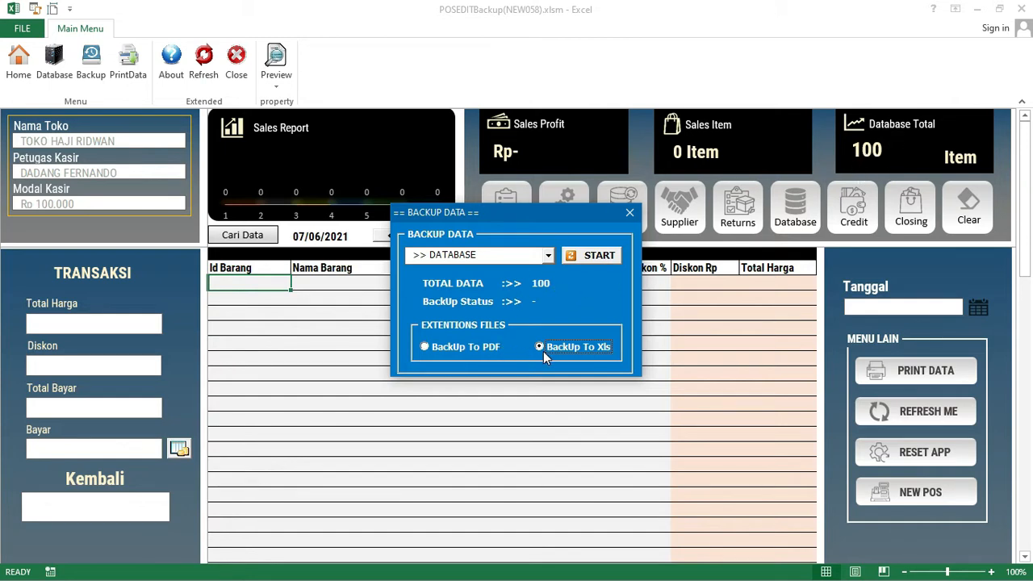
click(591, 257)
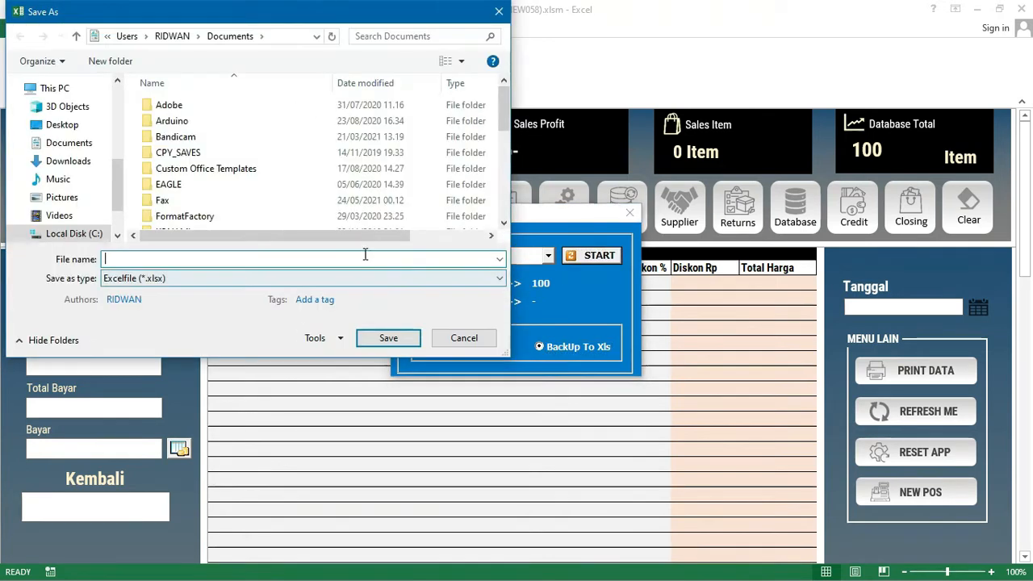
drag(121, 177, 121, 123)
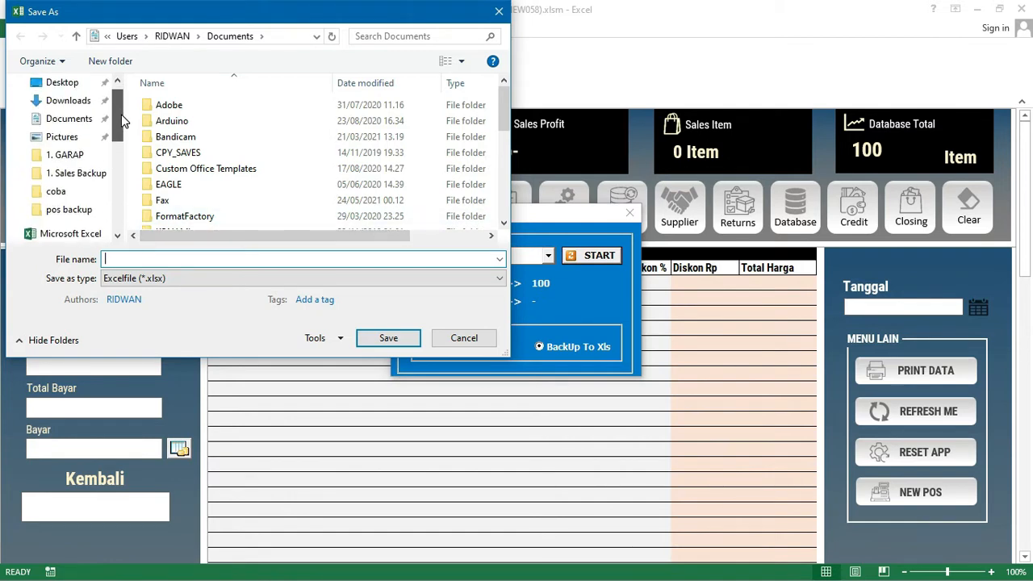
click(85, 195)
click(153, 259)
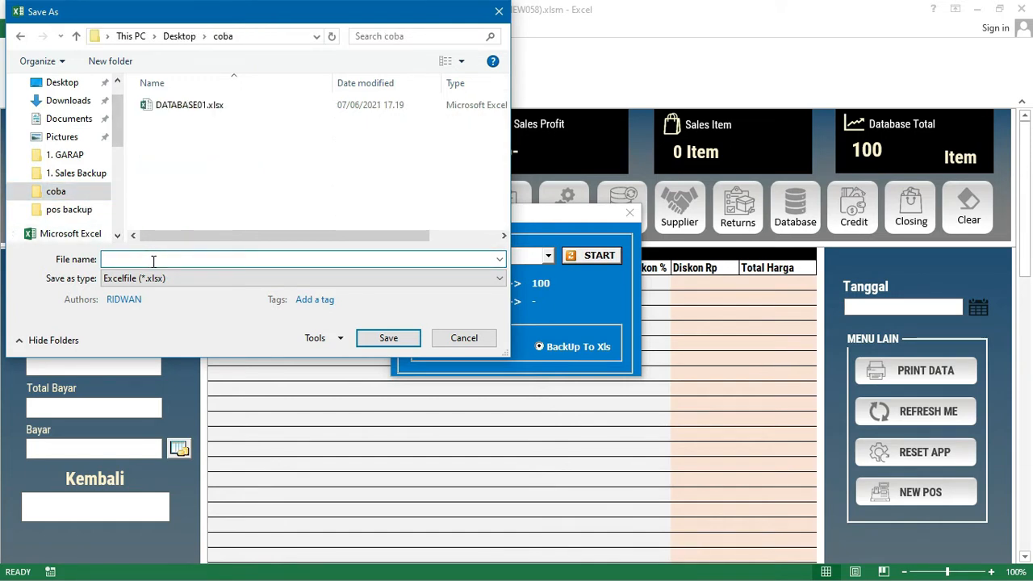
text(BACKUPDATABSE)
click(392, 337)
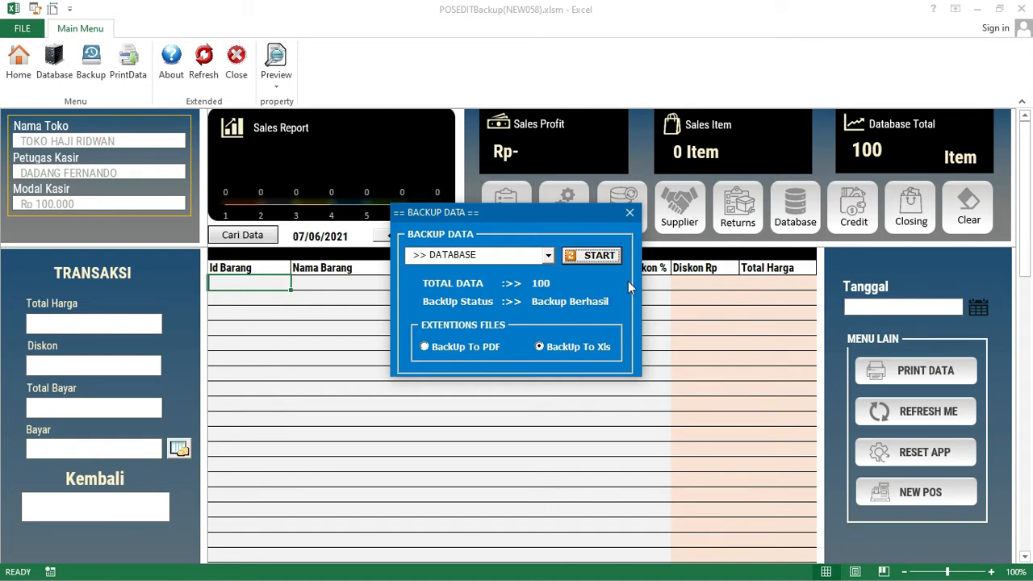
click(632, 216)
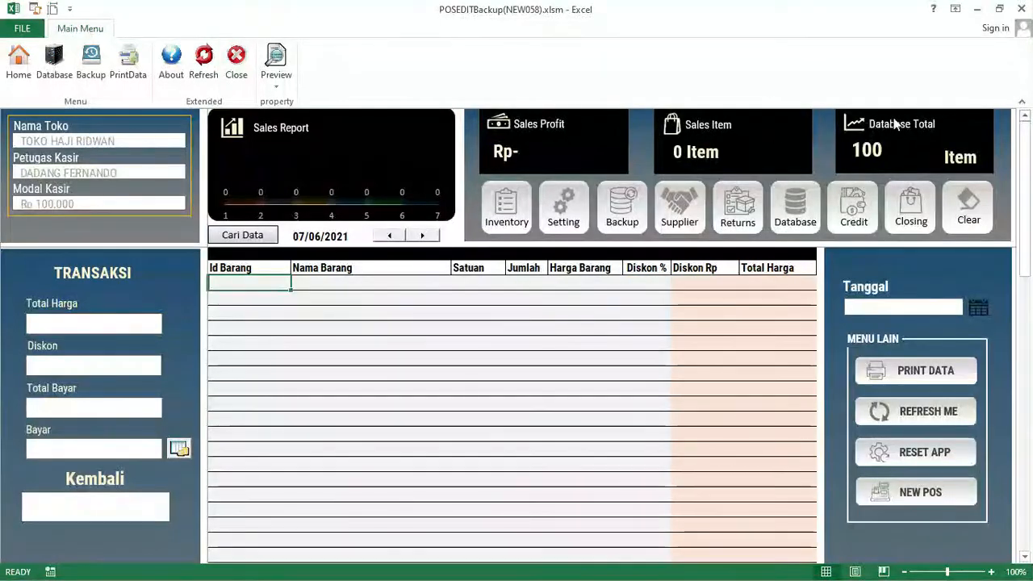
Step: Open BACKUPDATABSE.xlsx from the coba folder on the desktop, examine the exported item rows from start to end, and close it
click(977, 10)
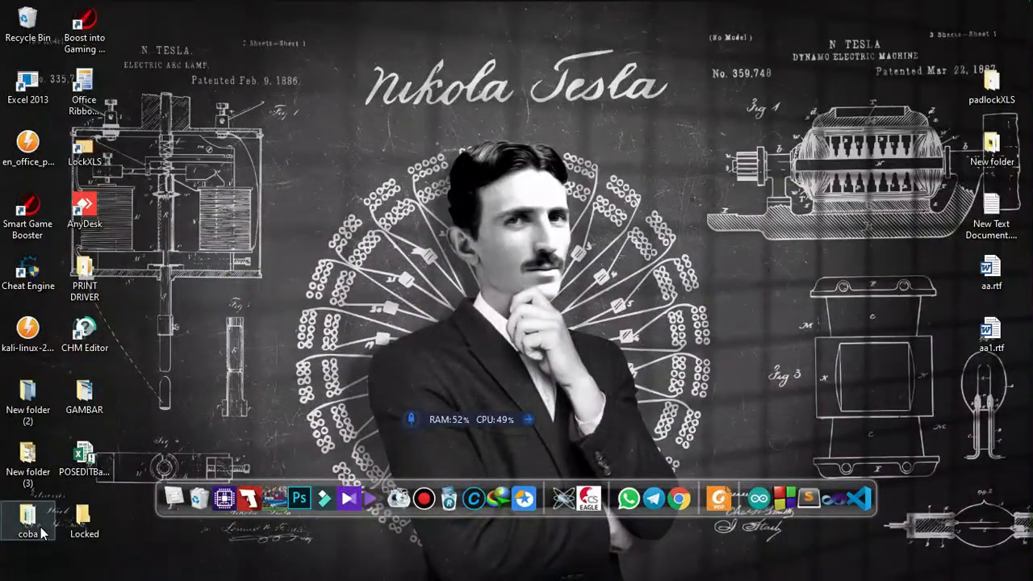
double_click(43, 533)
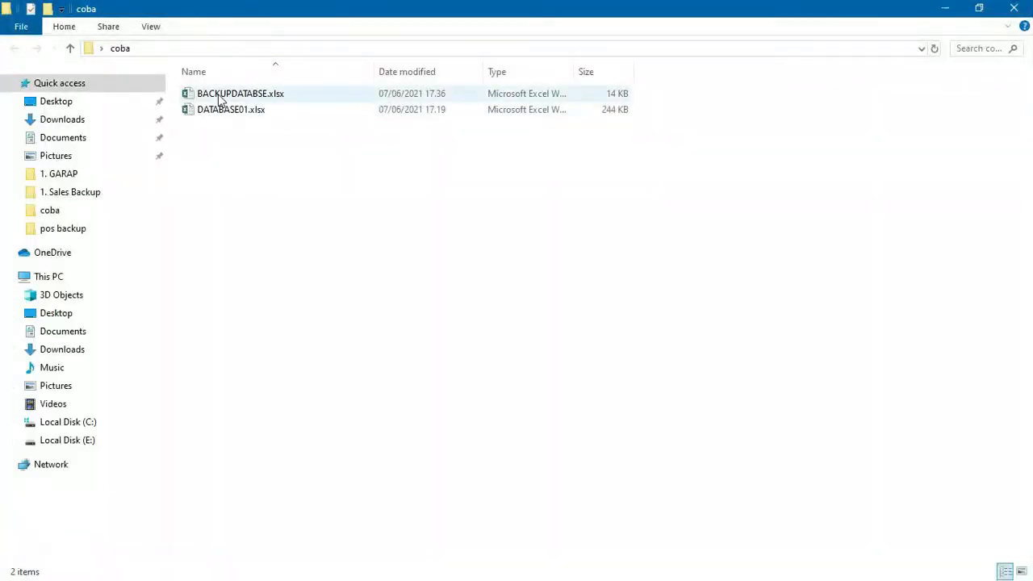
double_click(220, 98)
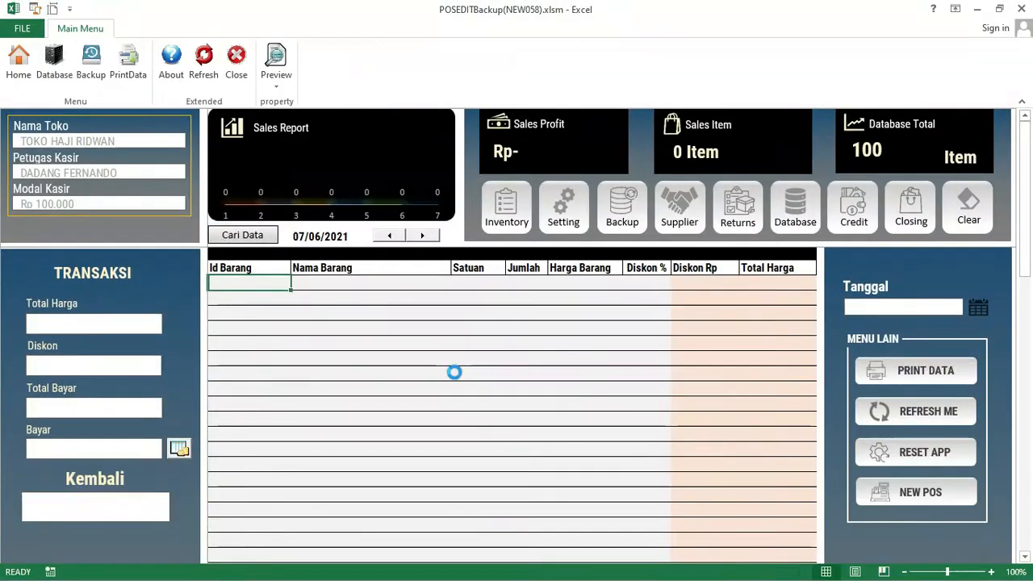
scroll(164, 377, down, 8)
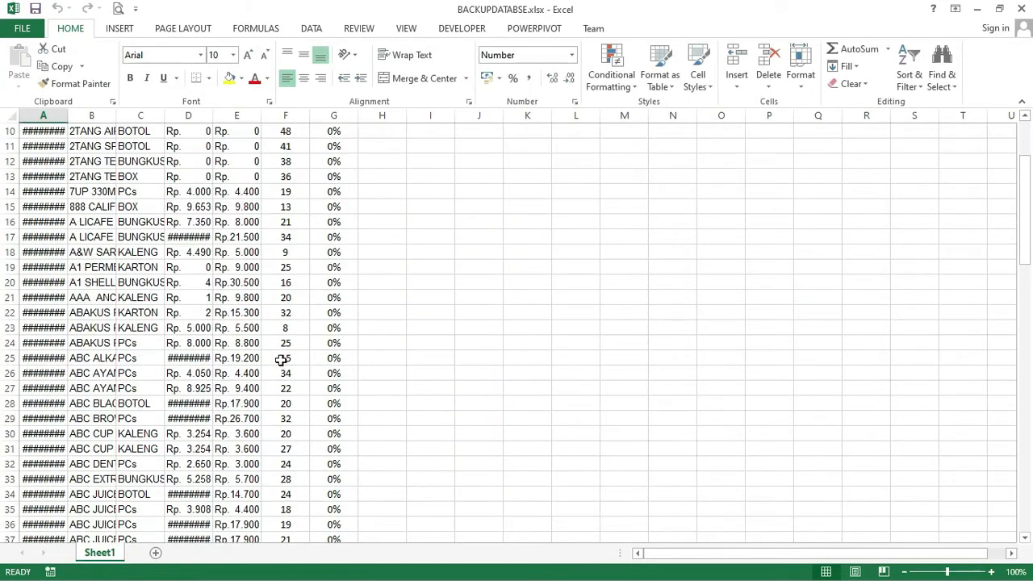
scroll(163, 378, down, 15)
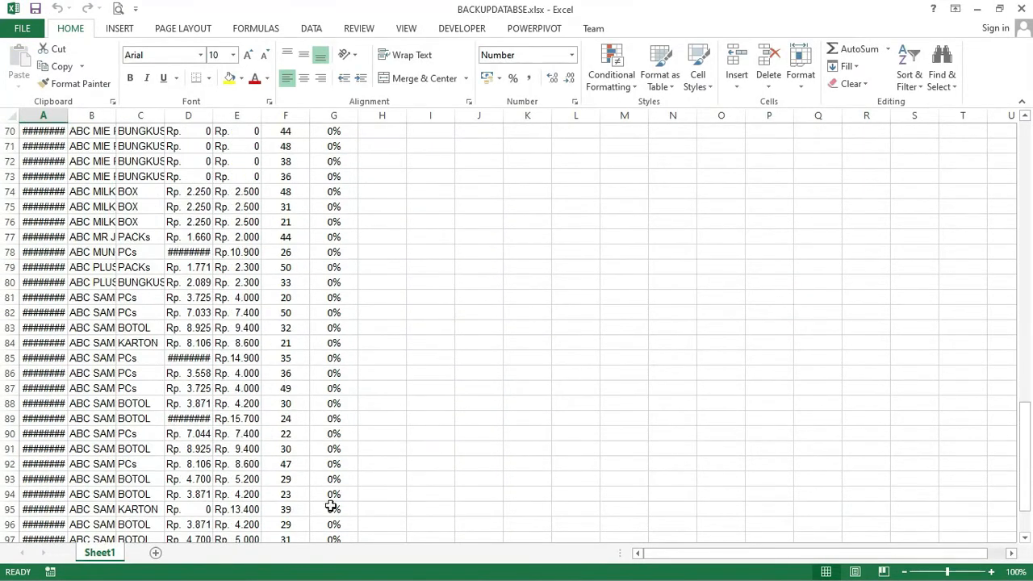
scroll(165, 319, down, 4)
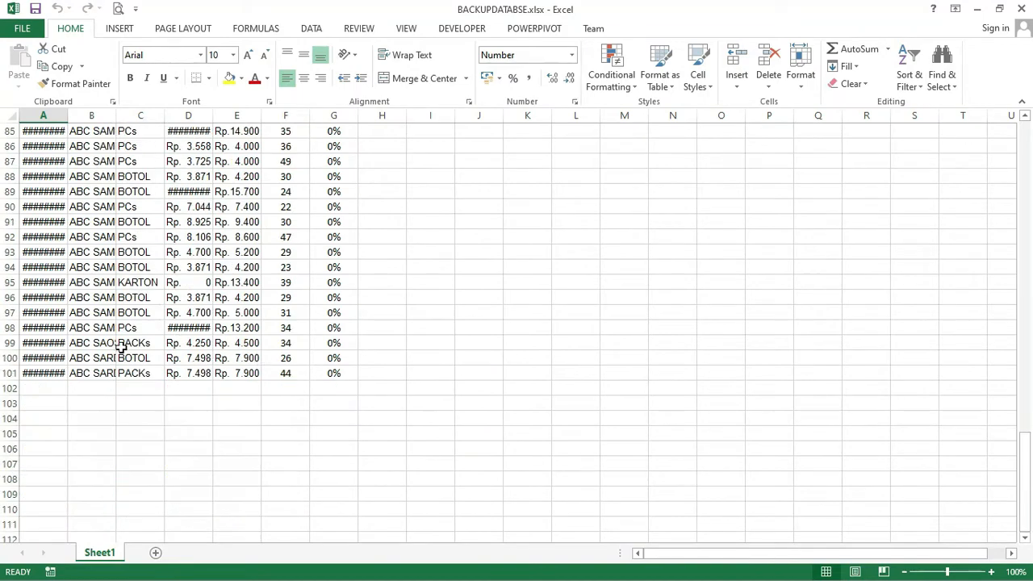
scroll(162, 343, up, 10)
scroll(137, 345, up, 17)
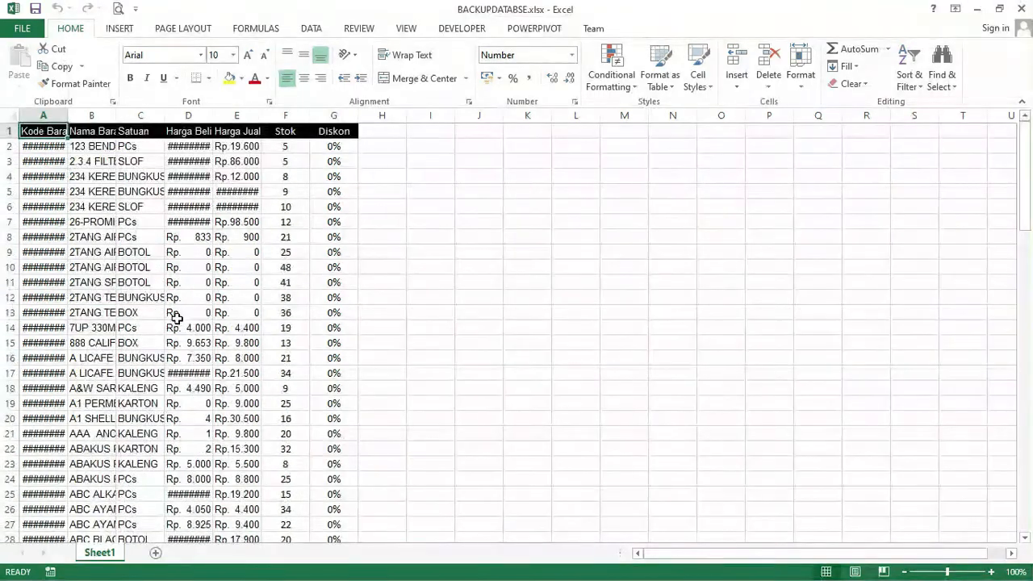
click(1021, 8)
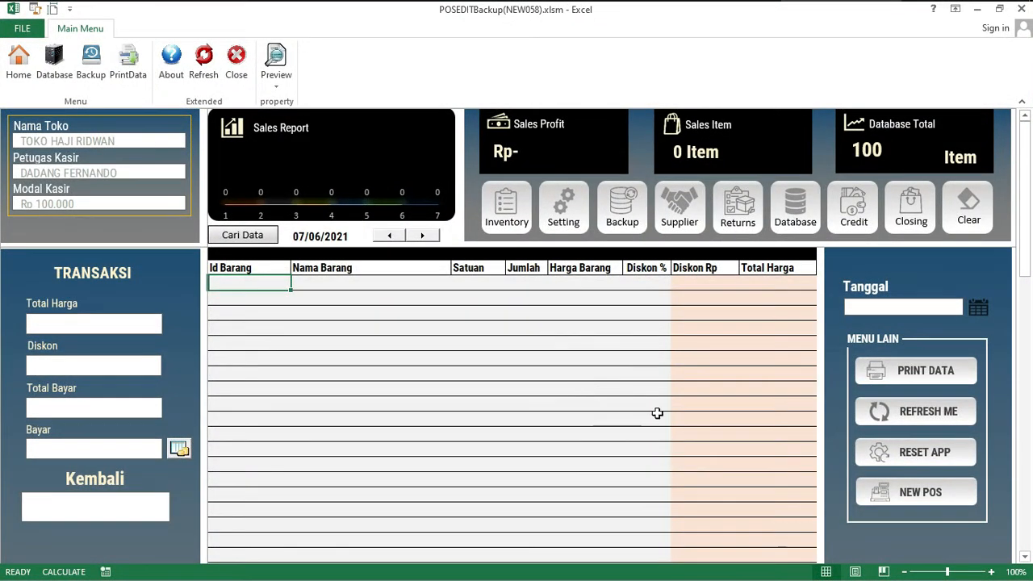
Step: Return to the coba folder in File Explorer and reopen BACKUPDATABSE.xlsx
click(976, 9)
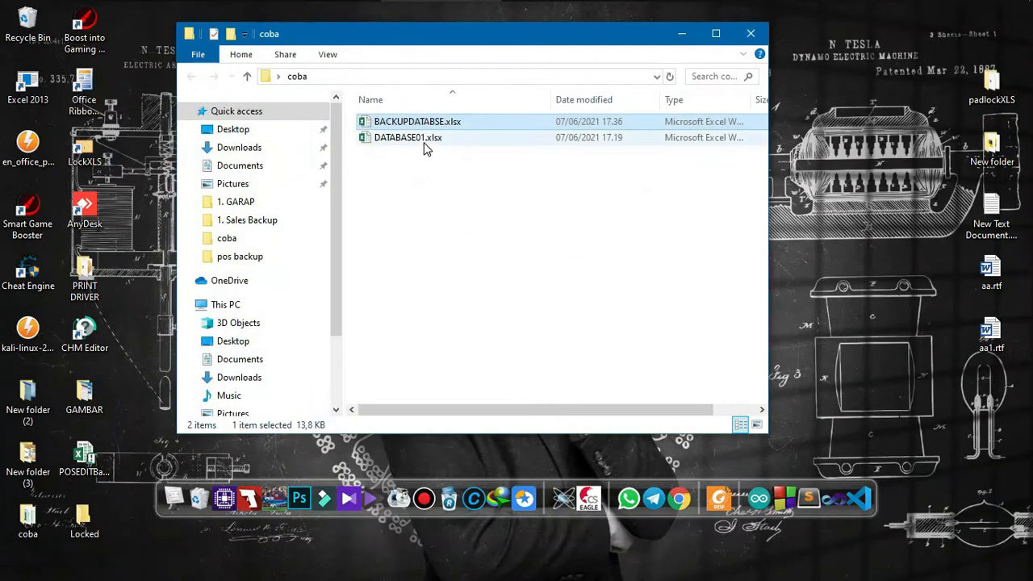
key(F2)
click(473, 184)
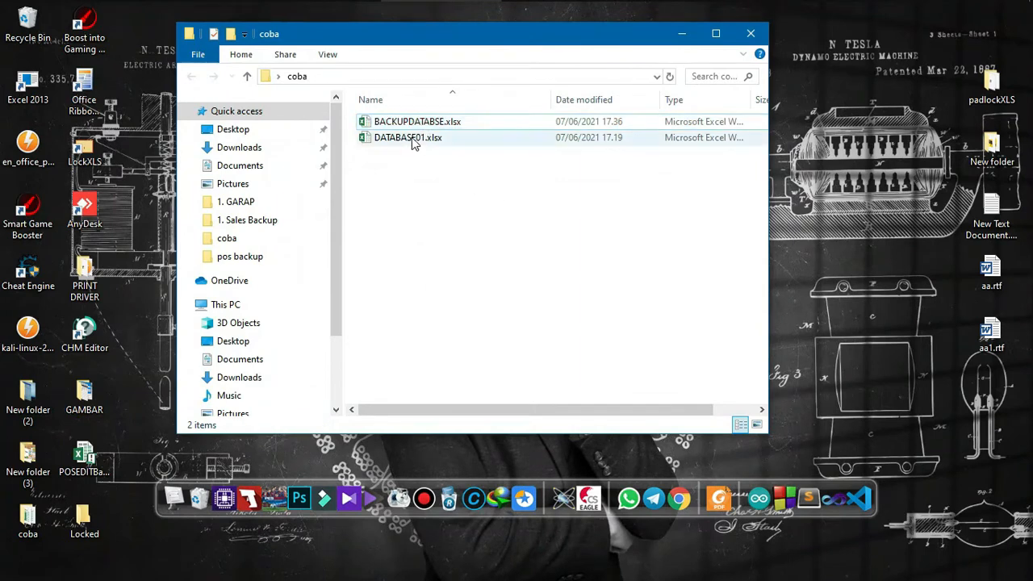
click(410, 142)
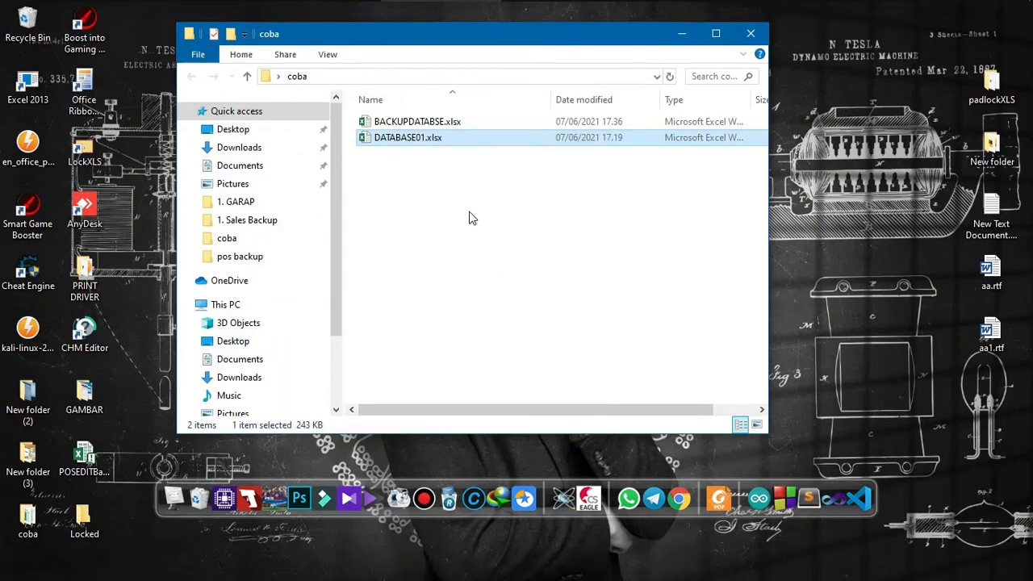
double_click(452, 122)
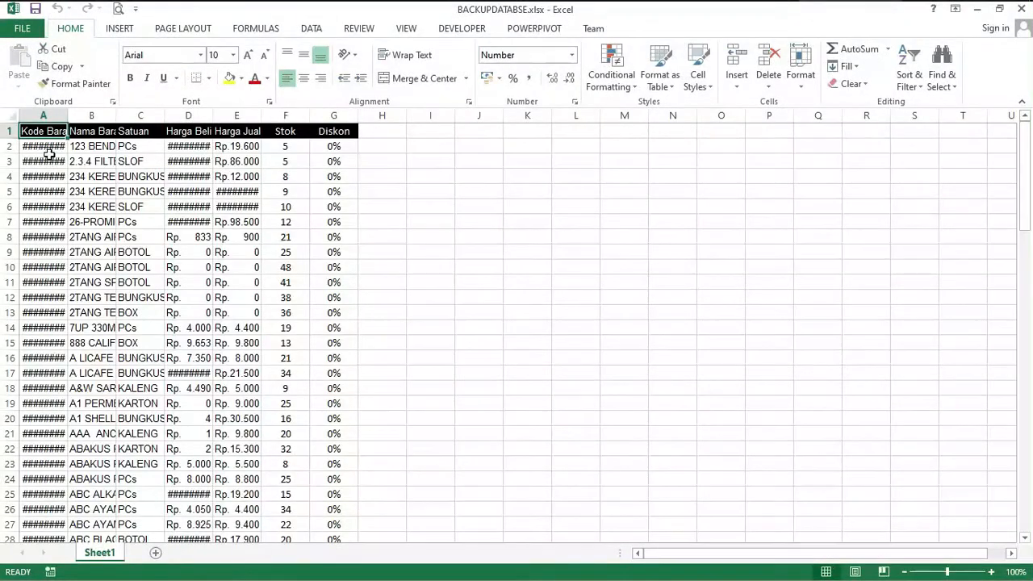
Step: Clear all item data in A2:G101 of the backup workbook, keeping only the header row
drag(48, 153, 349, 152)
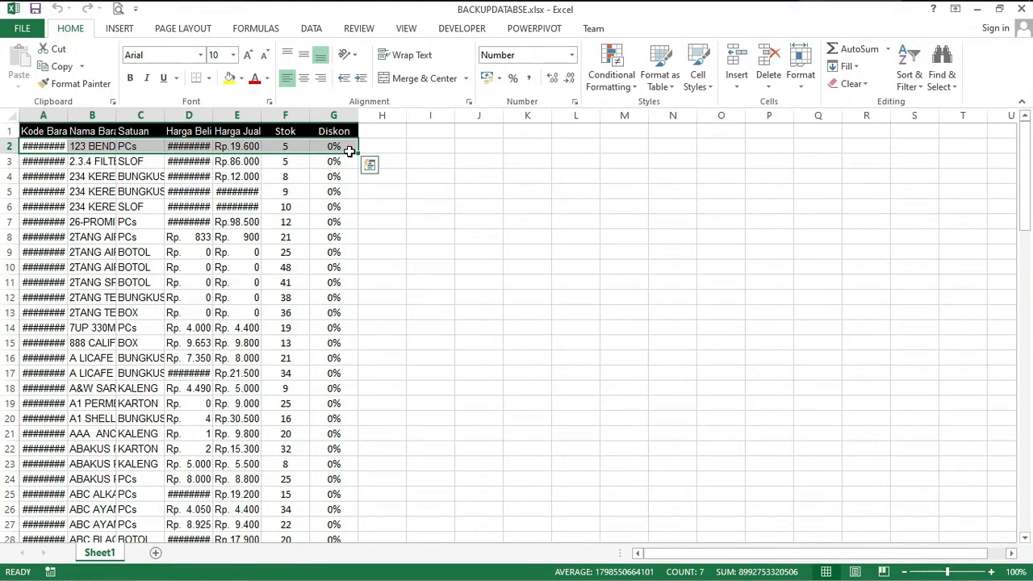
key(ctrl+shift+Down)
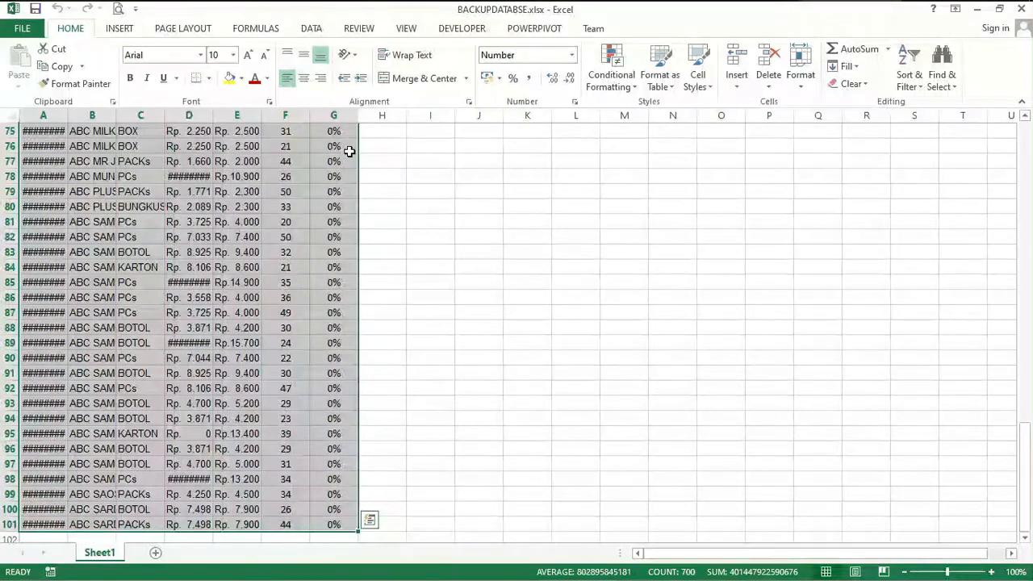
scroll(350, 152, up, 10)
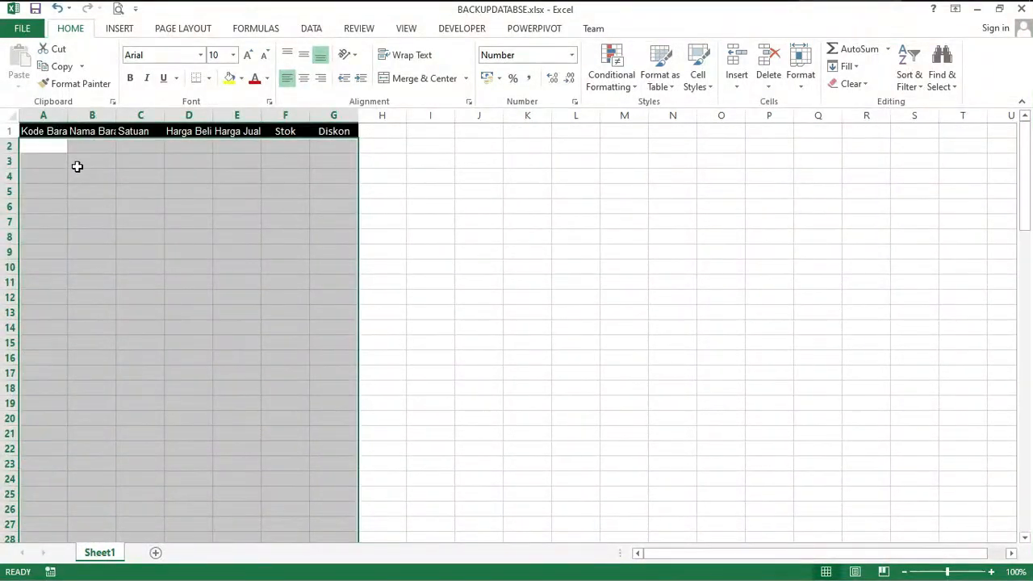
click(59, 130)
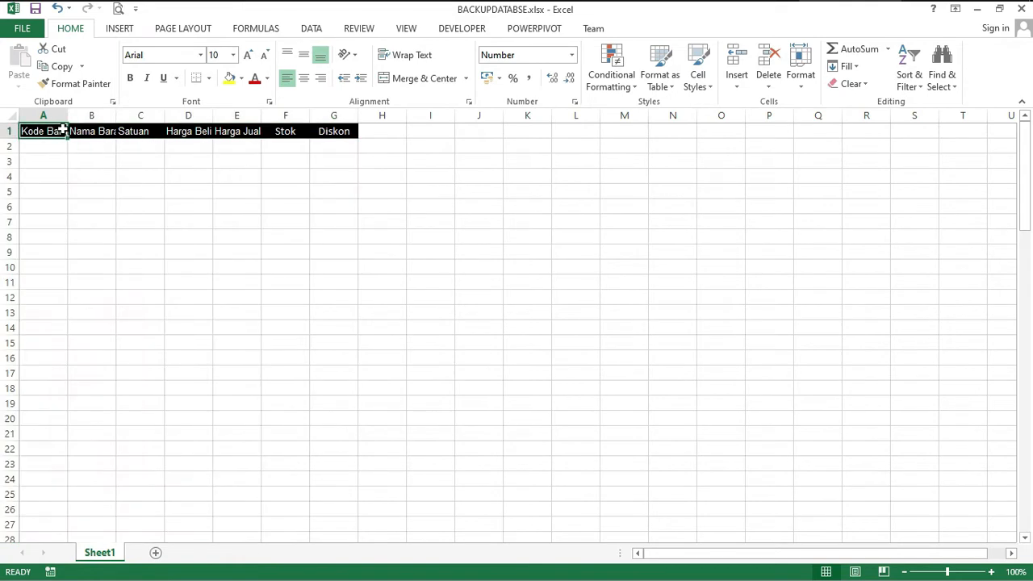
click(143, 131)
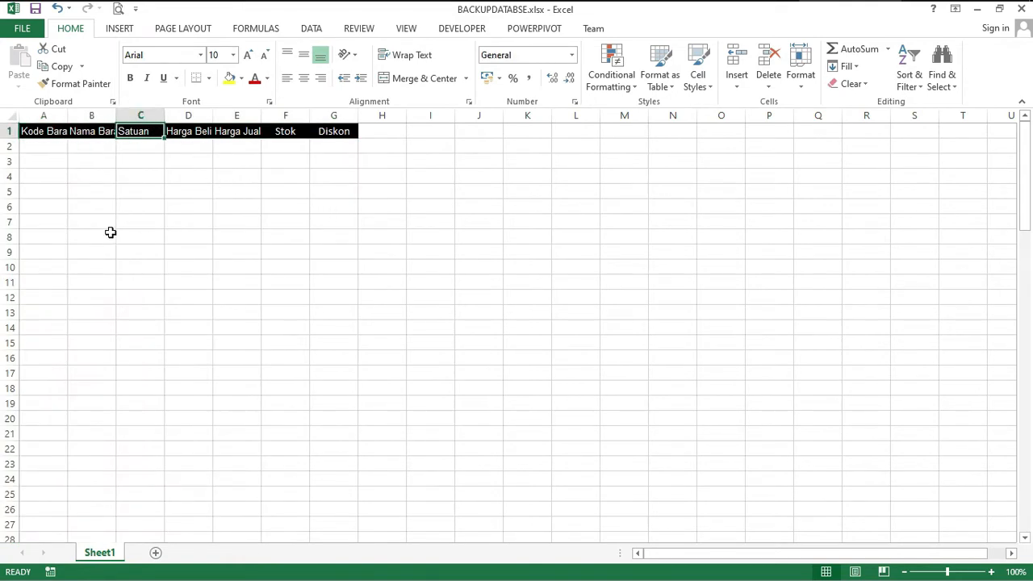
click(46, 133)
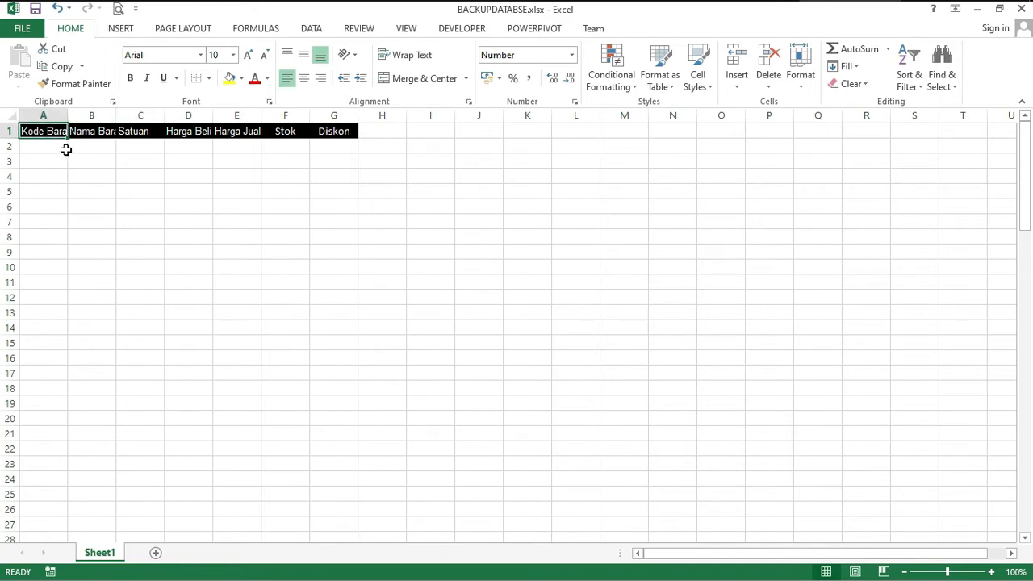
Step: Autofit the Nama Barang and Kode Barang columns to their header text and look over the remaining headers
double_click(117, 115)
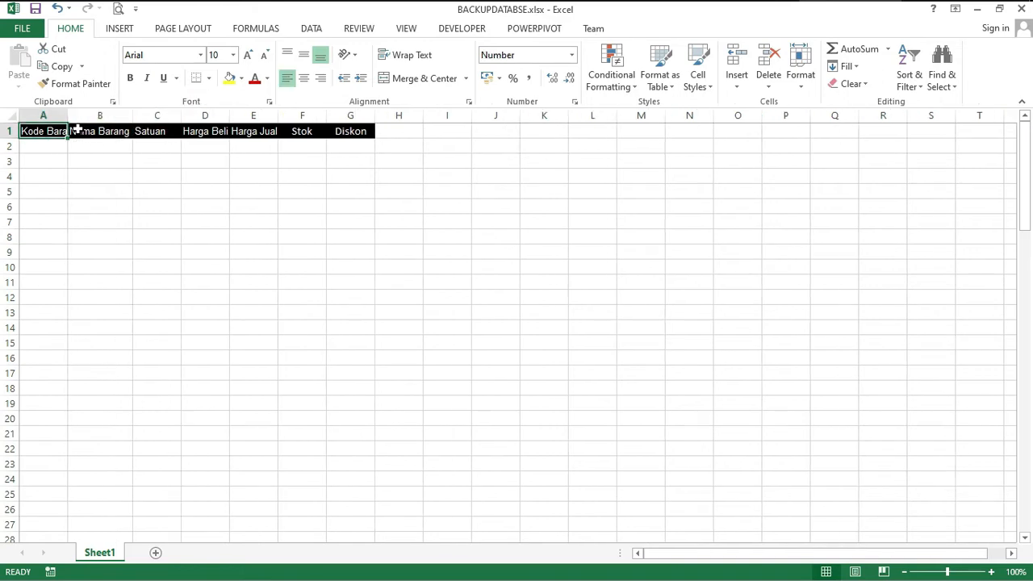
double_click(68, 115)
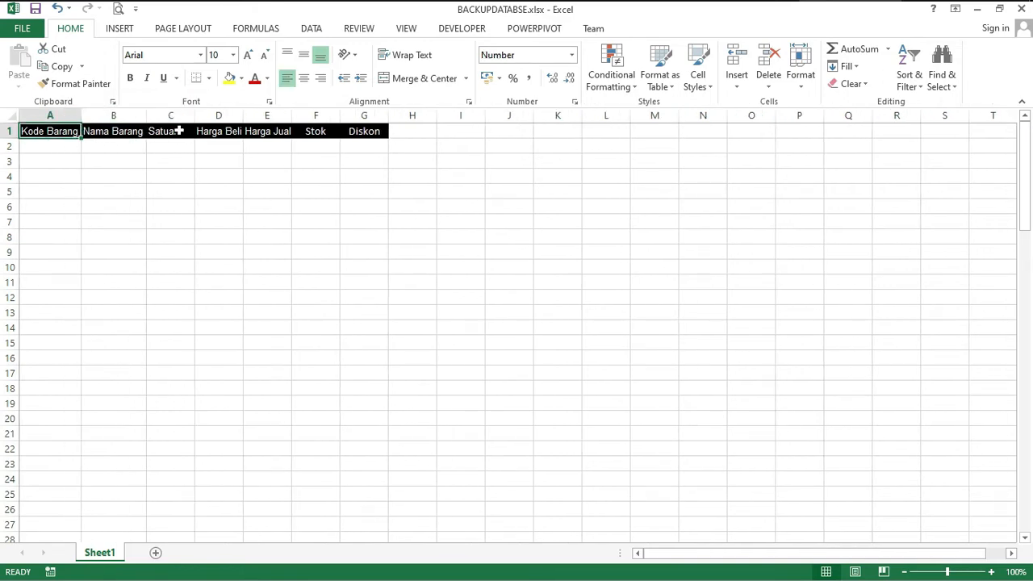
click(179, 131)
click(206, 131)
click(260, 131)
click(332, 132)
click(351, 131)
click(509, 190)
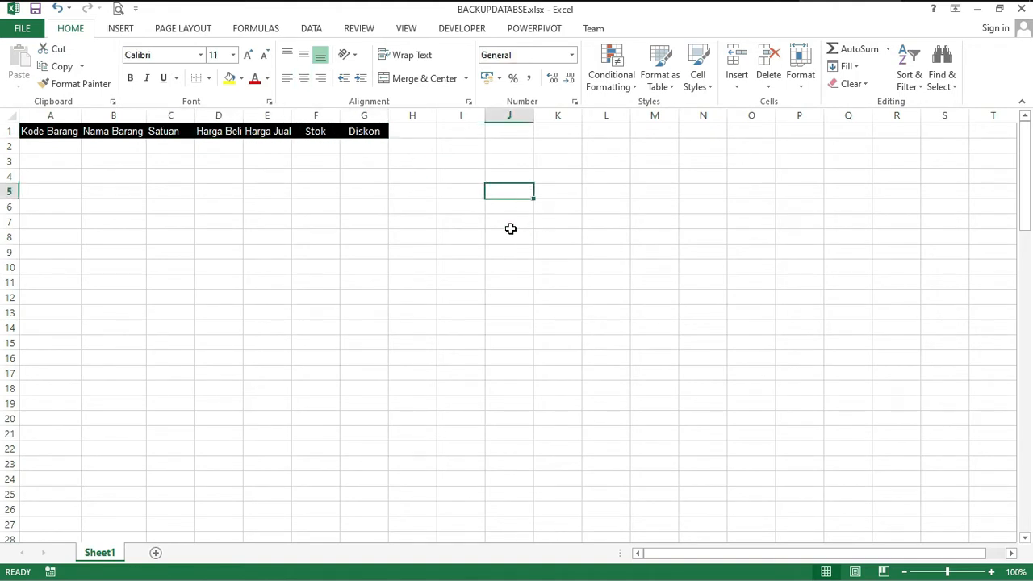
Step: Switch to the coba folder in File Explorer and open DATABASE01.xlsx
mouse_move(778, 15)
mouse_move(397, 7)
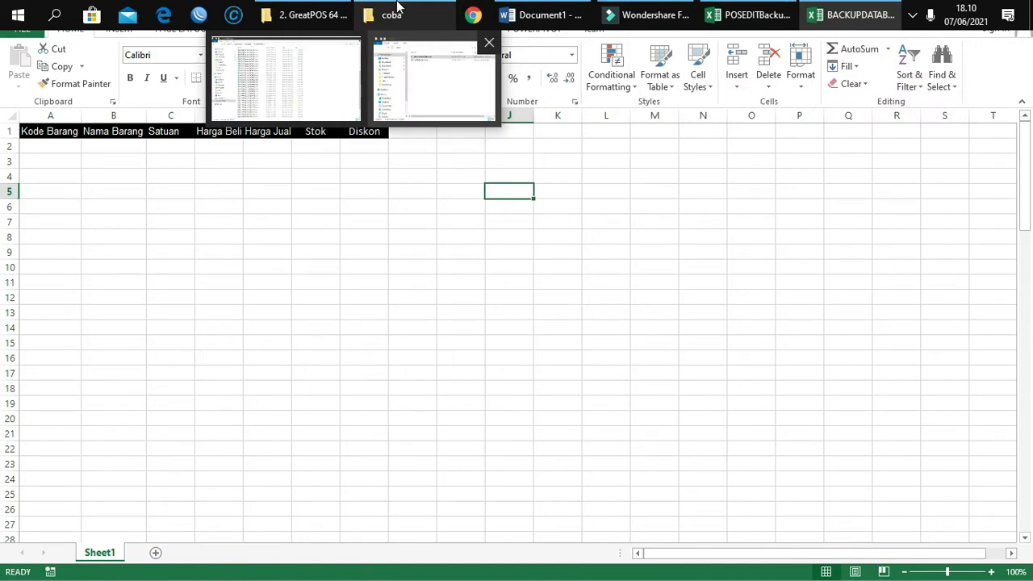
click(436, 90)
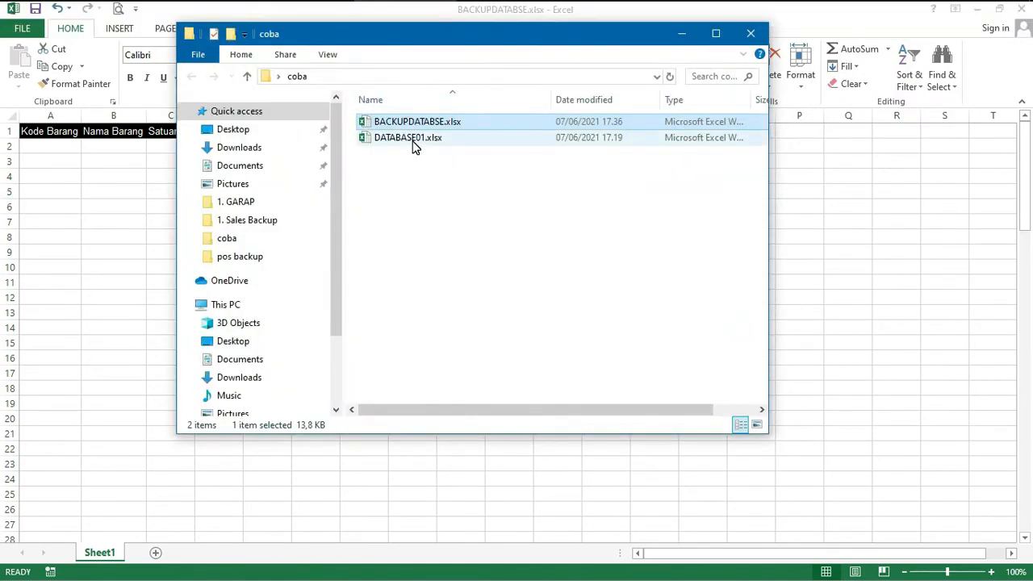
double_click(412, 139)
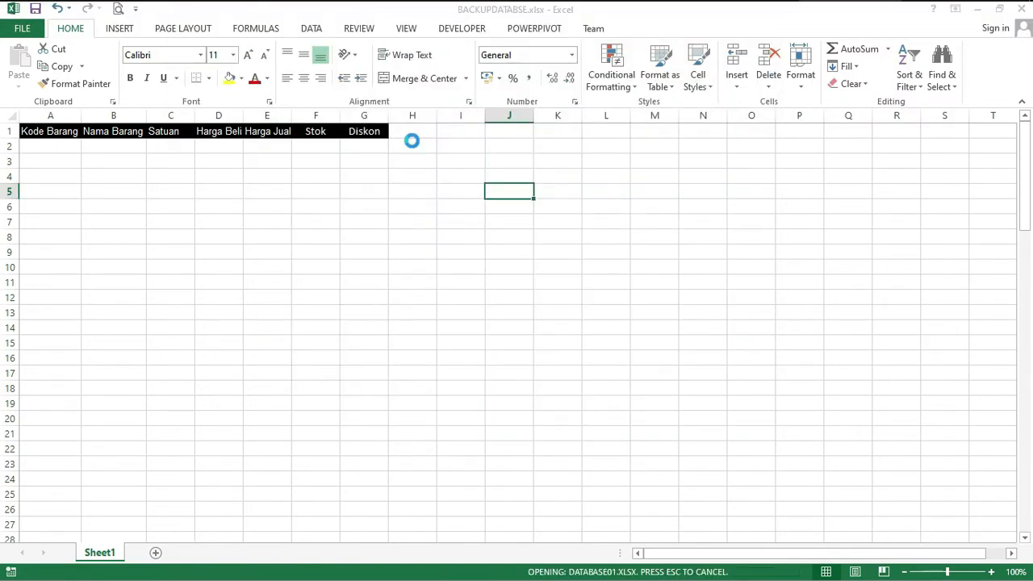
Step: Copy all item rows in A1:G4005 of the DATABASE01.xlsx sheet
scroll(495, 222, up, 20)
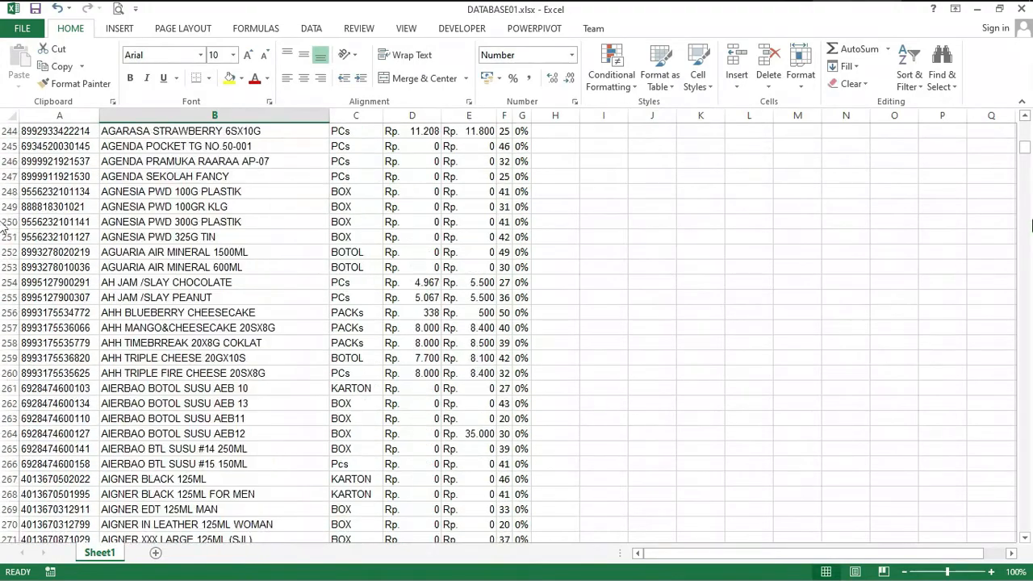
drag(1024, 144, 1026, 121)
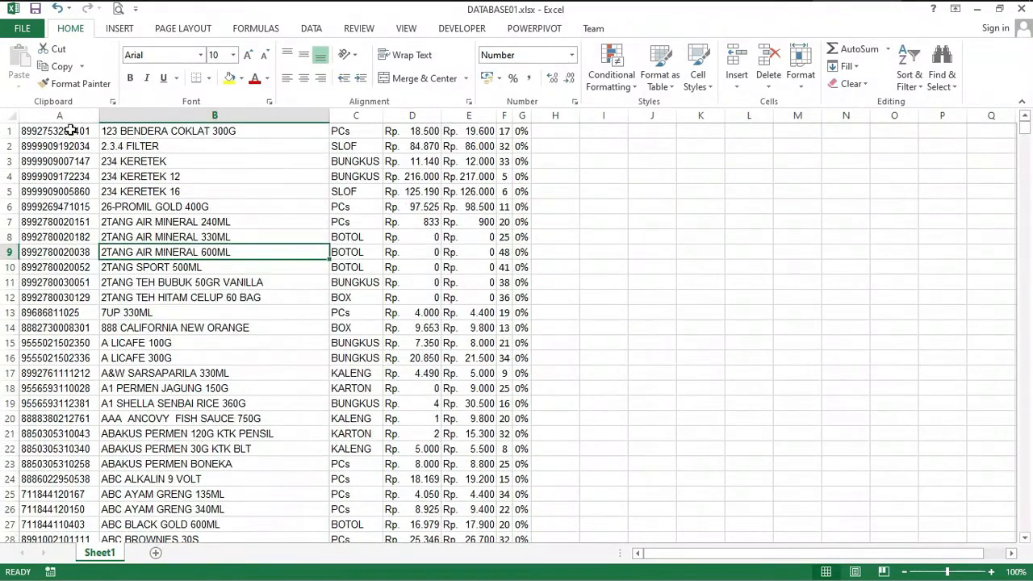
drag(71, 131, 524, 137)
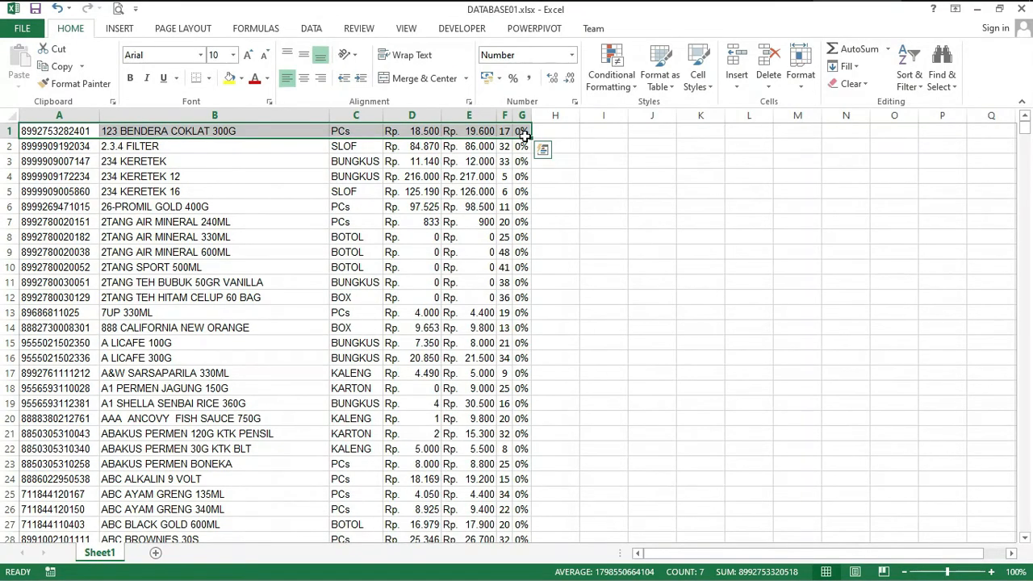
key(ctrl+shift+Down)
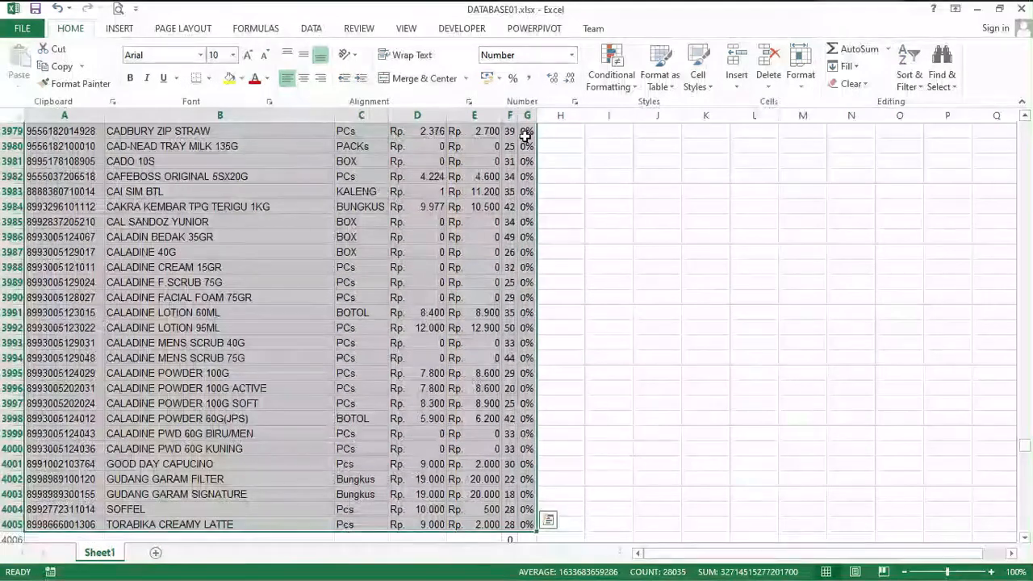
key(ctrl+c)
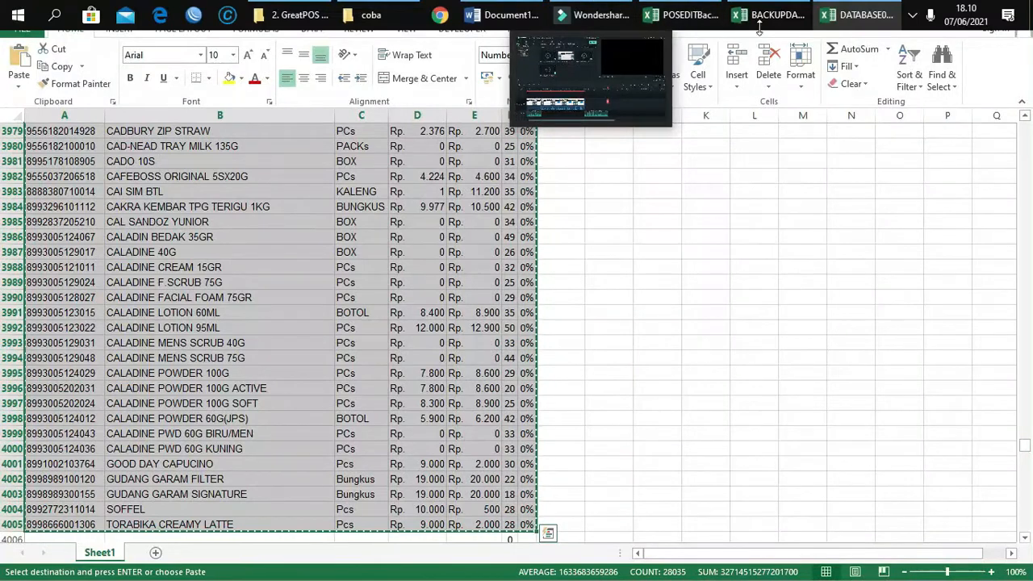
Step: Paste the copied item rows into BACKUPDATABSE.xlsx starting at A2, directly below the header row
mouse_move(796, 18)
click(717, 99)
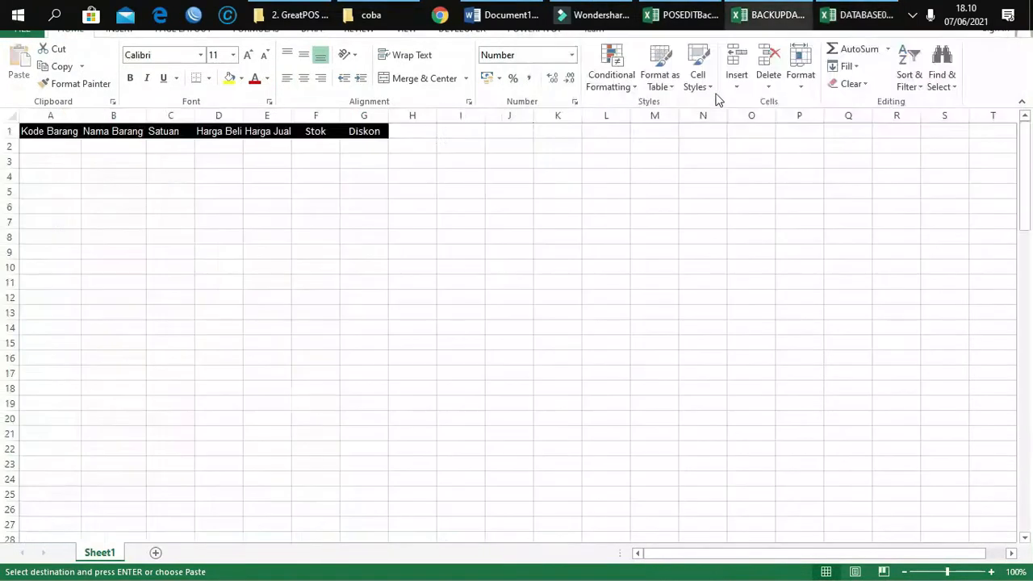
click(56, 144)
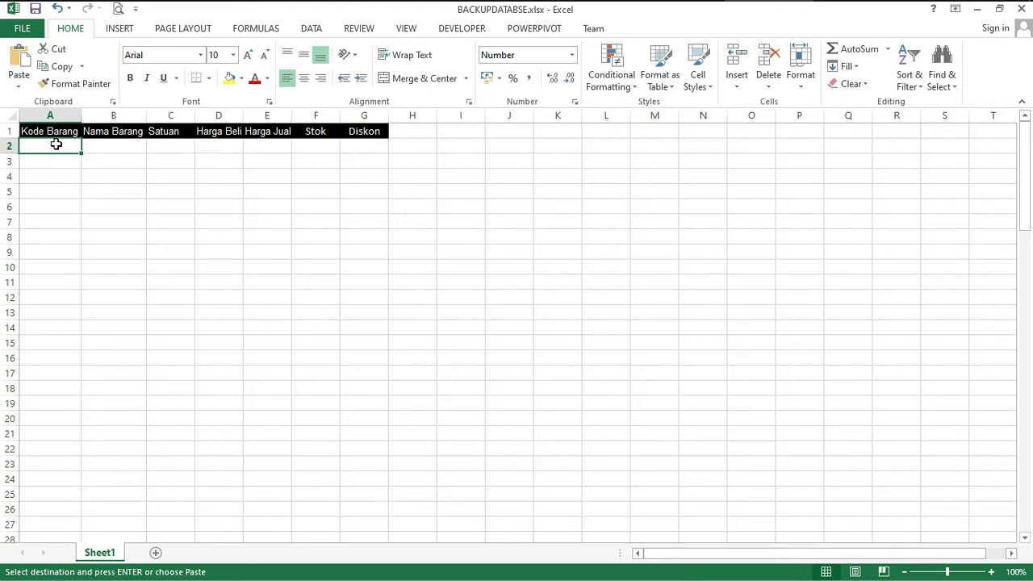
key(ctrl+v)
key(ctrl)
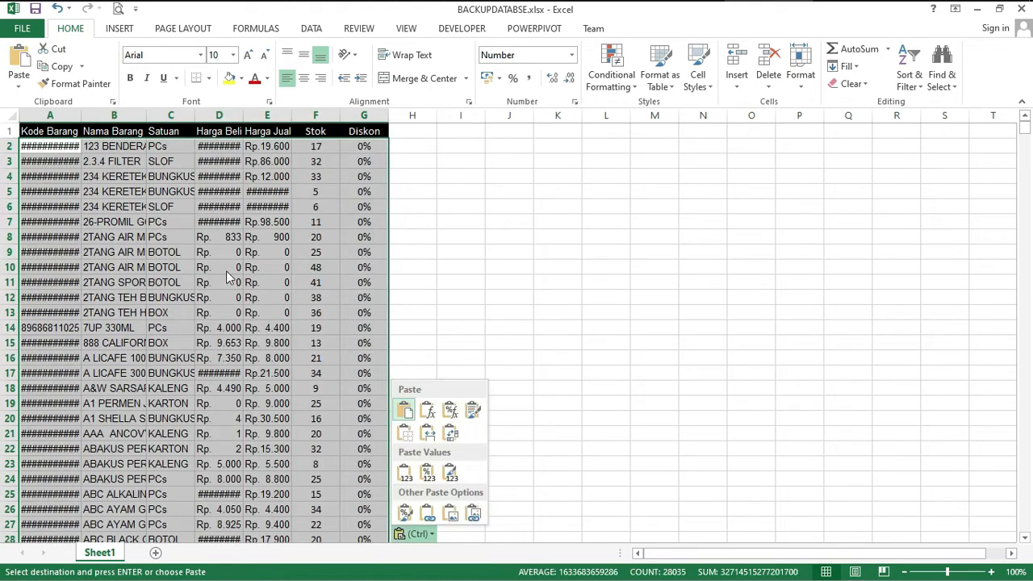
Step: Autofit columns A through H of the backup sheet so the pasted codes, names and prices fit
click(80, 112)
drag(81, 114, 82, 115)
double_click(82, 115)
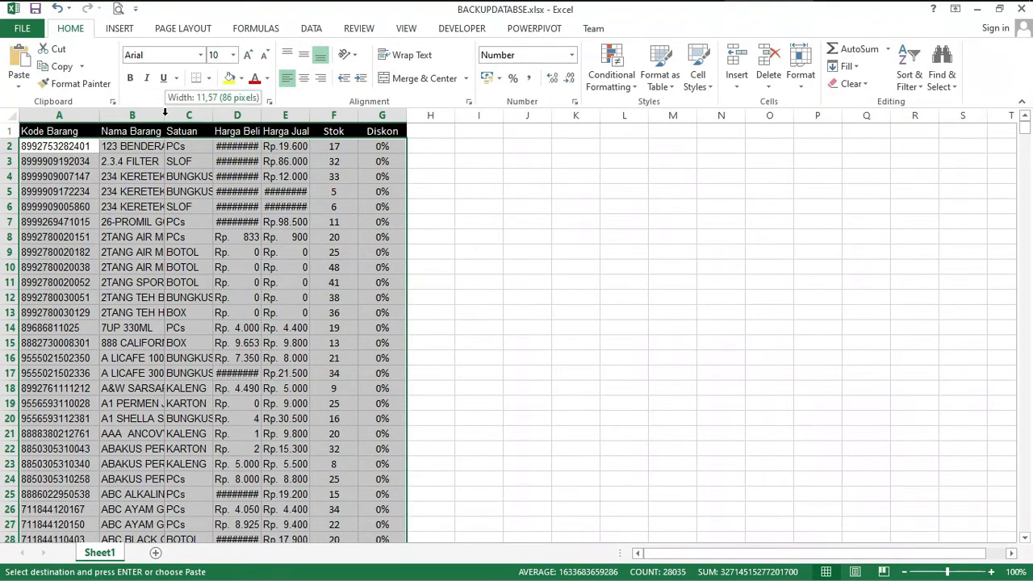
double_click(180, 115)
drag(332, 115, 617, 115)
double_click(427, 115)
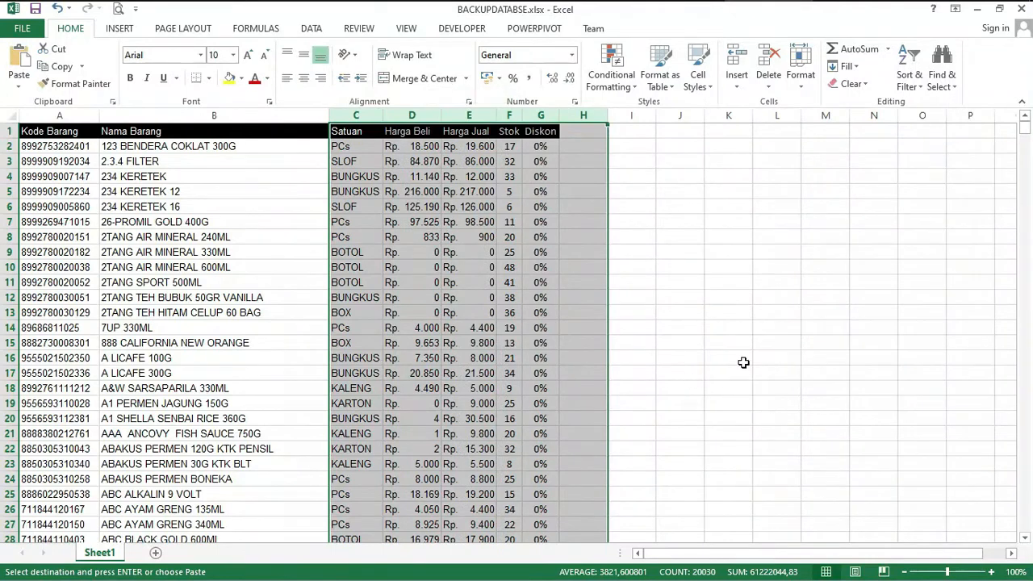
click(679, 388)
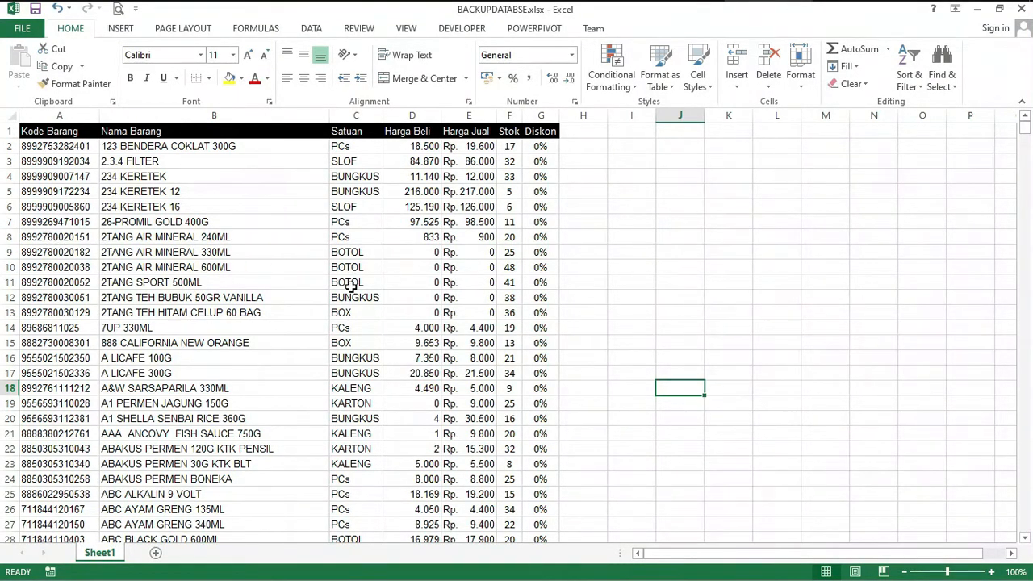
Step: Apply the Number format with 0 decimal places to the entire Kode Barang column
click(63, 115)
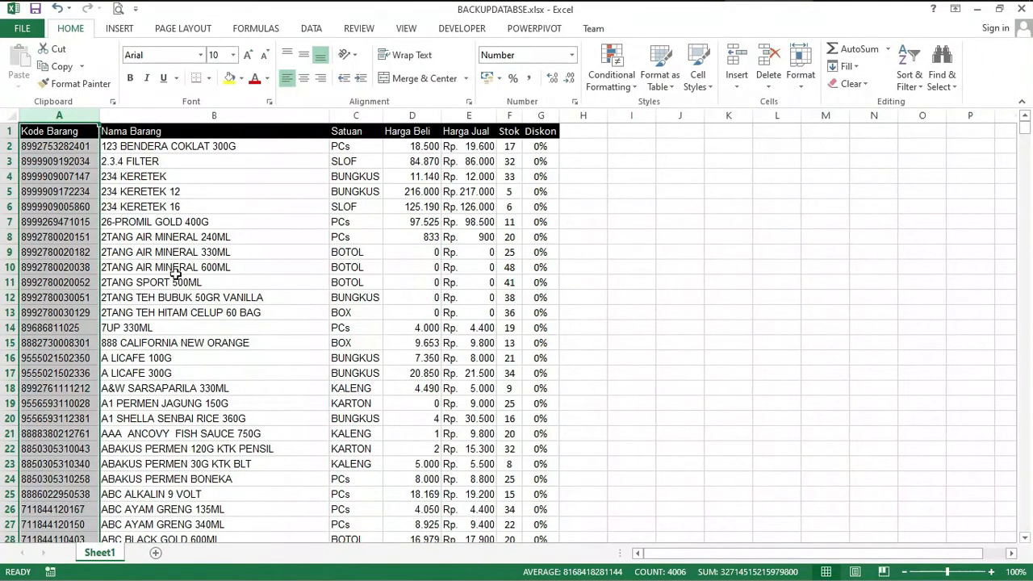
right_click(53, 271)
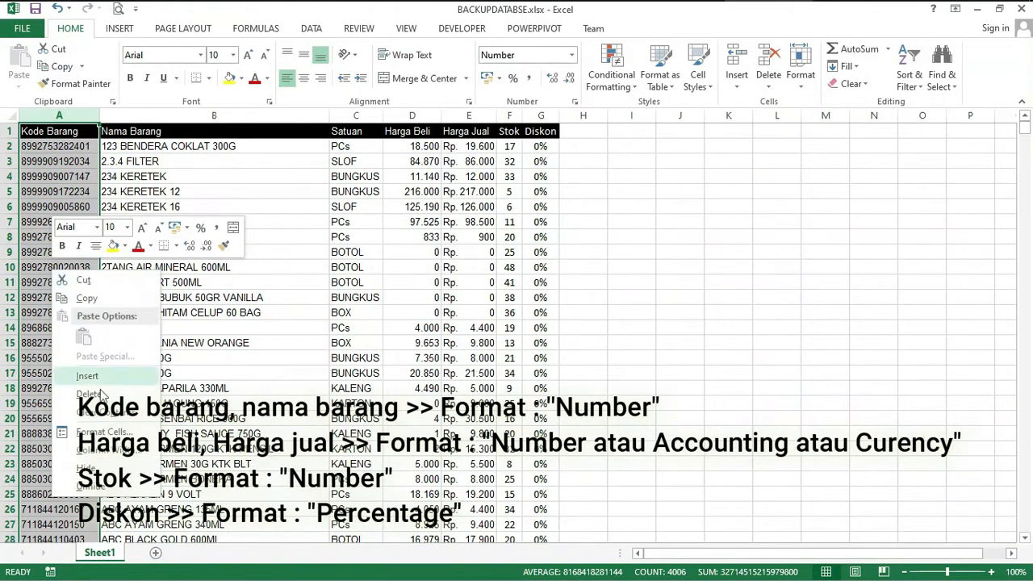
click(109, 433)
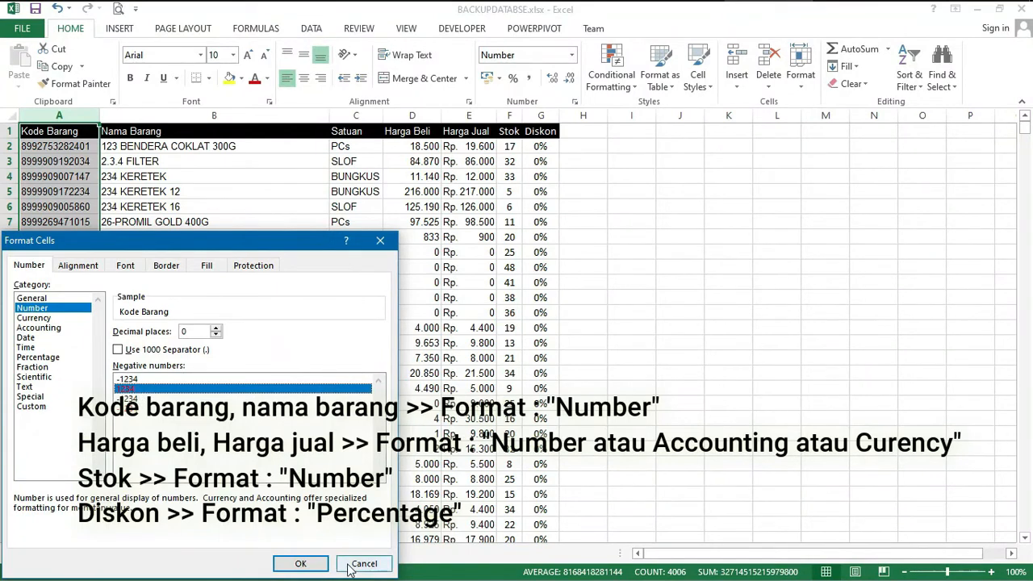
click(300, 563)
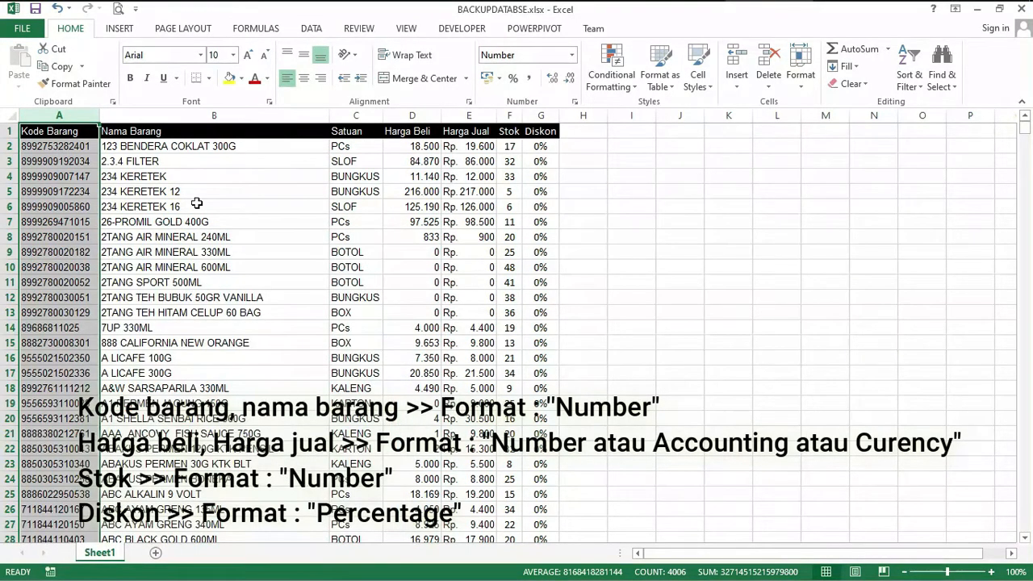
Step: Apply the Number format with 0 decimal places to the entire Nama Barang column
click(186, 137)
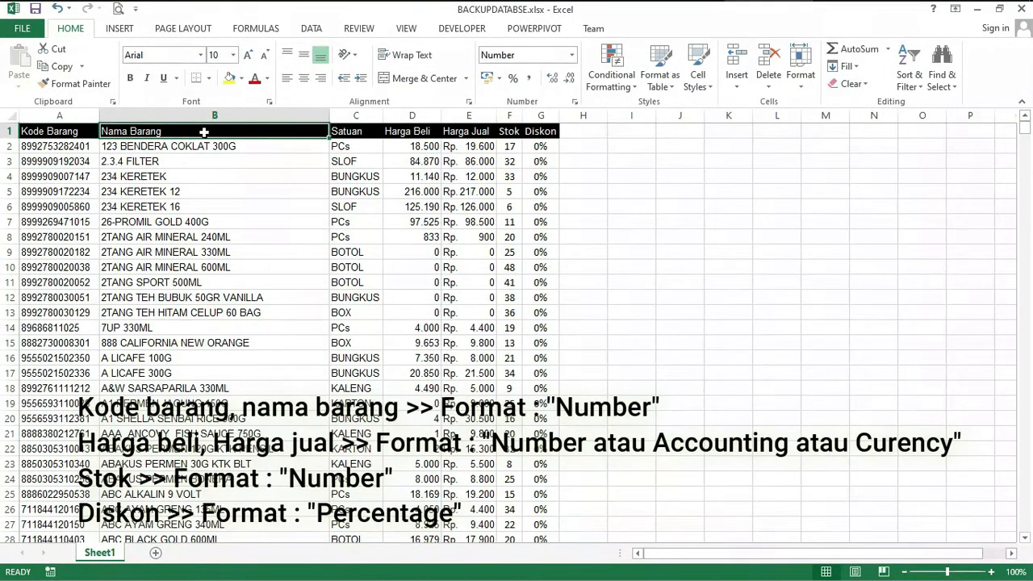
click(243, 115)
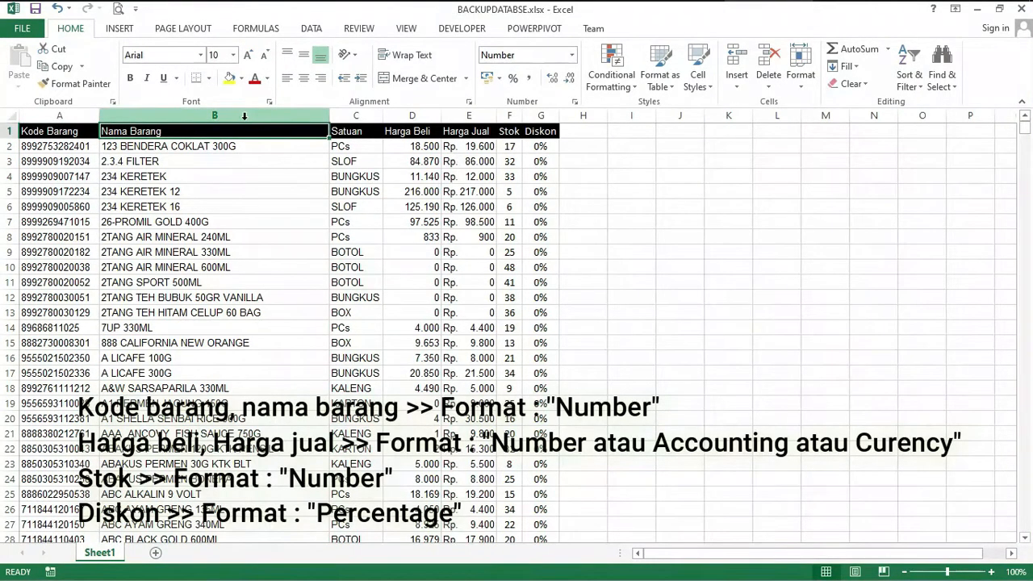
right_click(229, 292)
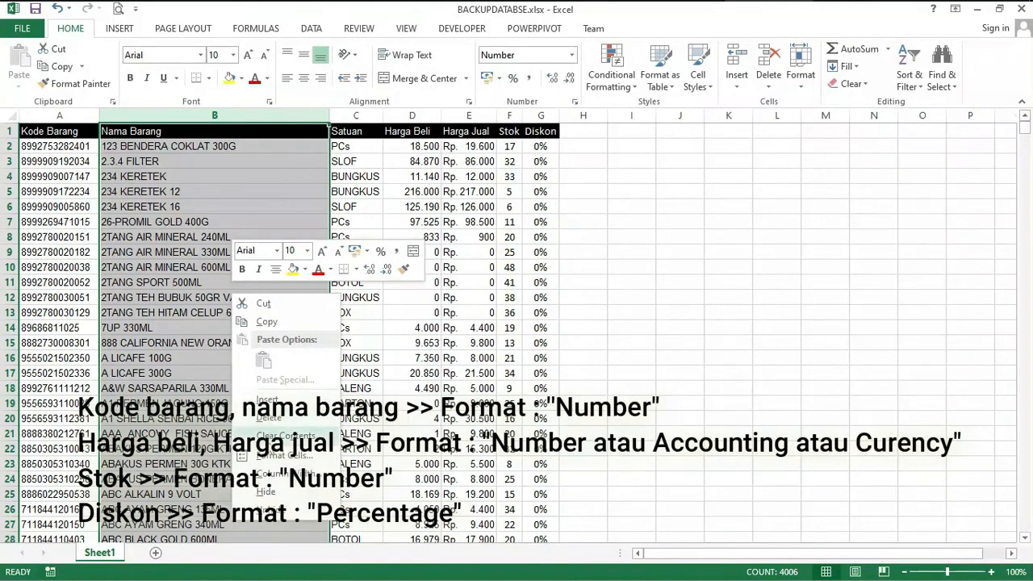
click(274, 437)
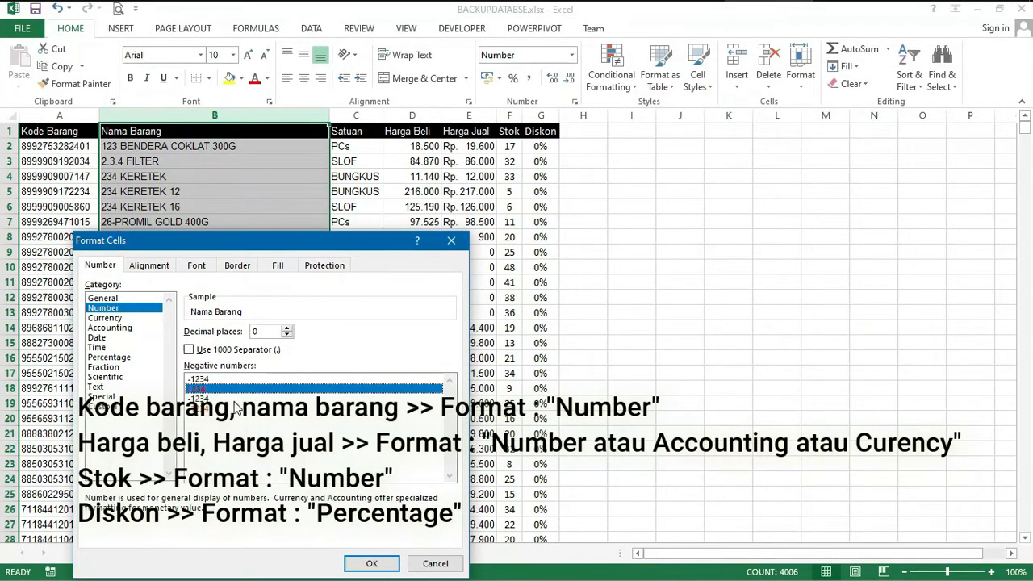
click(371, 563)
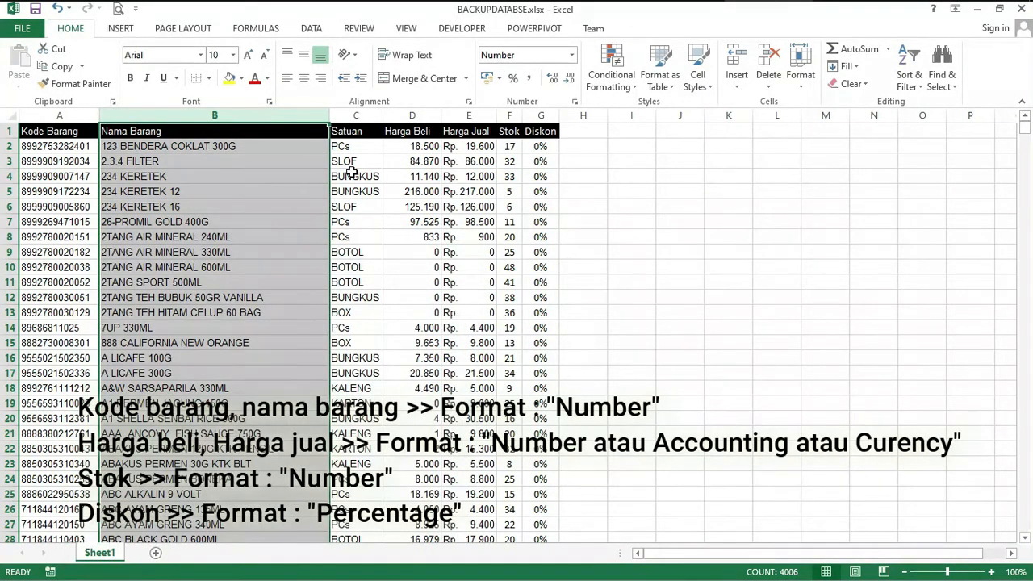
Step: Check the number formats of the Satuan and Harga Beli columns
click(368, 117)
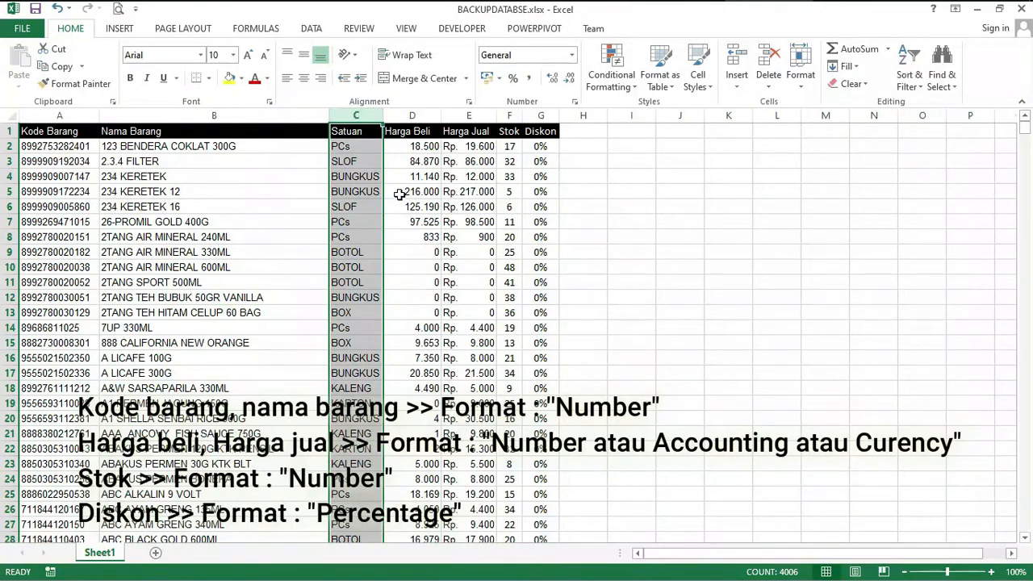
click(416, 147)
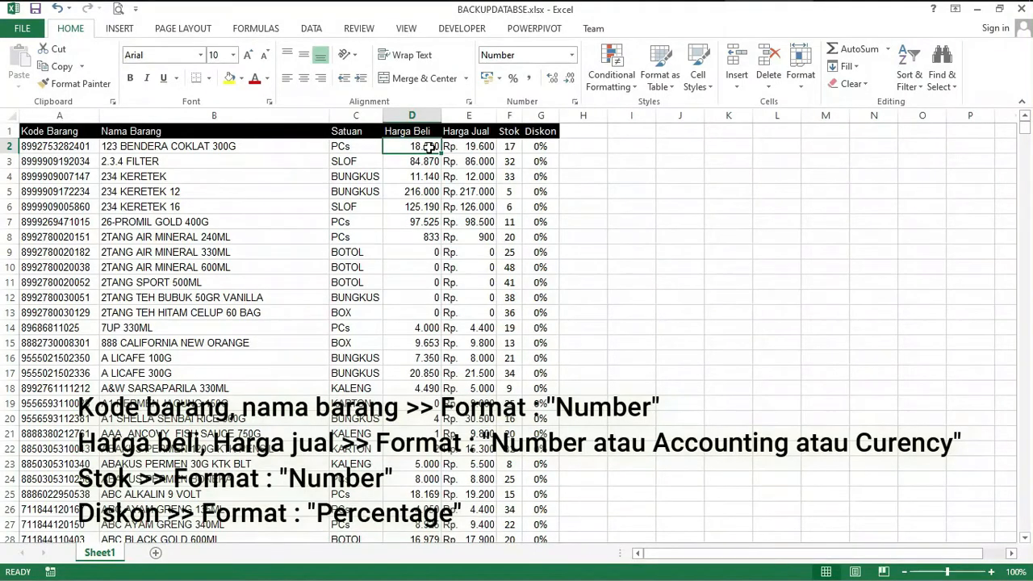
click(776, 223)
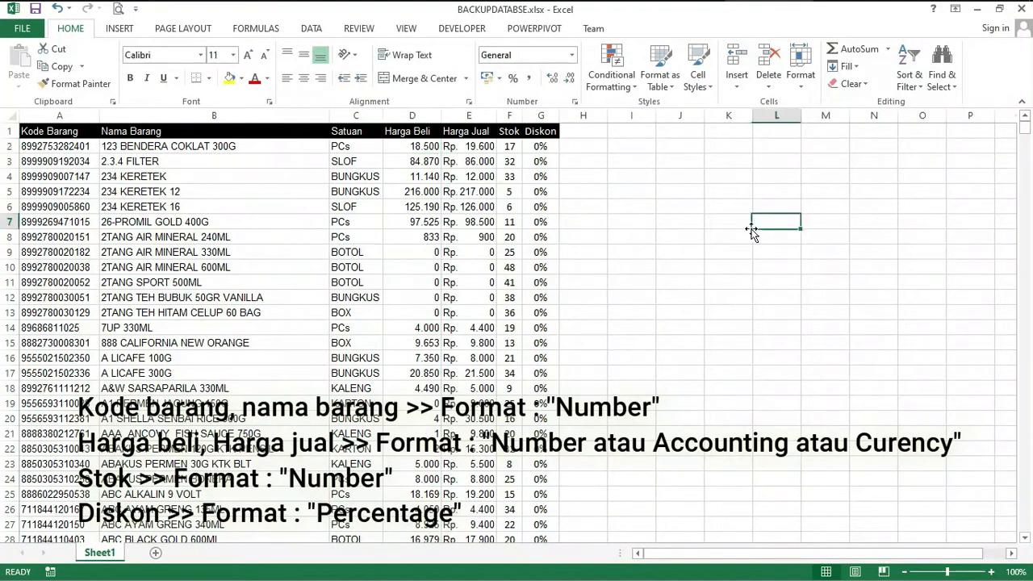
click(412, 116)
click(668, 217)
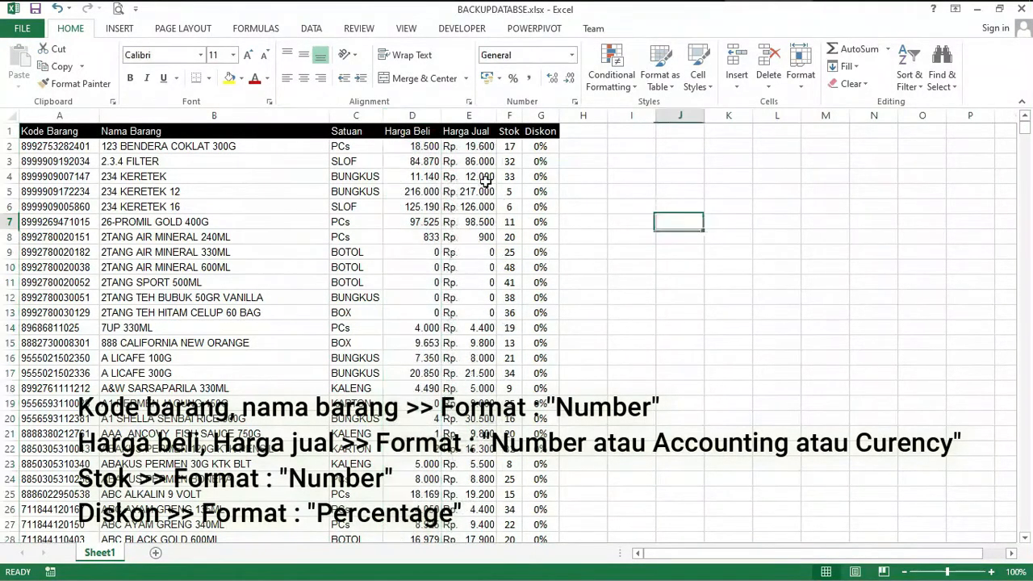
Step: Apply the Accounting format with the Rp symbol and 0 decimal places to all Harga Beli prices, and widen that column slightly
click(414, 146)
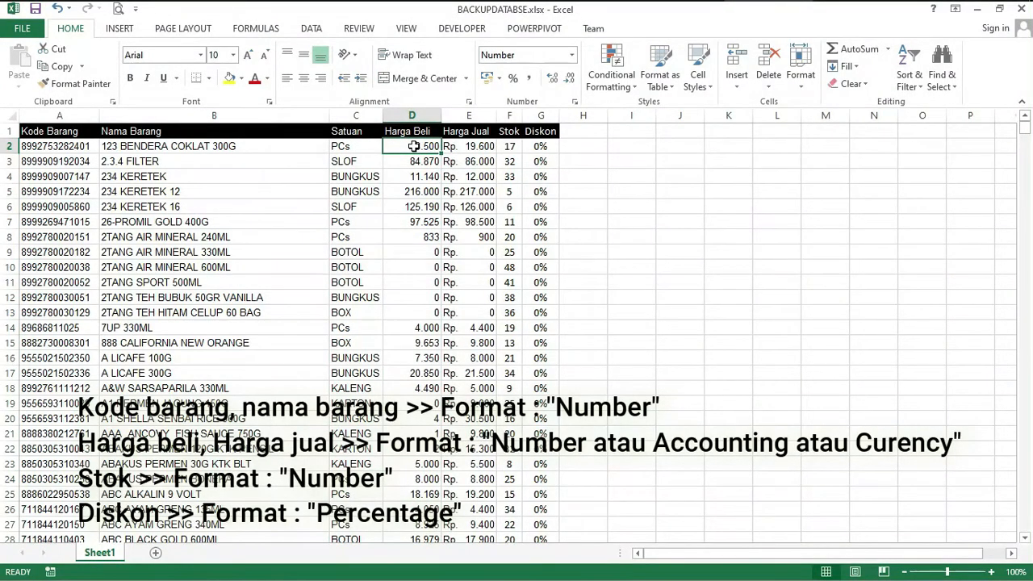
key(ctrl+shift+Down)
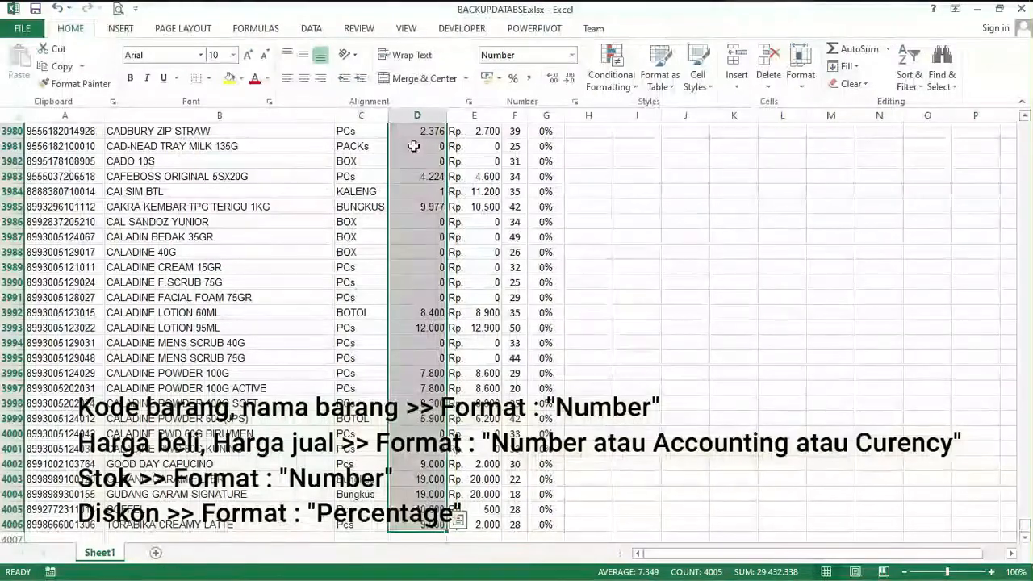
right_click(413, 146)
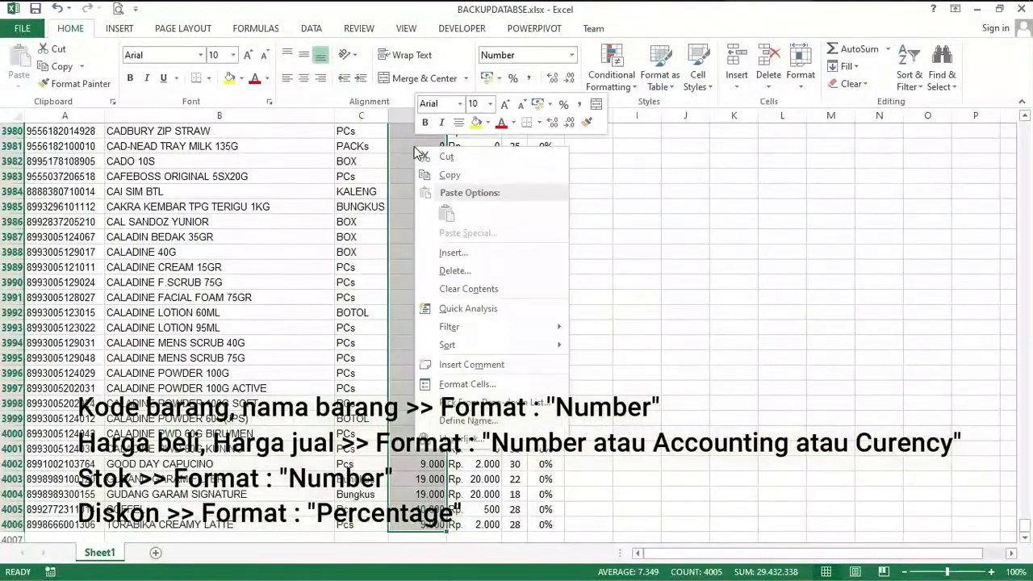
click(467, 384)
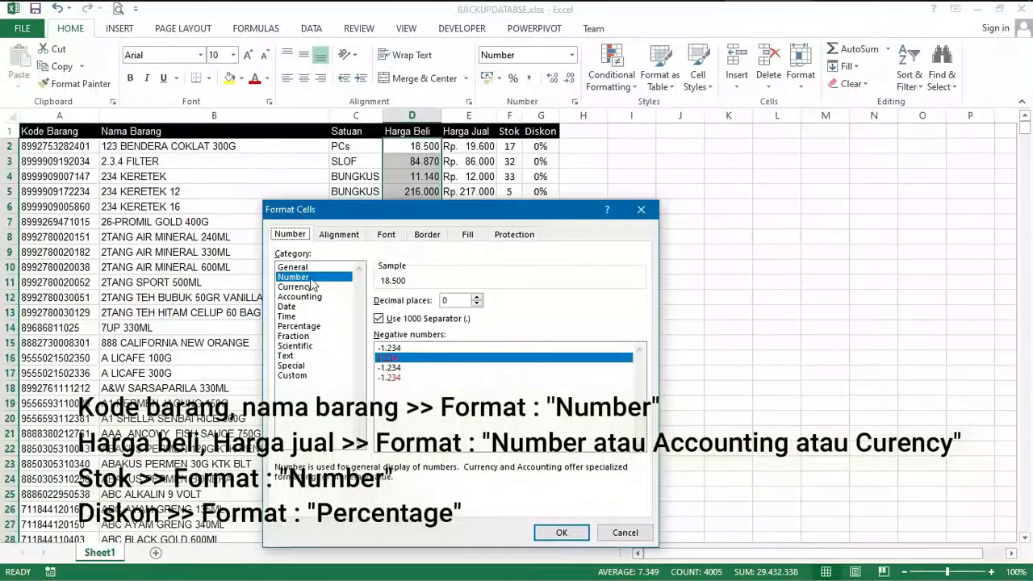
click(306, 297)
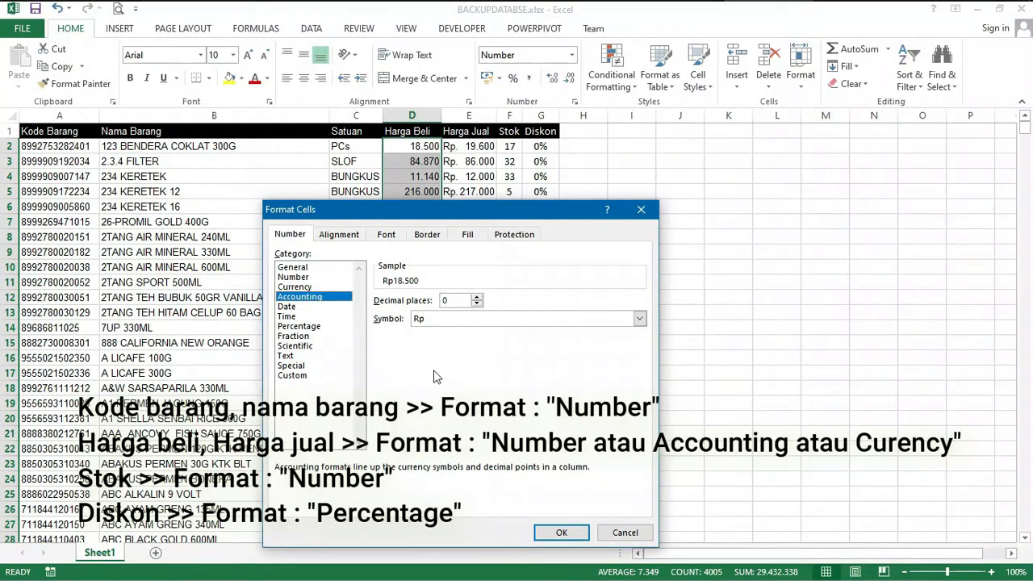
click(301, 287)
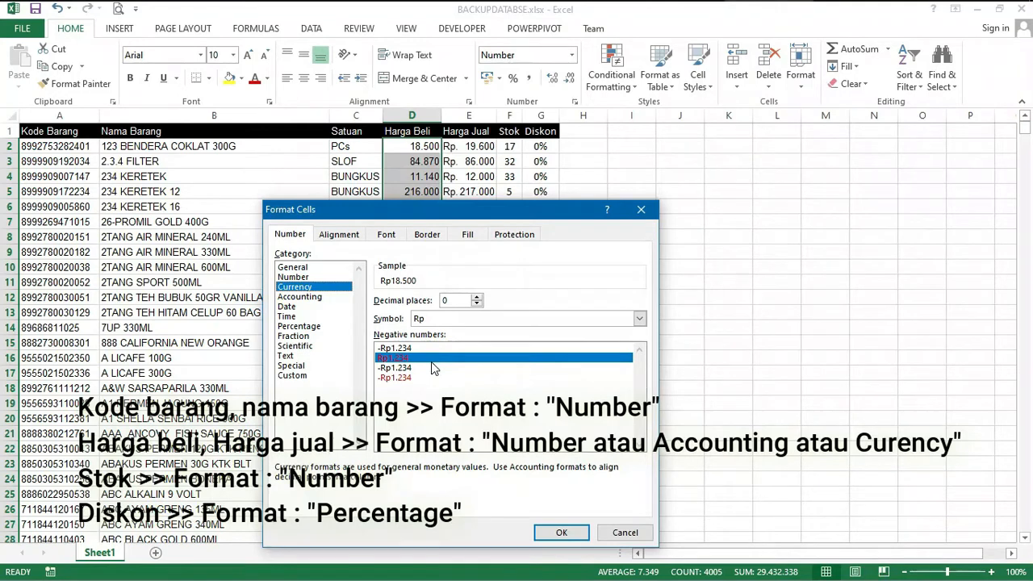
click(321, 298)
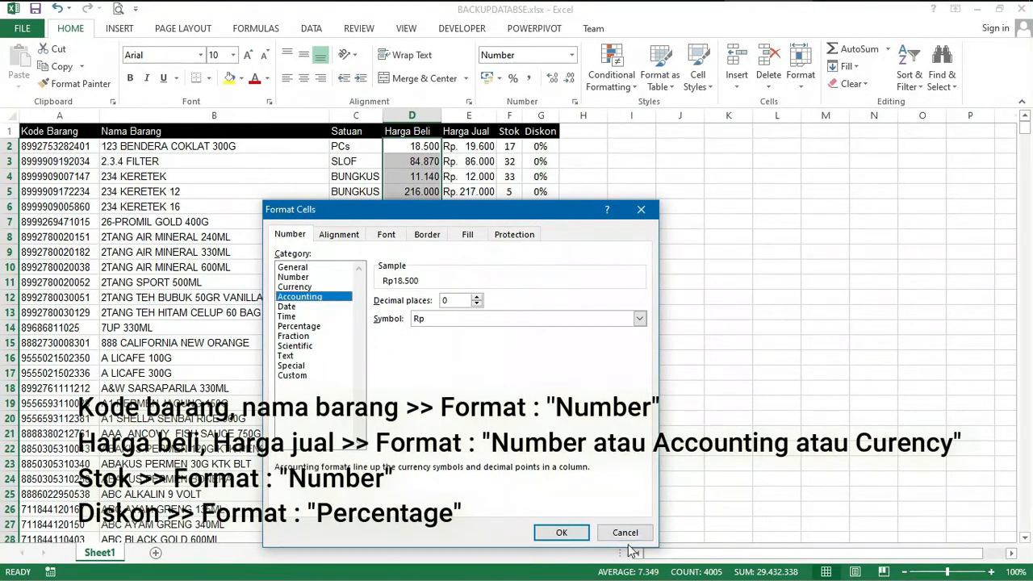
click(561, 533)
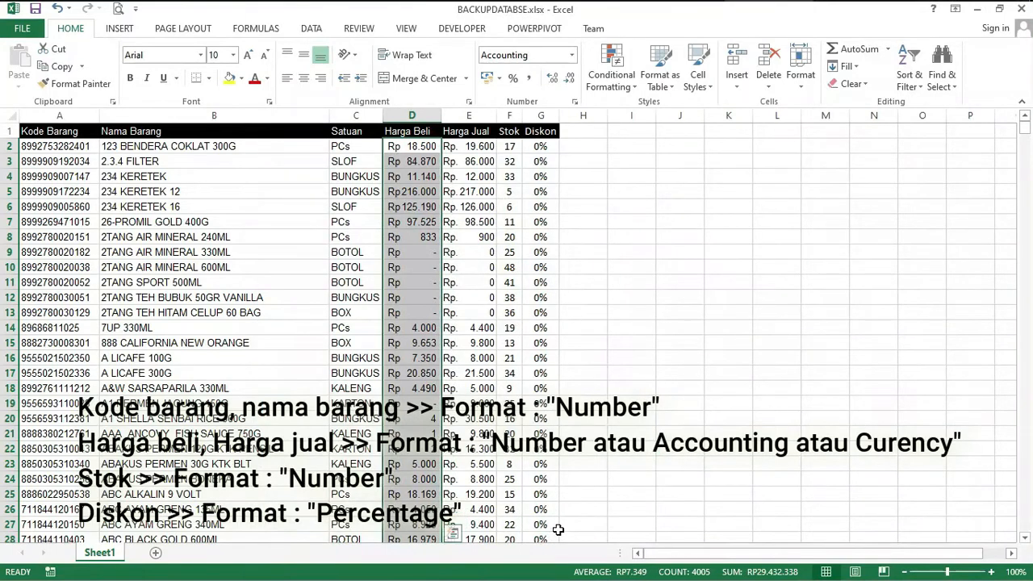
mouse_move(442, 115)
mouse_down()
mouse_move(459, 113)
mouse_move(449, 115)
mouse_up()
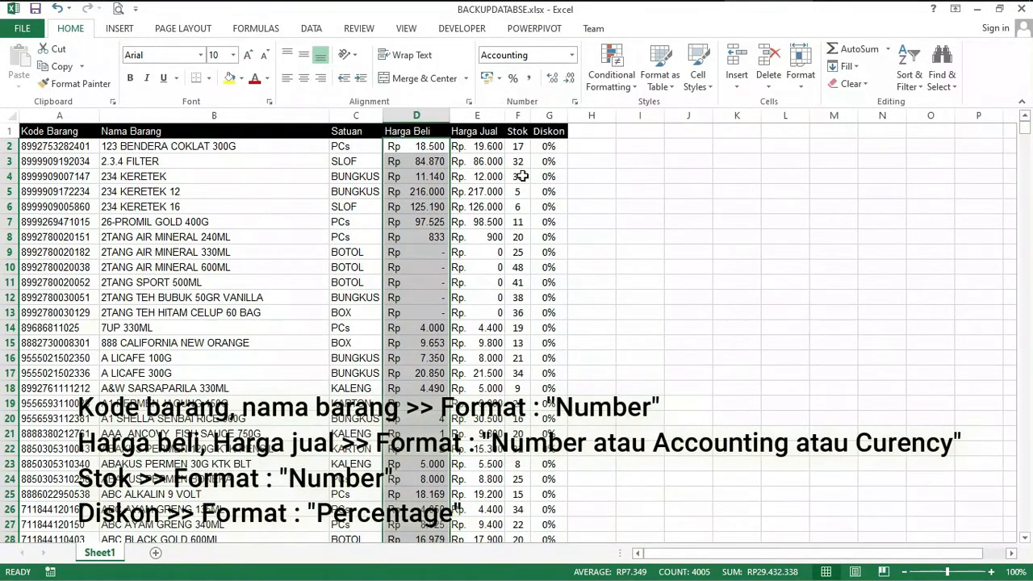
Step: Apply the Accounting format with the Rp symbol and 0 decimal places to all Harga Jual prices
click(492, 146)
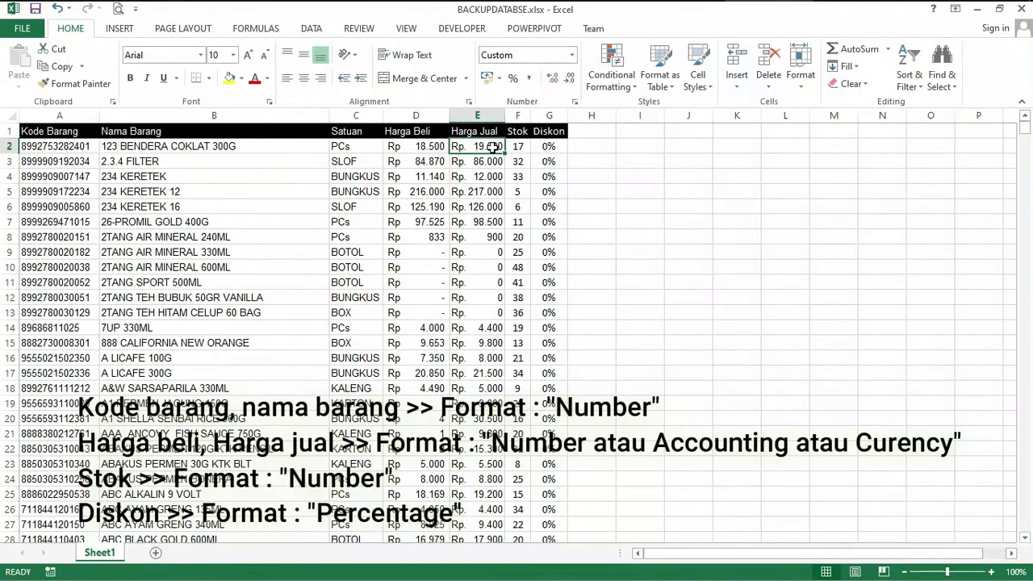
key(ctrl+shift+Down)
right_click(495, 149)
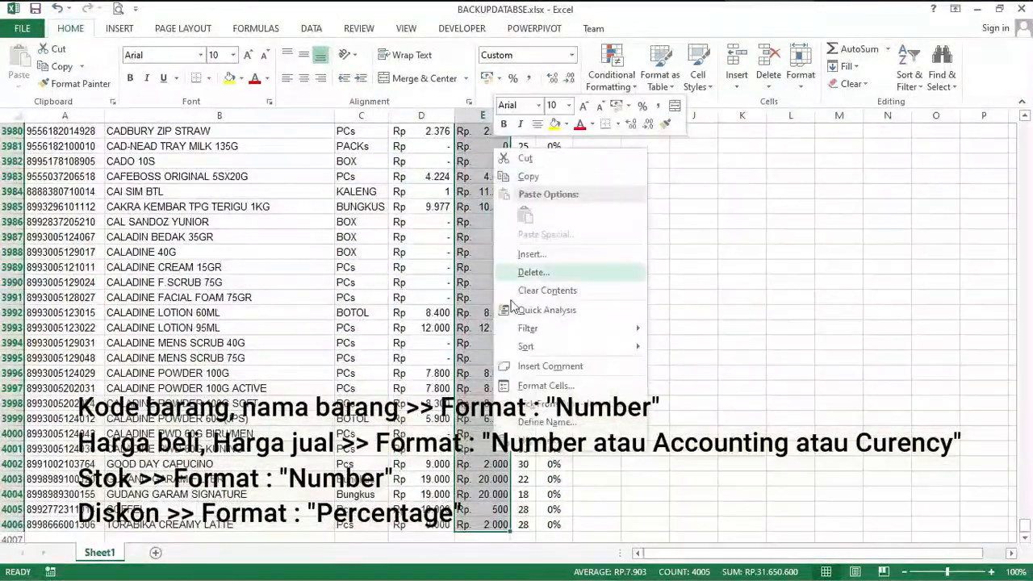
click(546, 385)
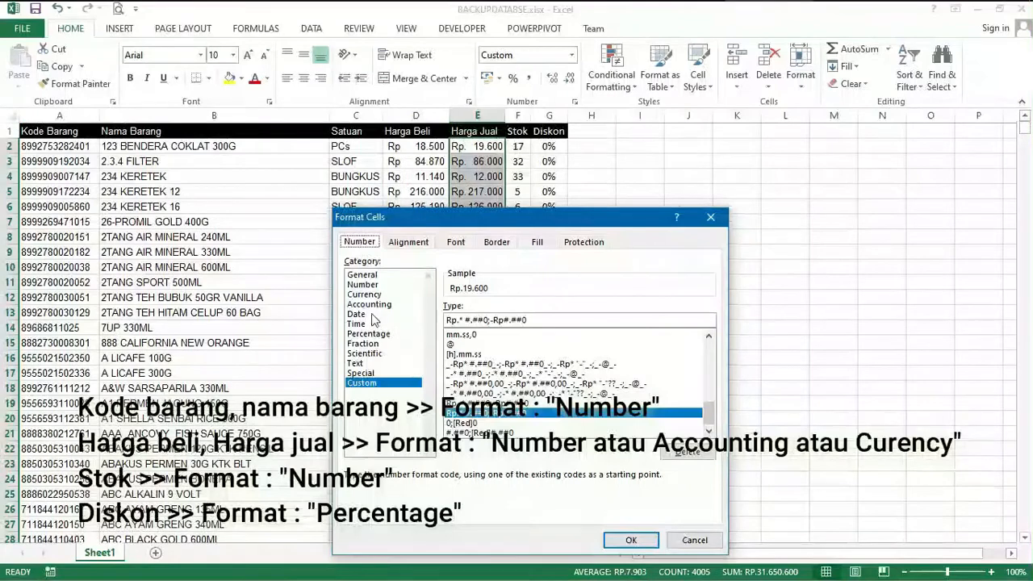
click(385, 306)
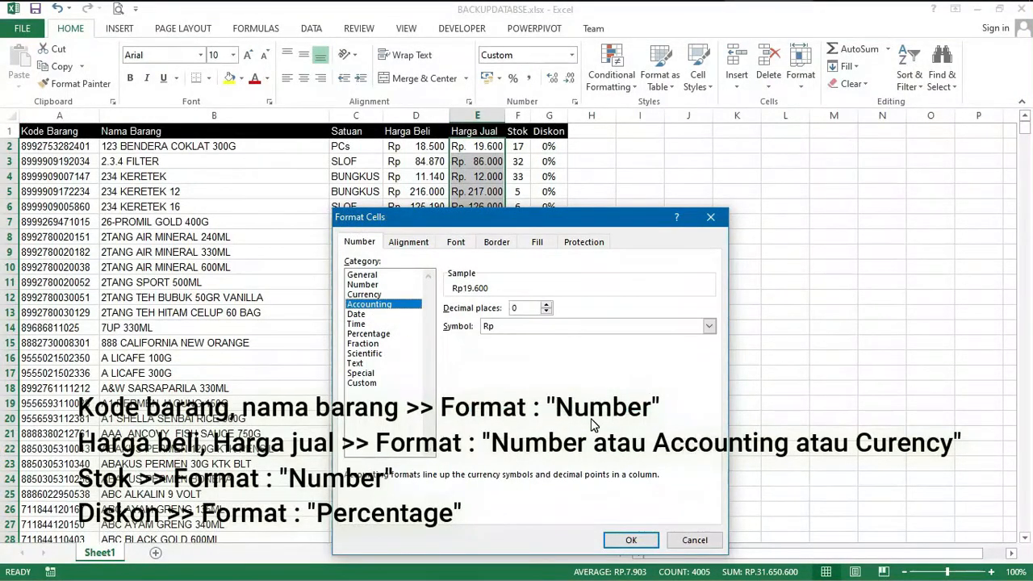
click(631, 540)
click(711, 327)
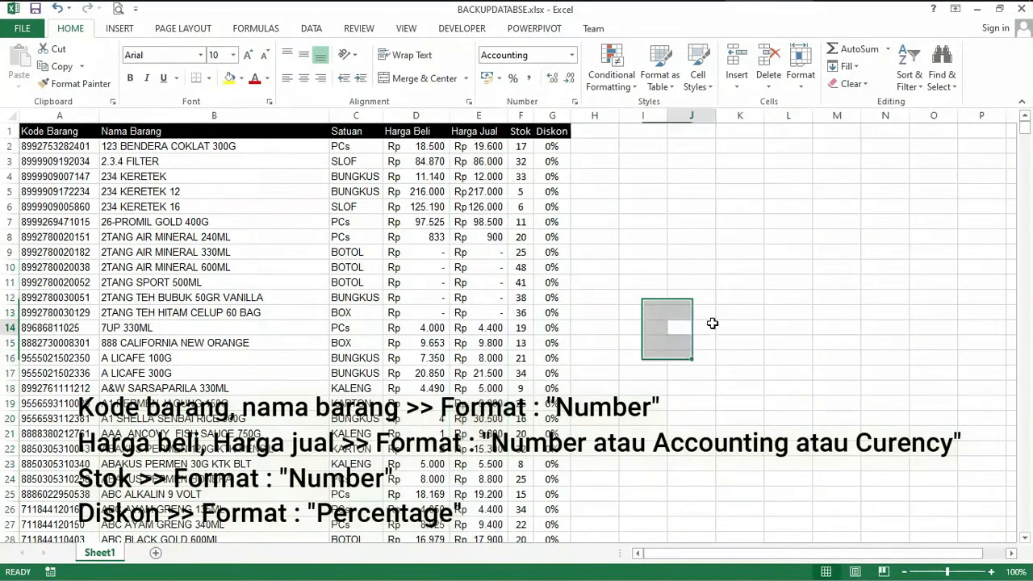
Step: Apply the Number format with 0 decimal places and red unsigned negative numbers to the entire Stok column
click(525, 148)
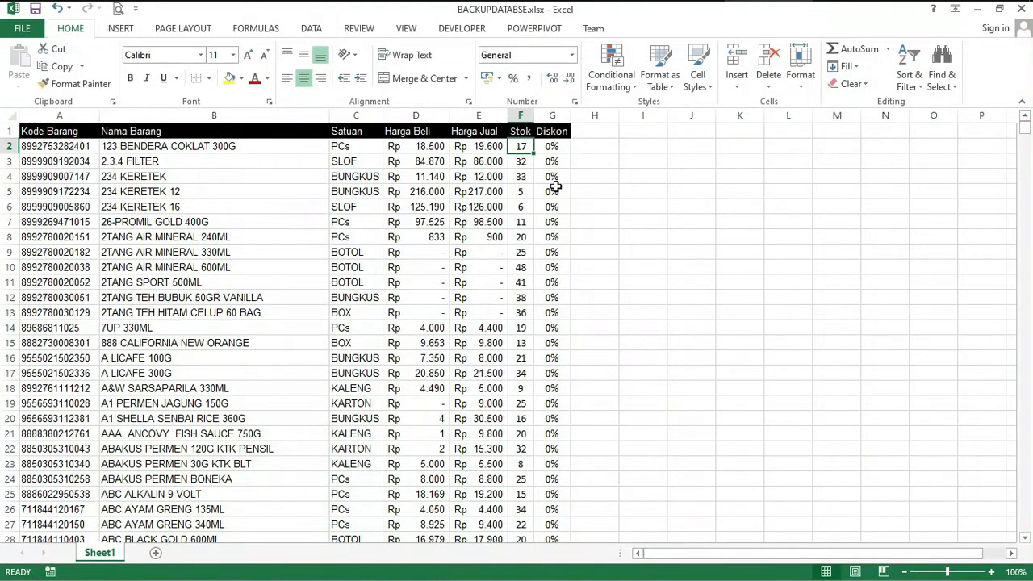
click(520, 115)
right_click(520, 203)
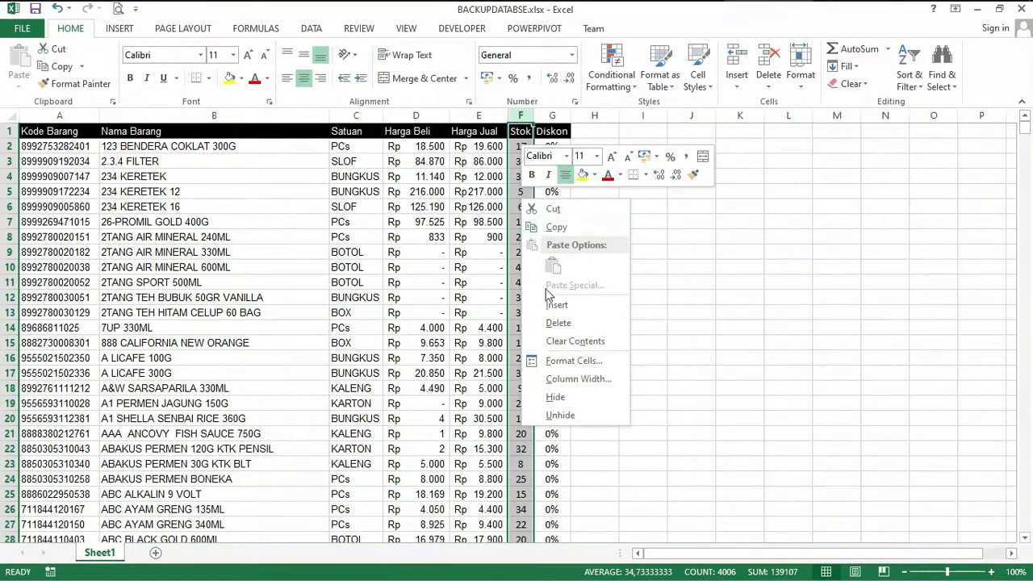
click(561, 362)
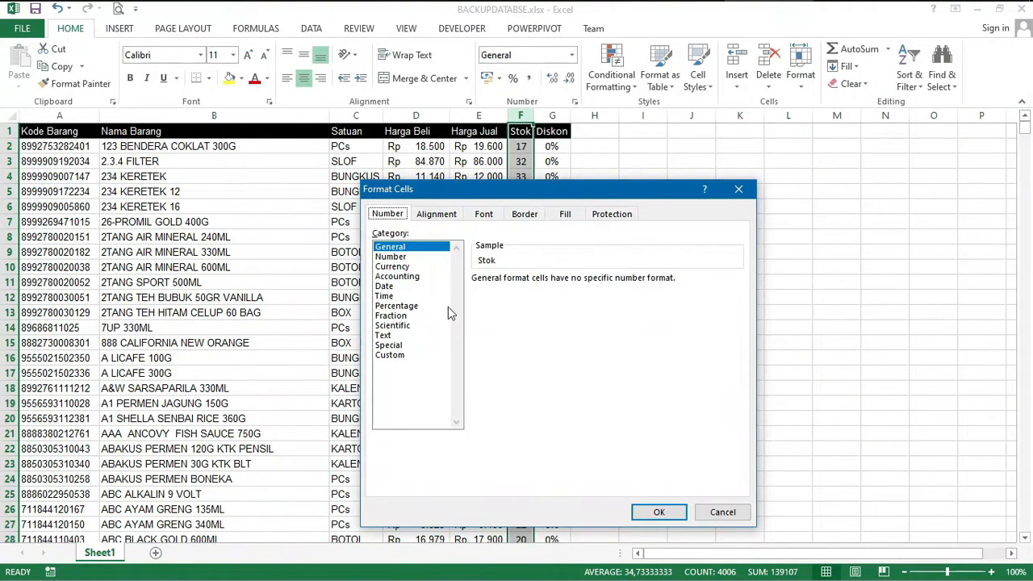
click(408, 258)
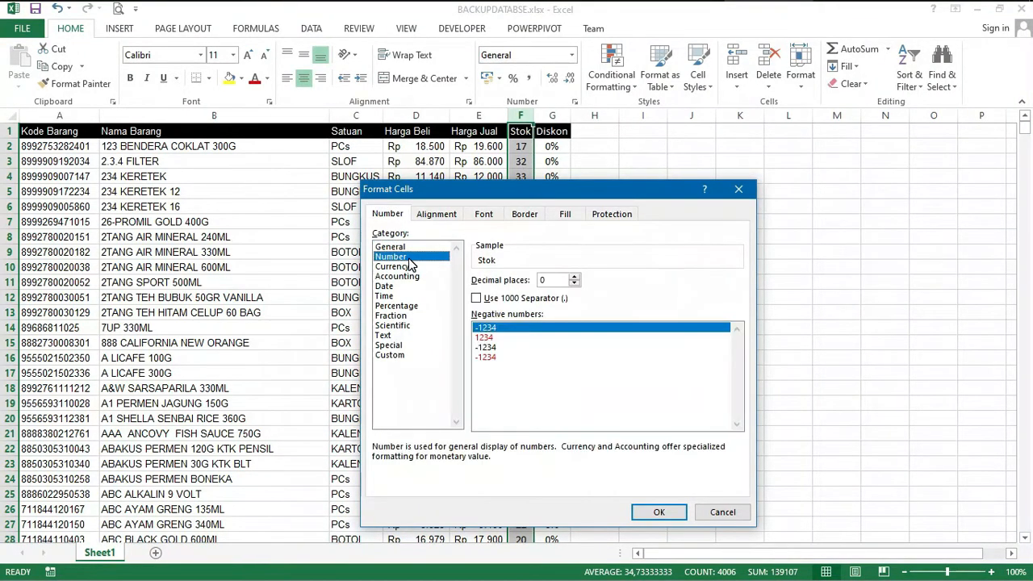
click(490, 339)
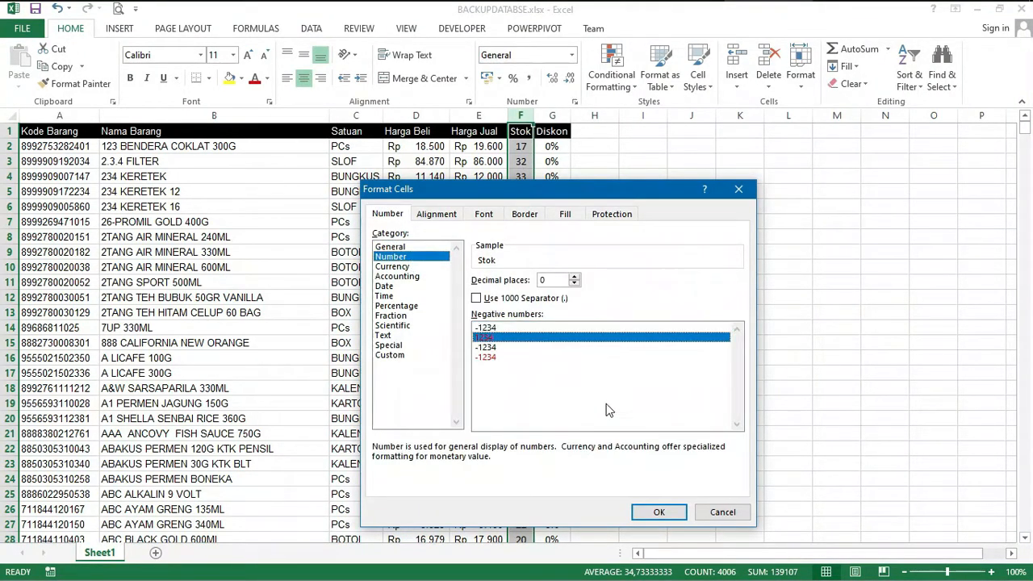
click(660, 513)
click(691, 325)
scroll(486, 334, down, 4)
scroll(487, 334, up, 4)
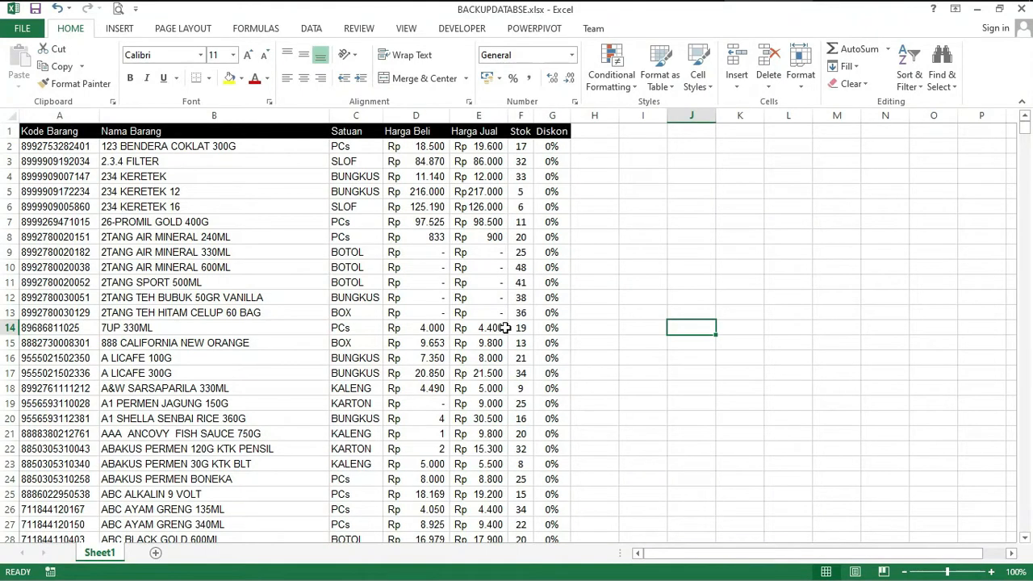
Step: Check the Diskon column's number format against the Percentage category and look over the formatted item rows
click(554, 145)
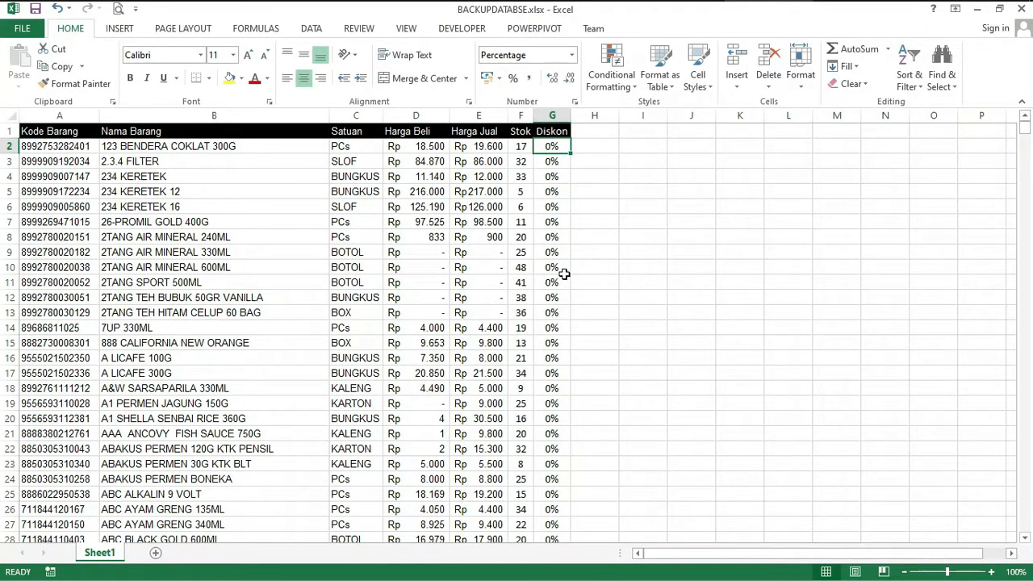
click(560, 116)
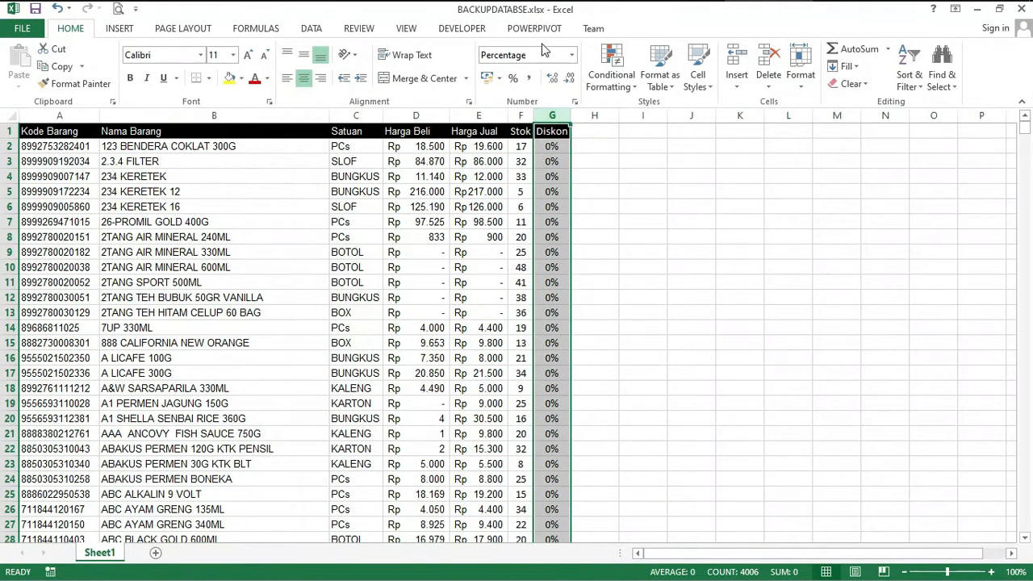
right_click(564, 178)
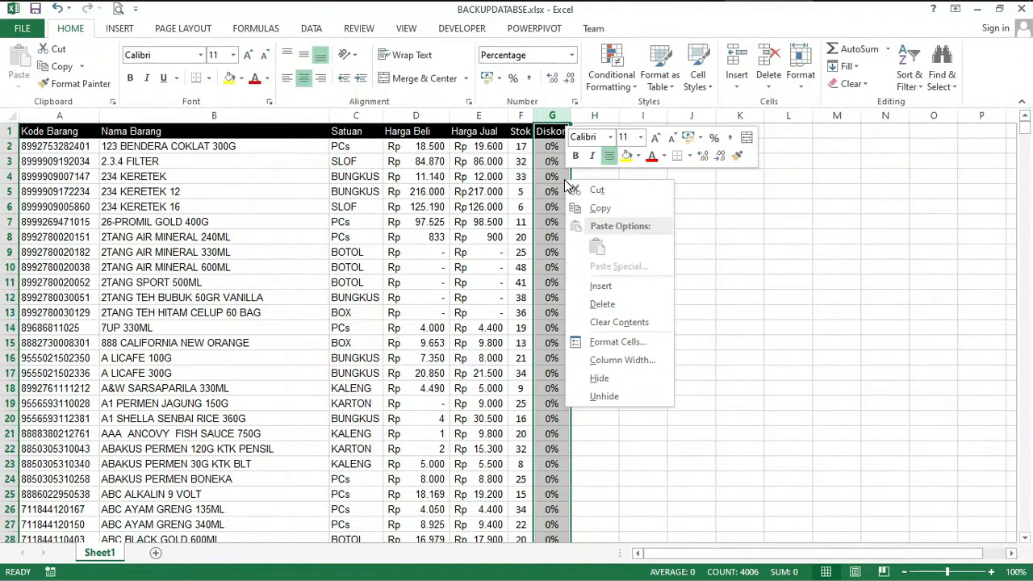
click(636, 351)
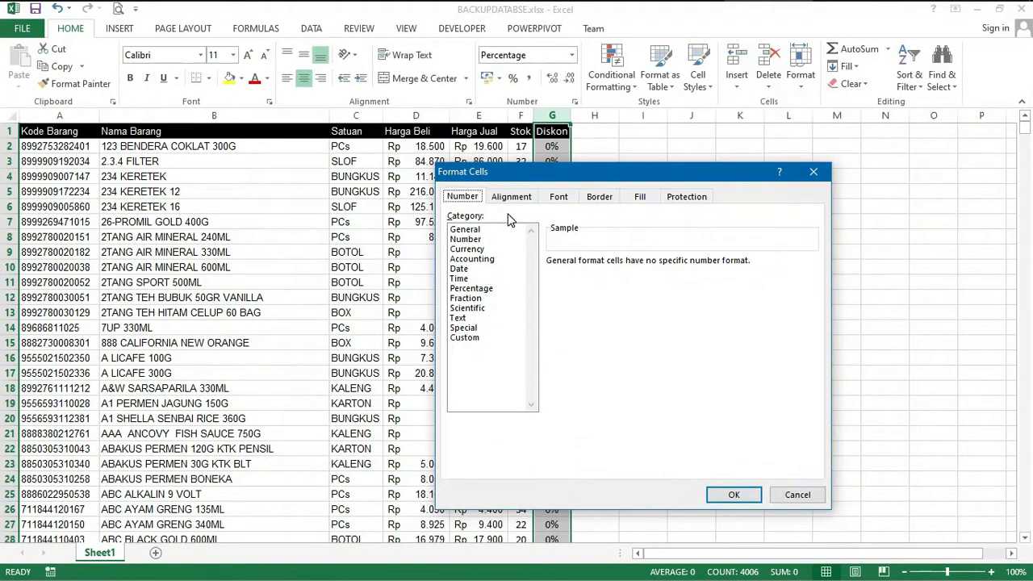
click(479, 290)
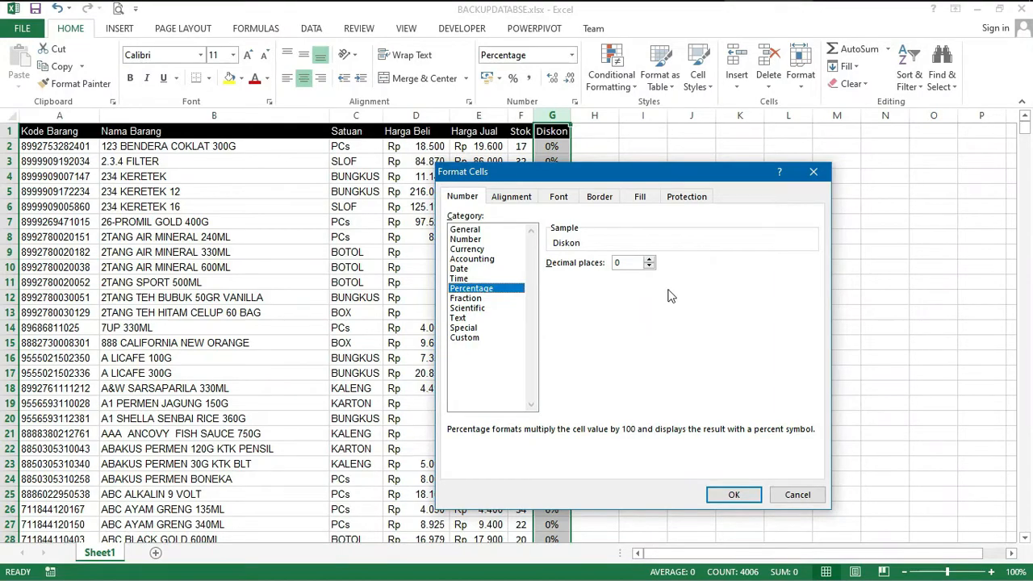
click(799, 497)
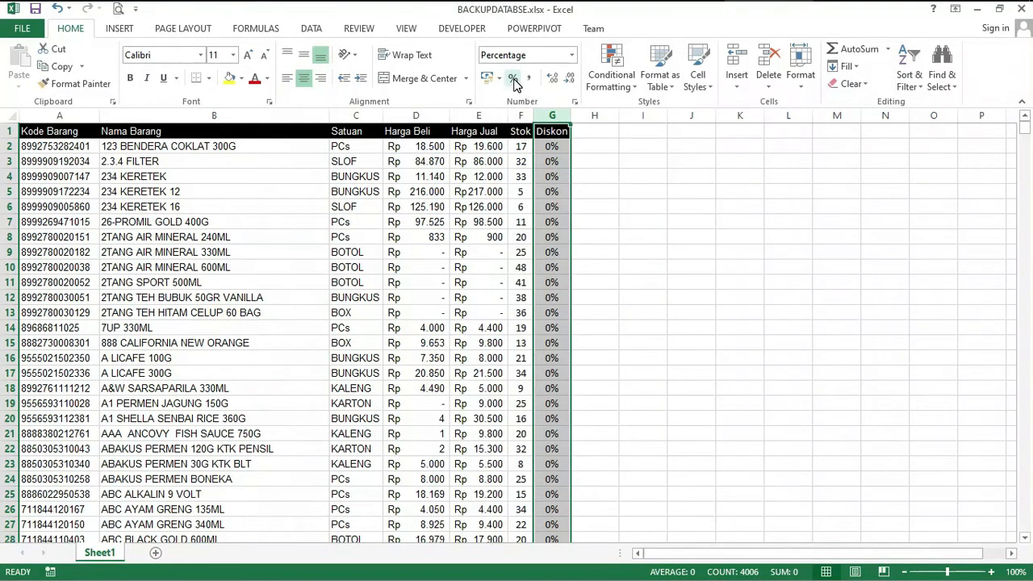
click(678, 306)
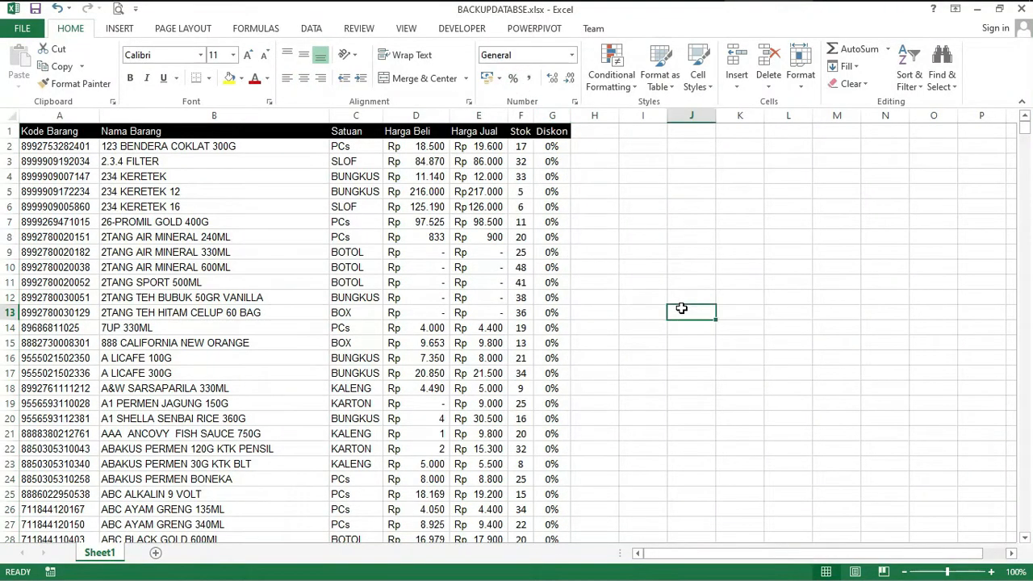
scroll(659, 342, down, 16)
scroll(470, 362, up, 11)
scroll(470, 362, up, 5)
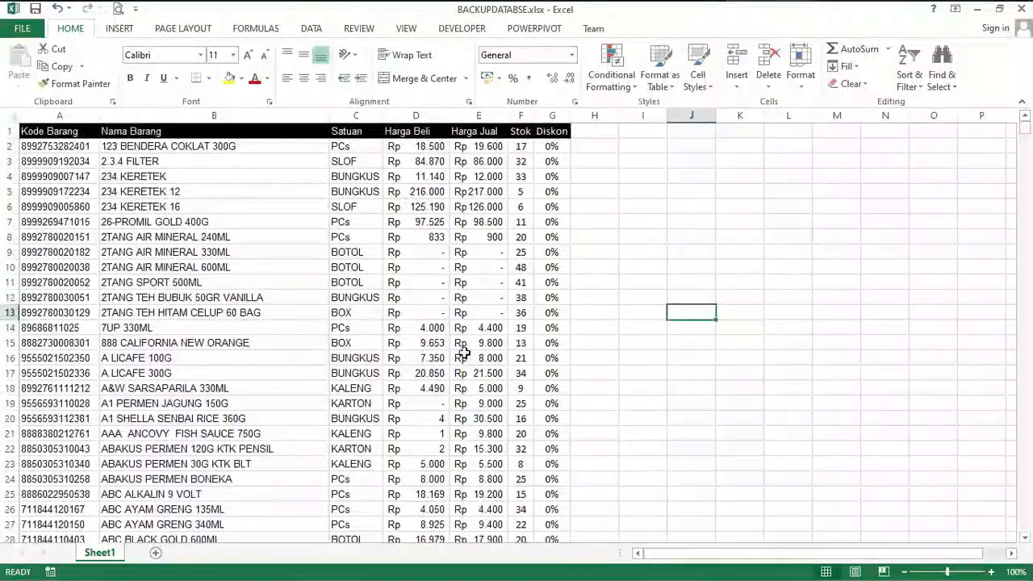
Step: Open the Save As dialog for the backup workbook in the coba folder
click(22, 28)
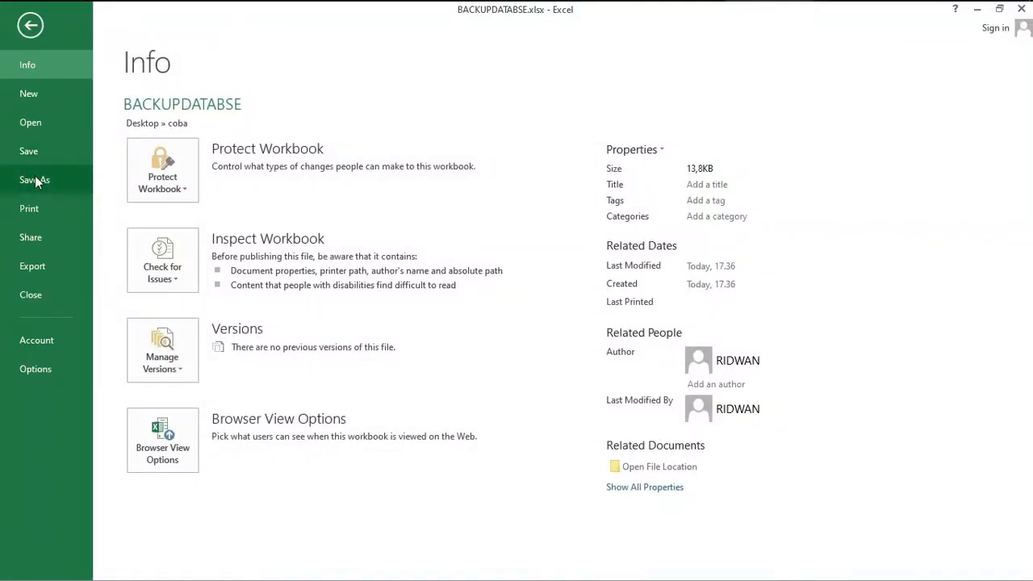
click(37, 180)
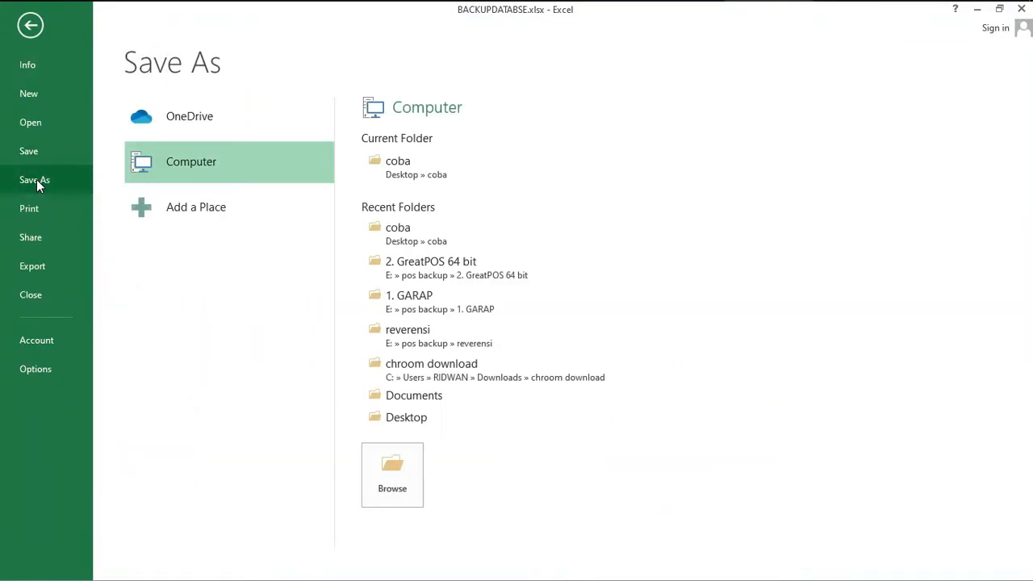
click(403, 468)
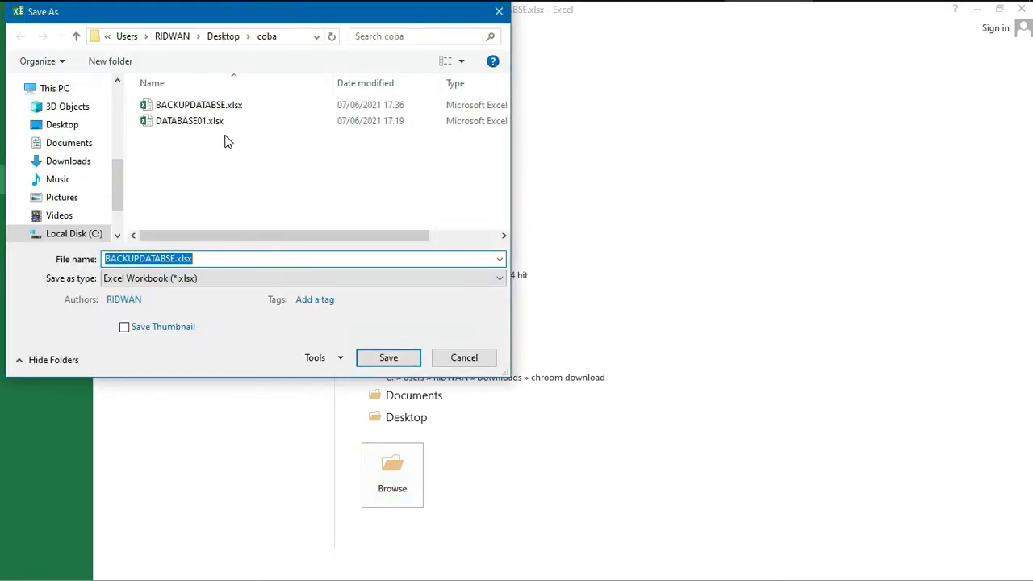
Step: Try to save the workbook under the existing file name DATABASE01.xlsx
click(217, 121)
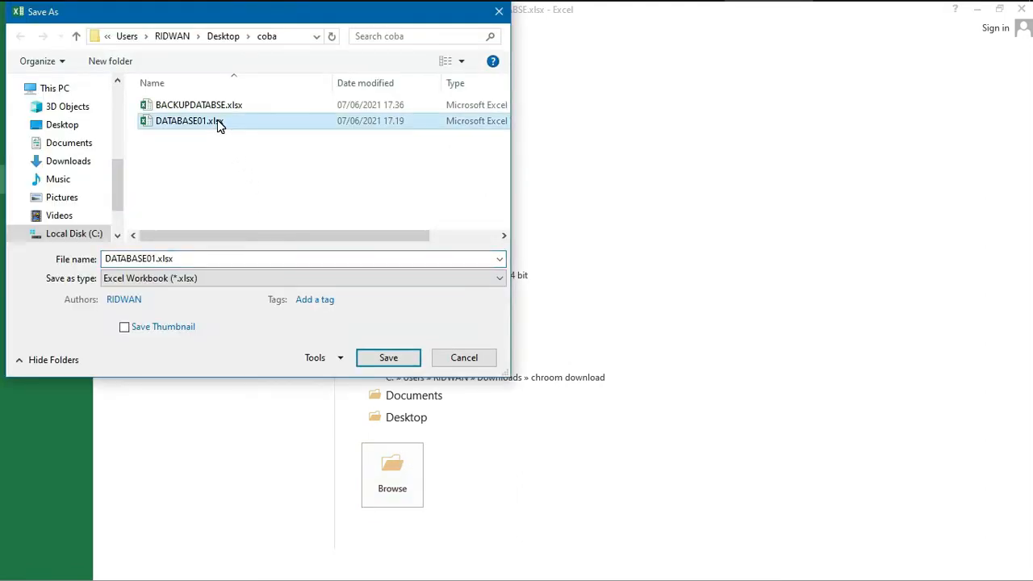
click(405, 365)
click(560, 302)
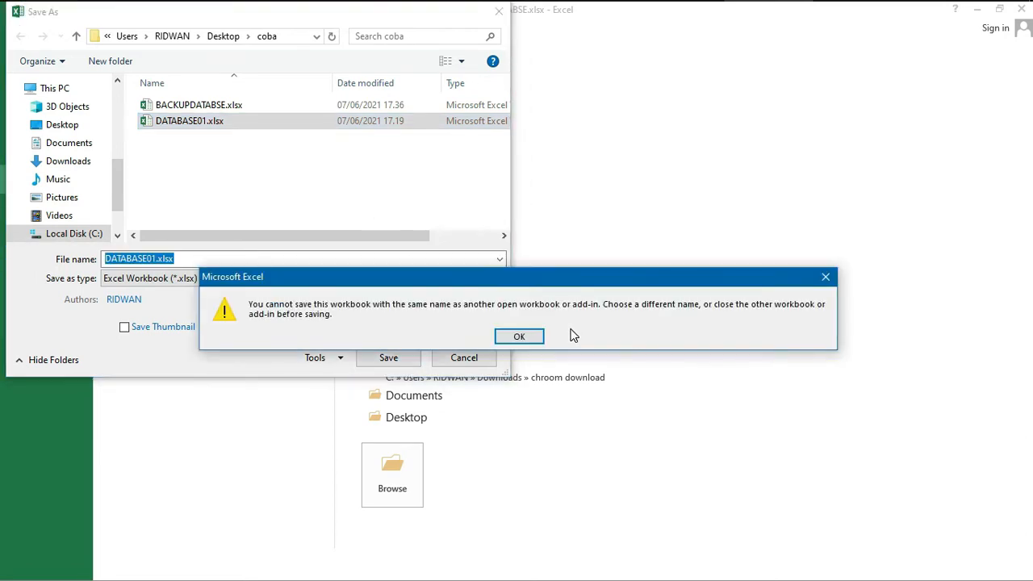
click(520, 335)
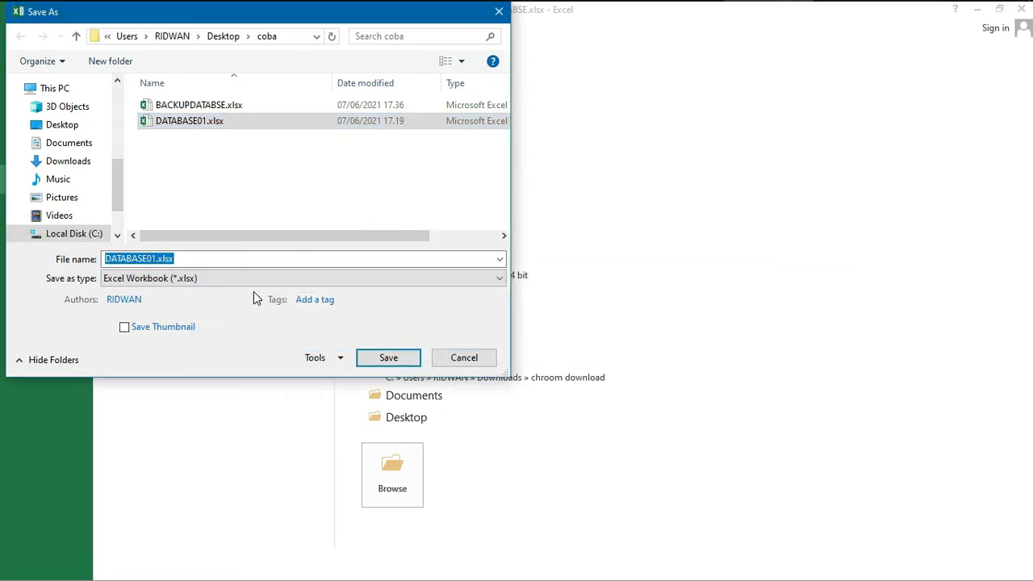
Step: Save the workbook as DATABASE02.xlsx in the coba folder, and close it together with DATABASE01.xlsx
click(157, 259)
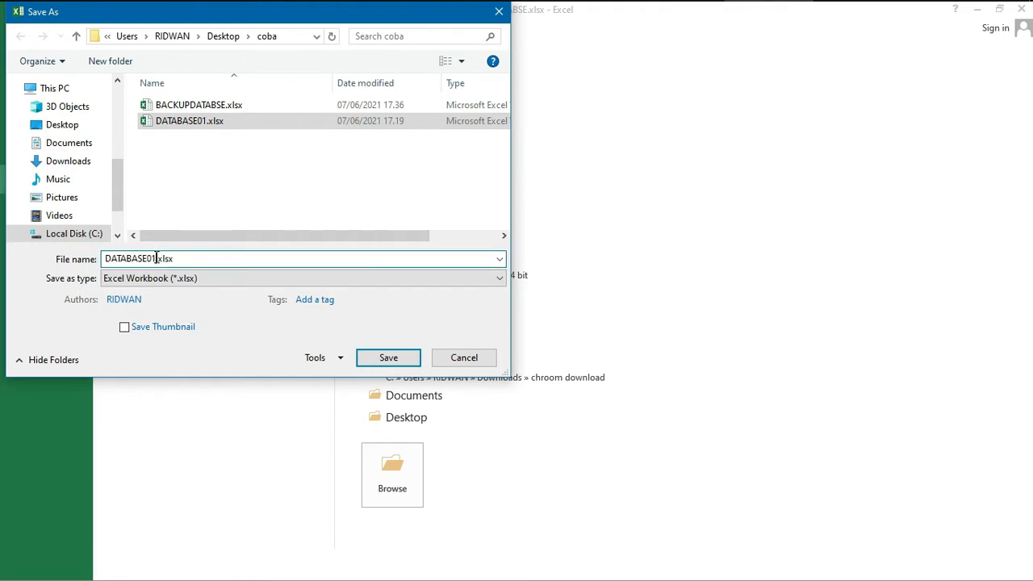
key(BackSpace)
text(2)
click(393, 357)
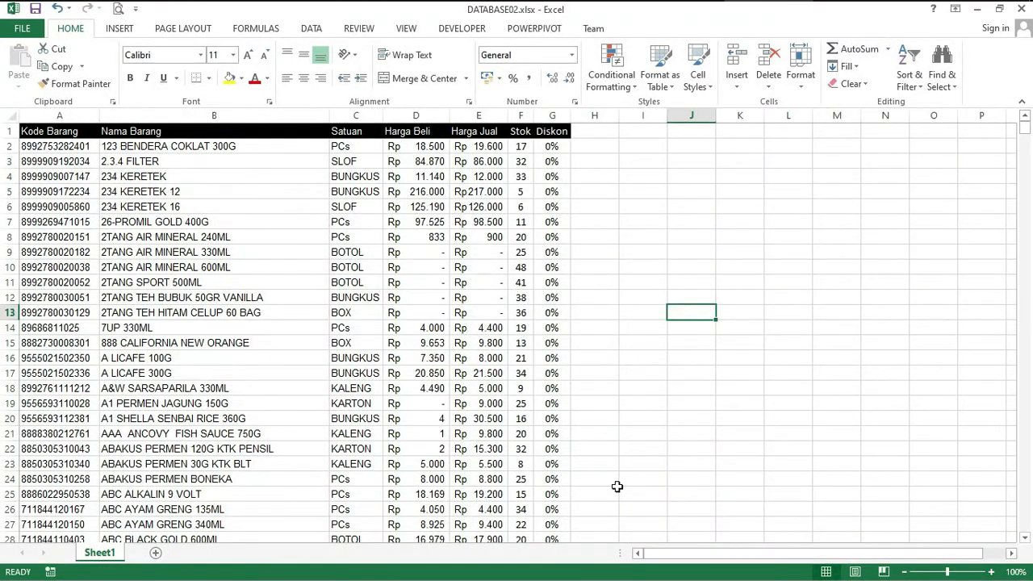
click(1021, 10)
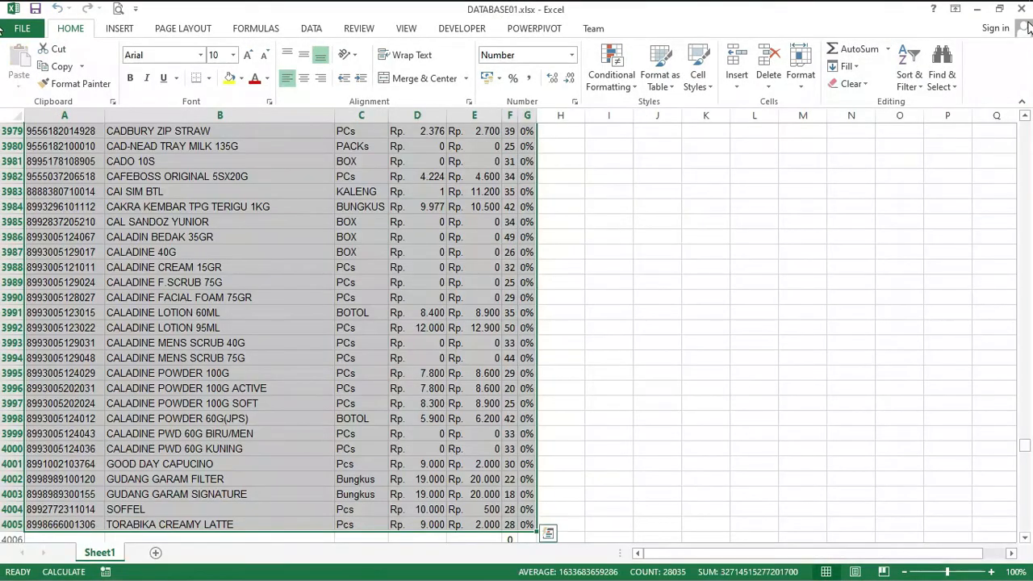
click(1020, 10)
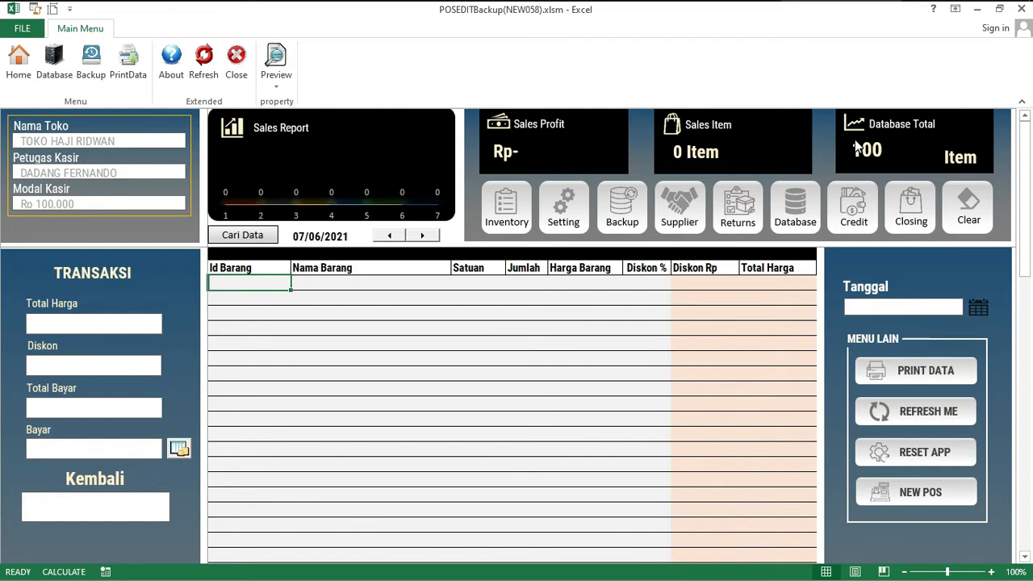
Step: Import DATABASE02.xlsx from the coba folder into the POS item database, replacing the existing data and keeping the clipboard contents
click(793, 205)
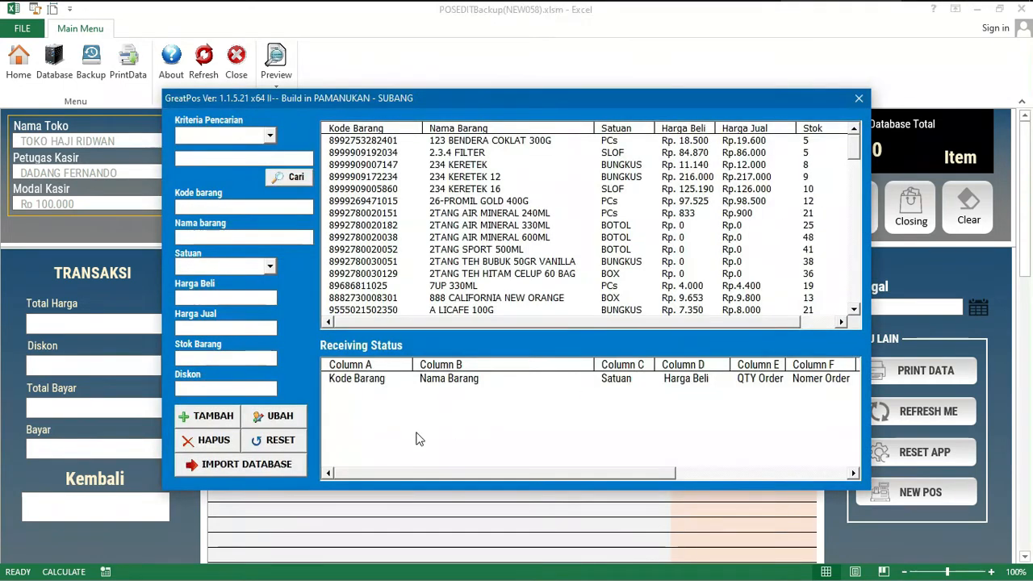
click(241, 465)
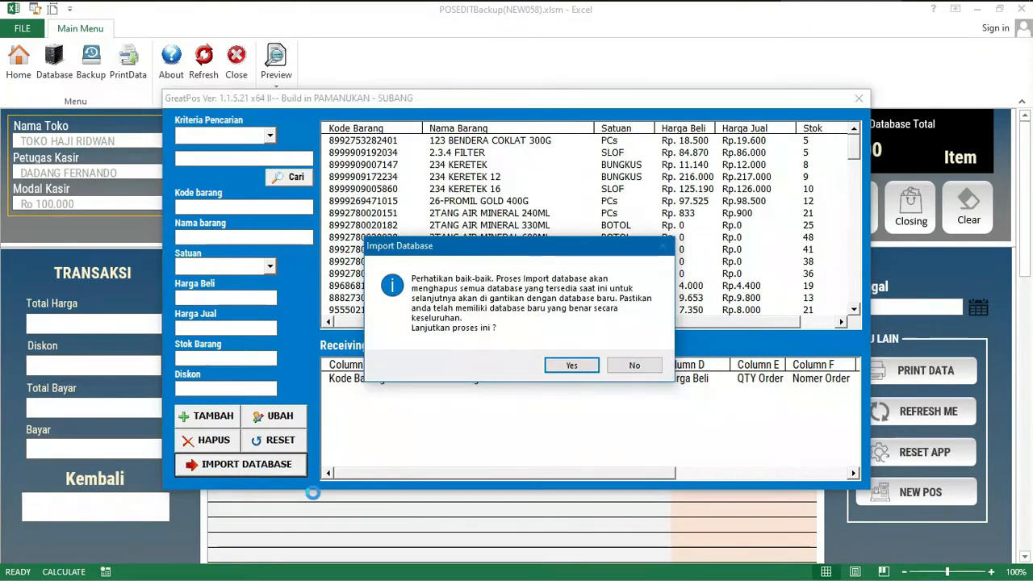
click(588, 367)
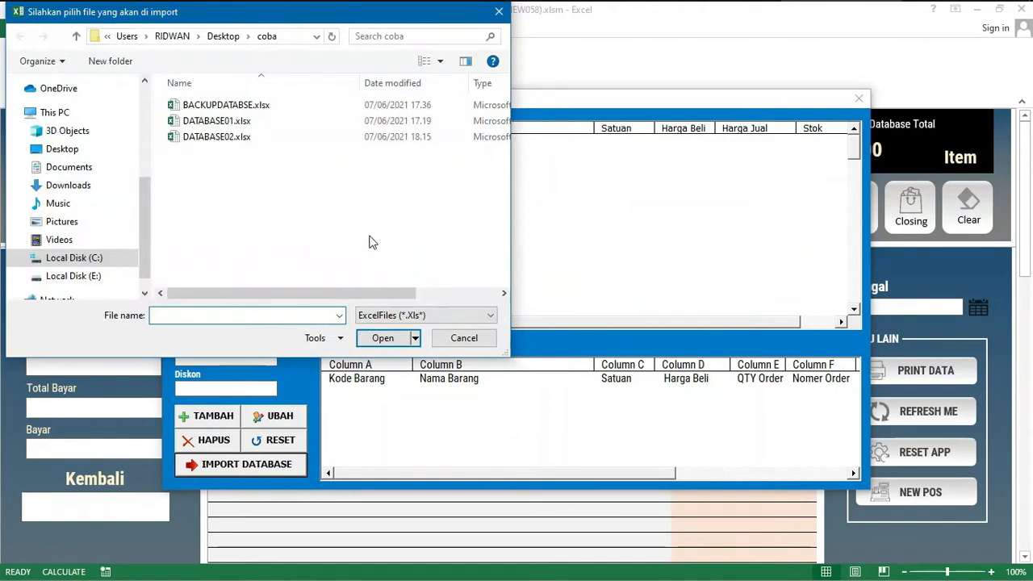
click(234, 138)
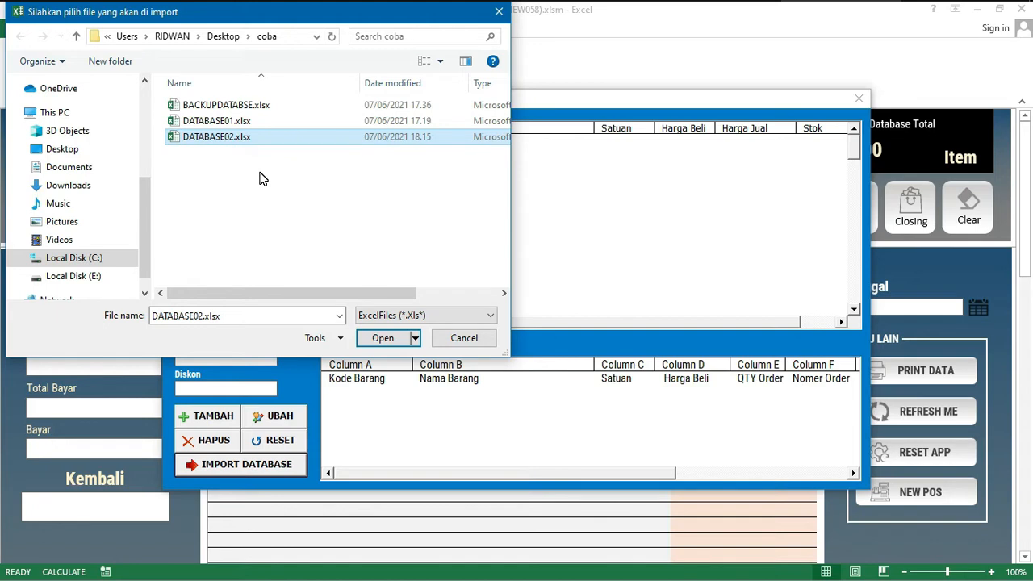
click(213, 141)
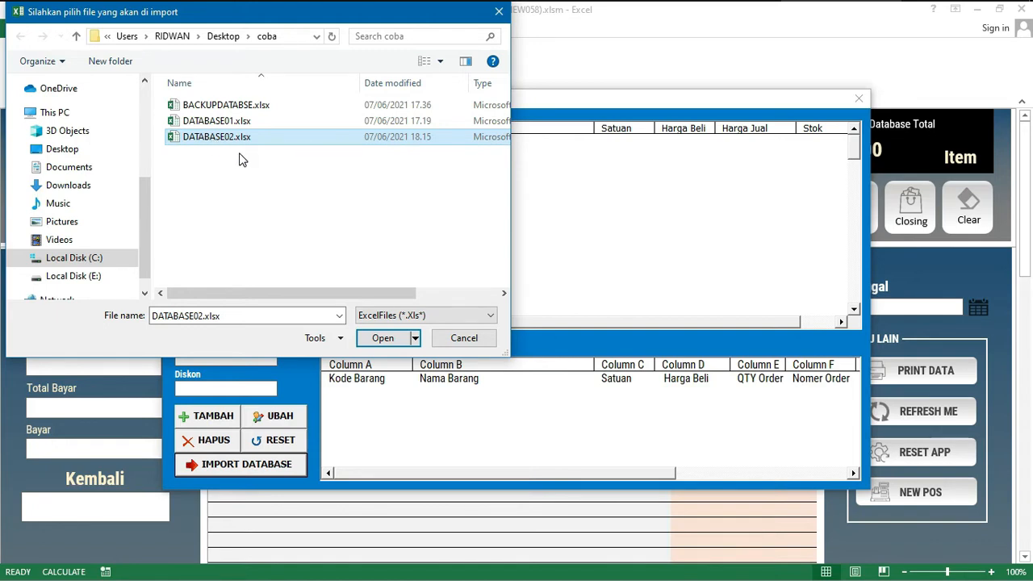
click(386, 345)
click(382, 337)
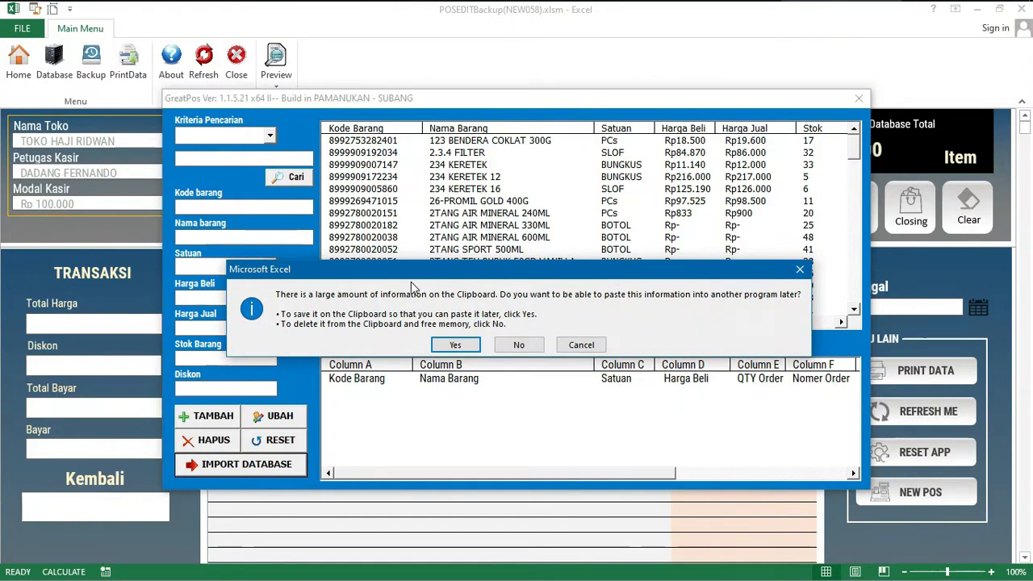
click(450, 345)
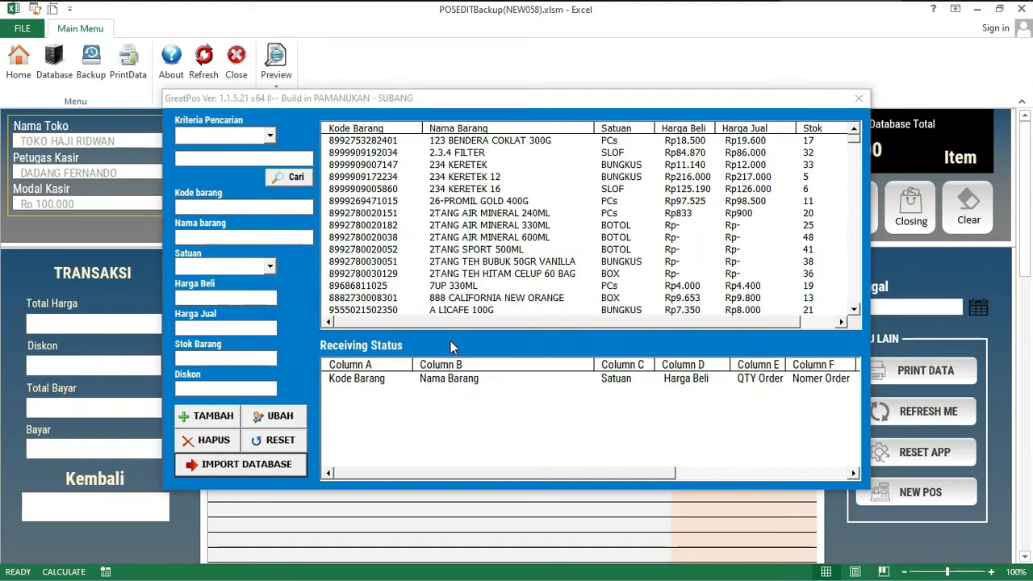
Step: Look through the imported item list in the POS database form and close the form
click(764, 152)
scroll(726, 174, down, 3)
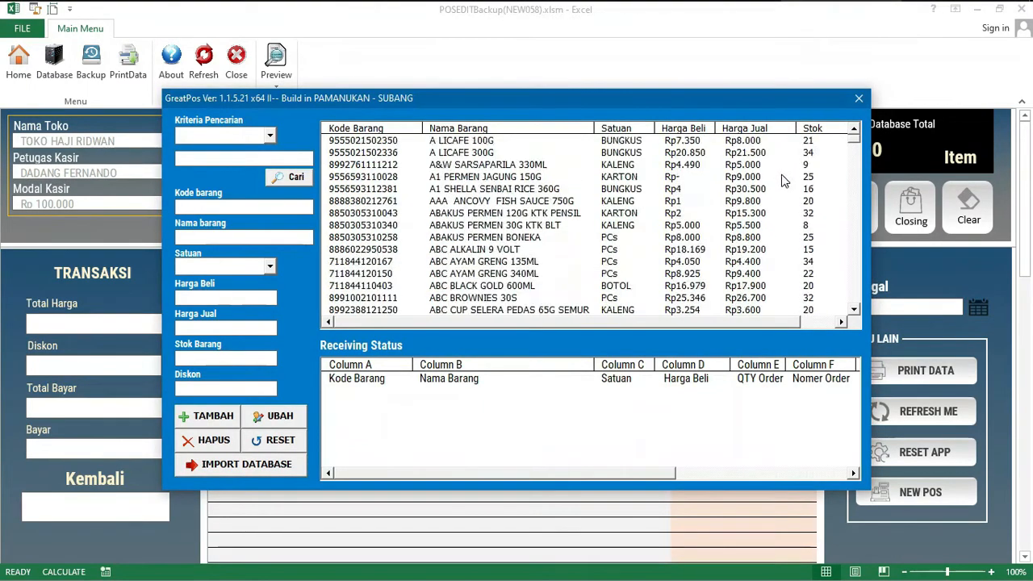
mouse_move(854, 140)
mouse_down()
mouse_move(855, 308)
mouse_move(853, 131)
mouse_up()
click(858, 98)
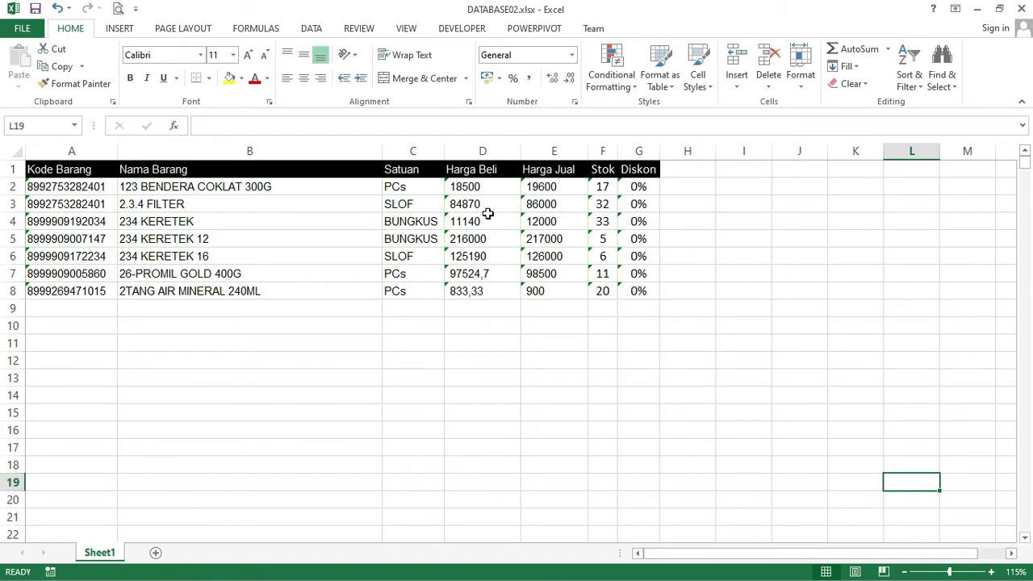
Step: Examine how the Harga Beli, Harga Jual, Stok and Diskon values are stored in the DATABASE02.xlsx sheet
click(473, 185)
click(534, 223)
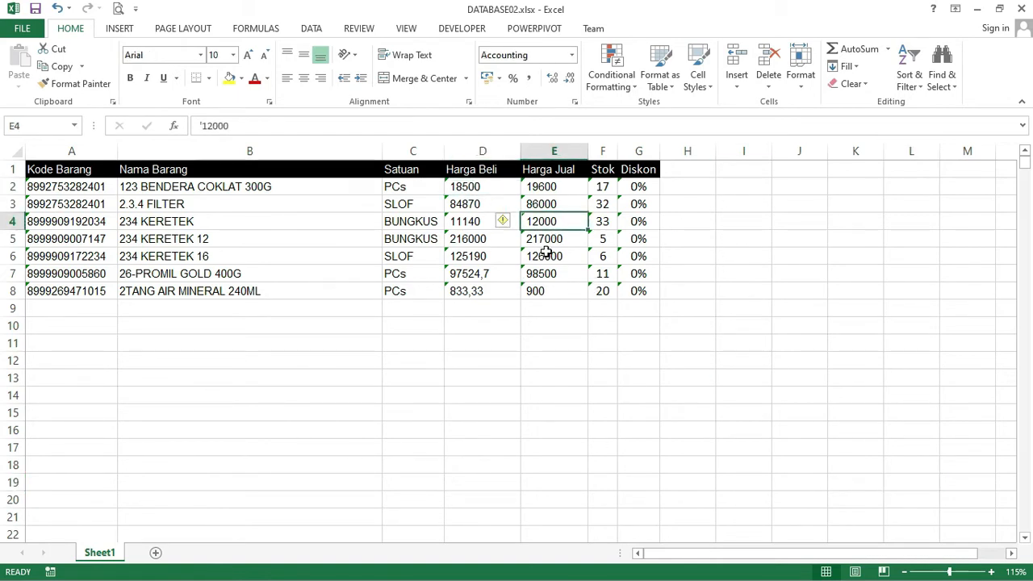
click(835, 359)
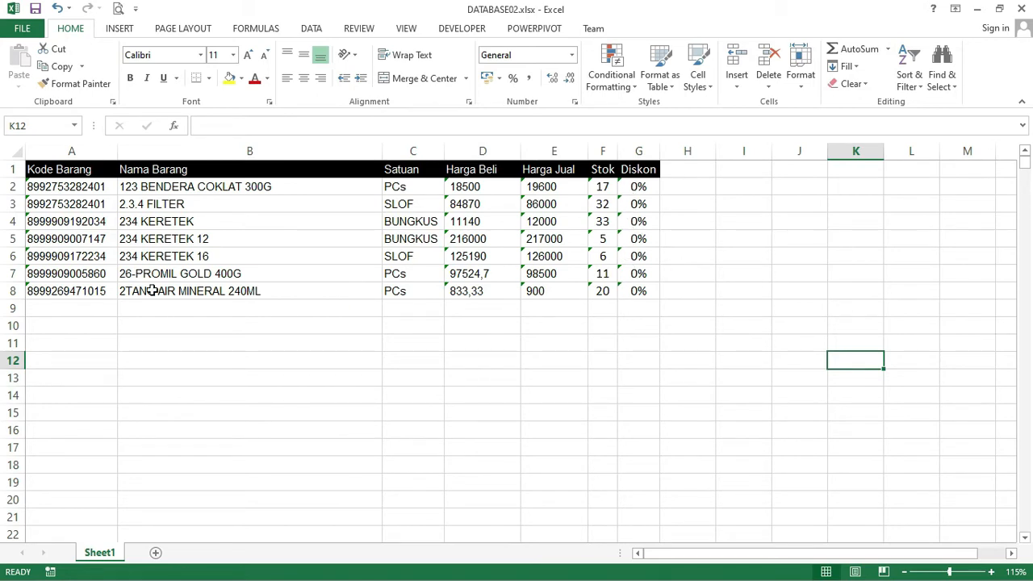
click(787, 238)
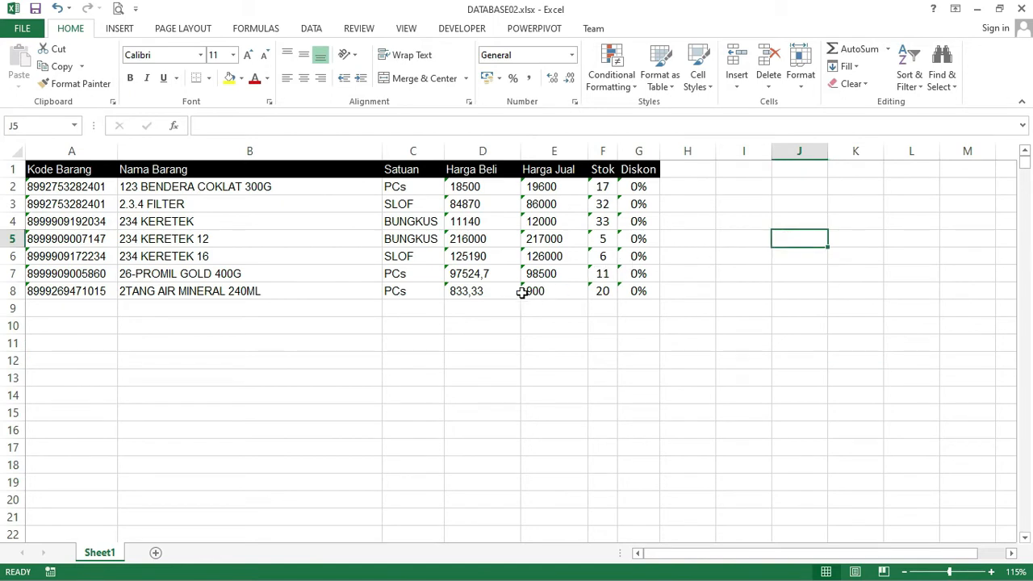
drag(486, 182, 653, 290)
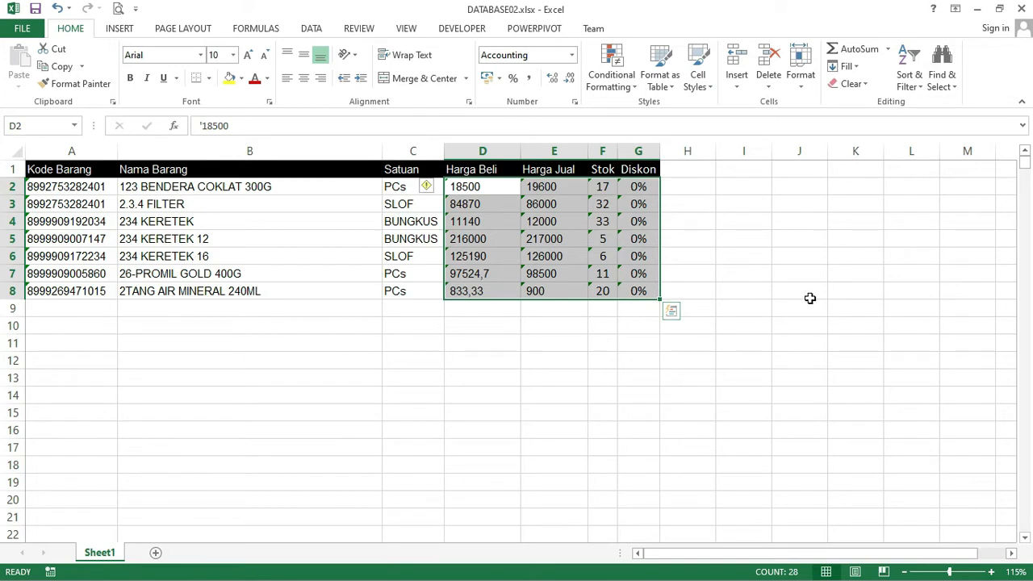
Step: Format the Harga Beli cells D2:D8 as Number with 0 decimal places, the 1000 separator and red unsigned negative numbers
drag(474, 189, 474, 282)
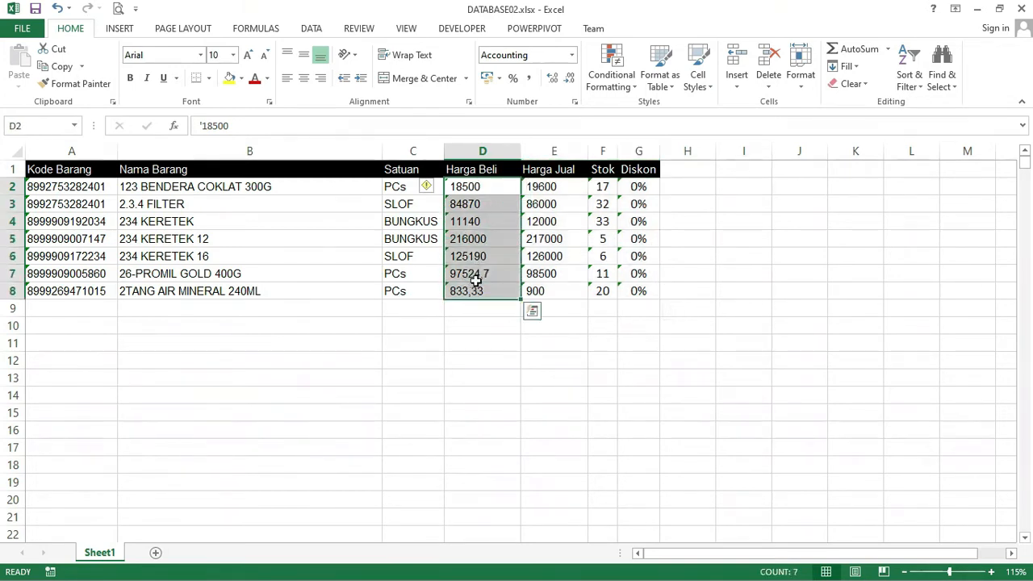
right_click(502, 242)
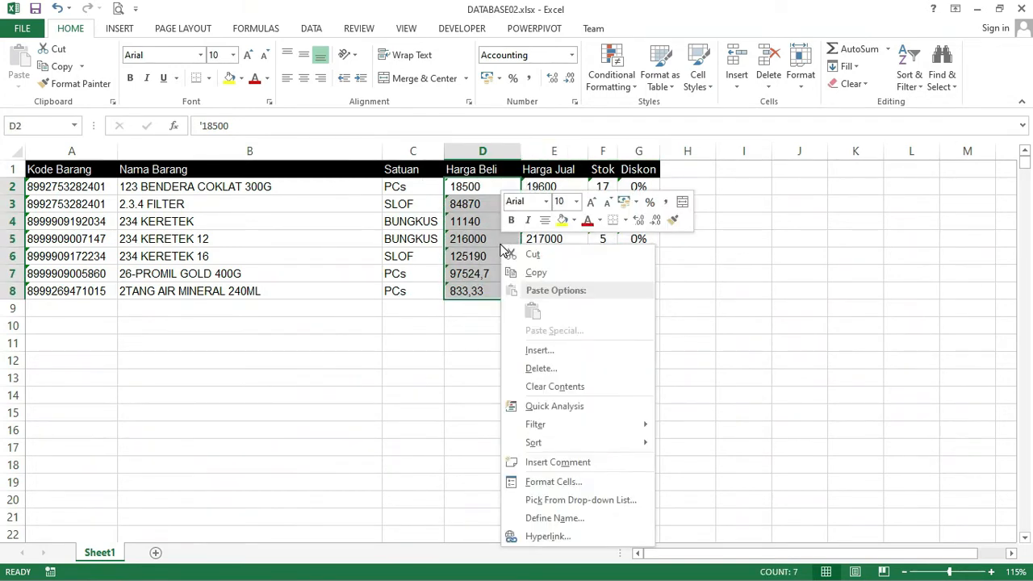
click(557, 484)
click(391, 308)
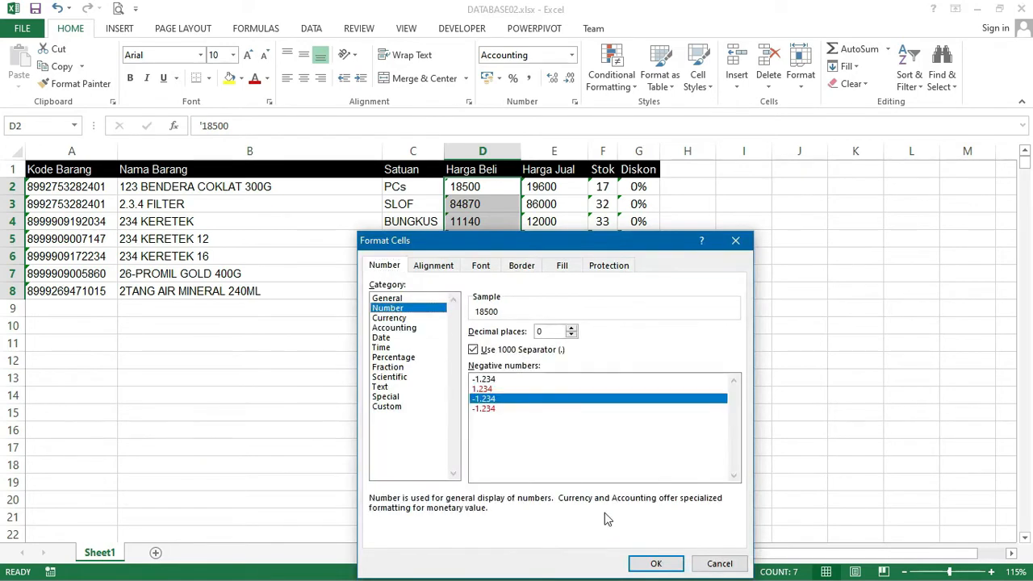
click(488, 392)
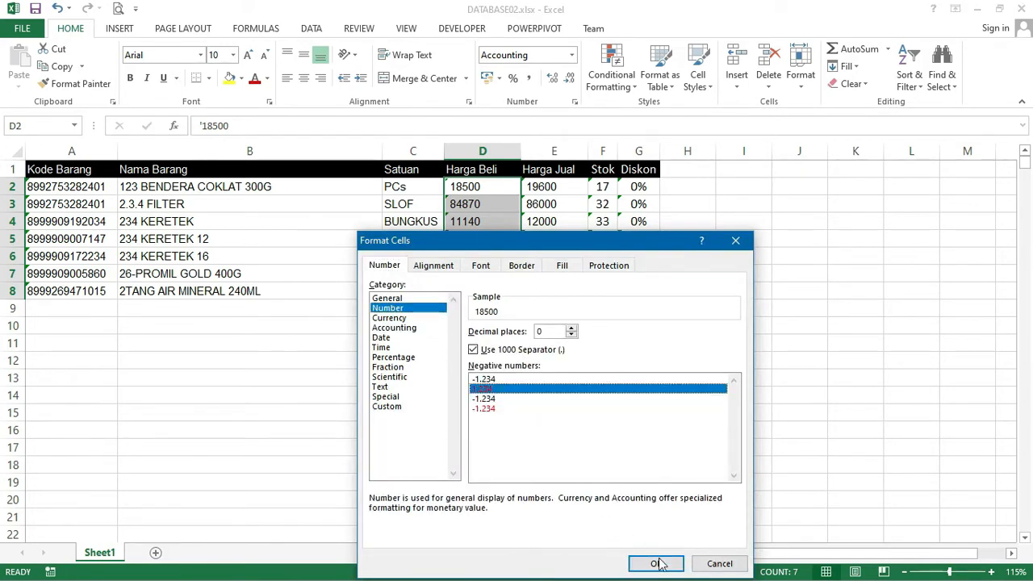
click(656, 563)
click(793, 327)
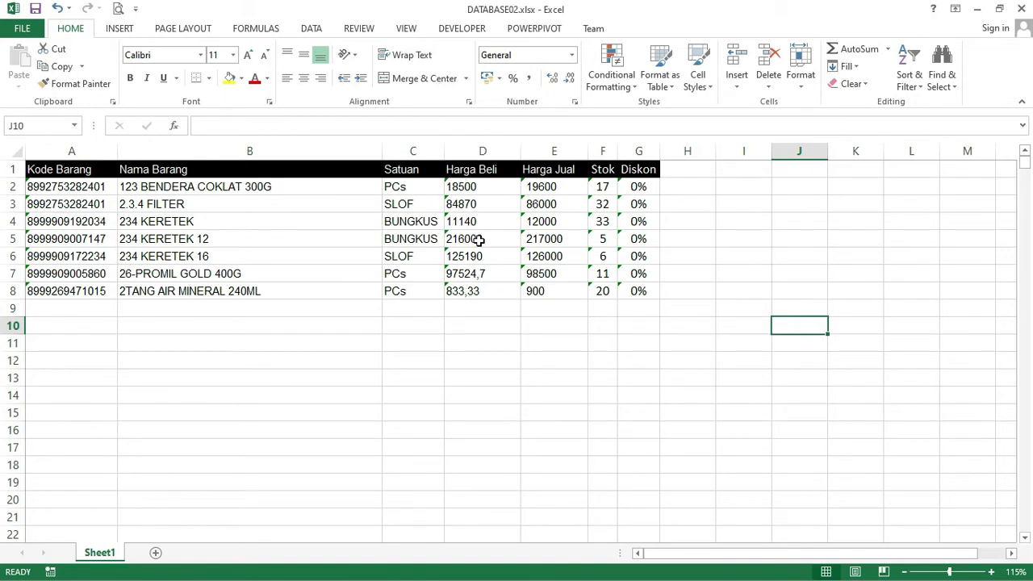
click(544, 399)
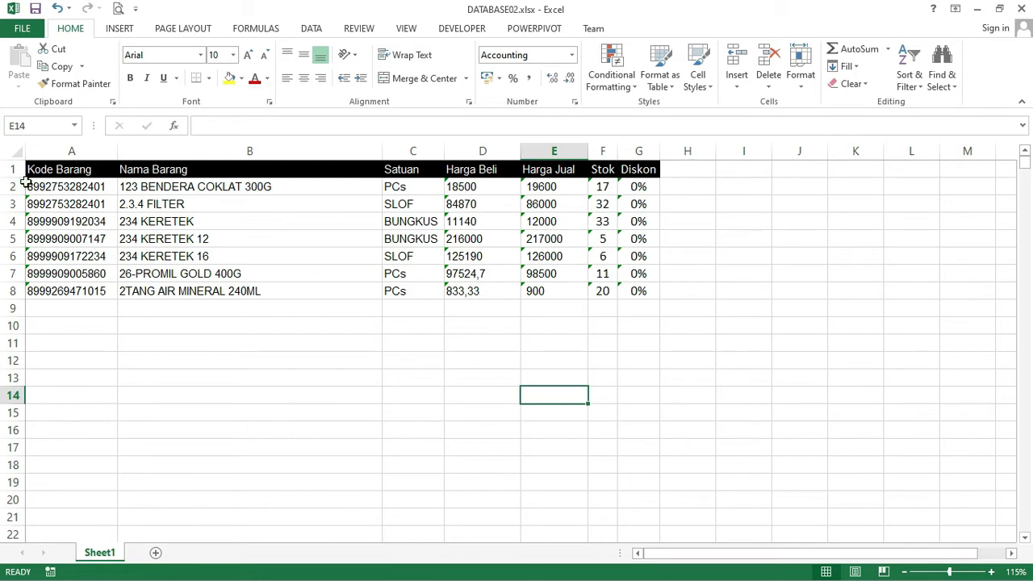
Step: Convert the Kode Barang cells A2:A8 from text to numbers with Text to Columns, using Delimited and the General data format
drag(46, 185, 34, 290)
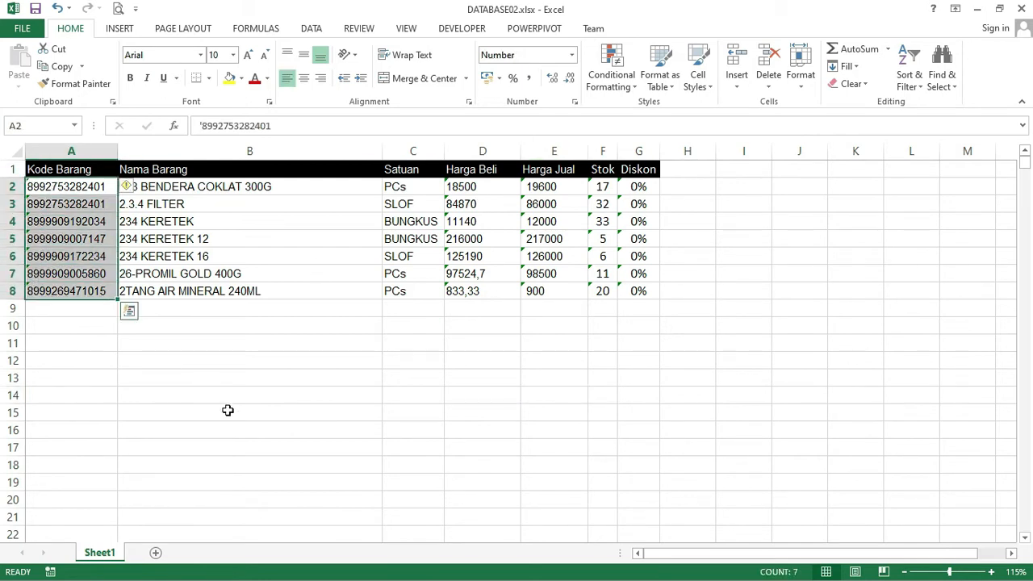
click(311, 28)
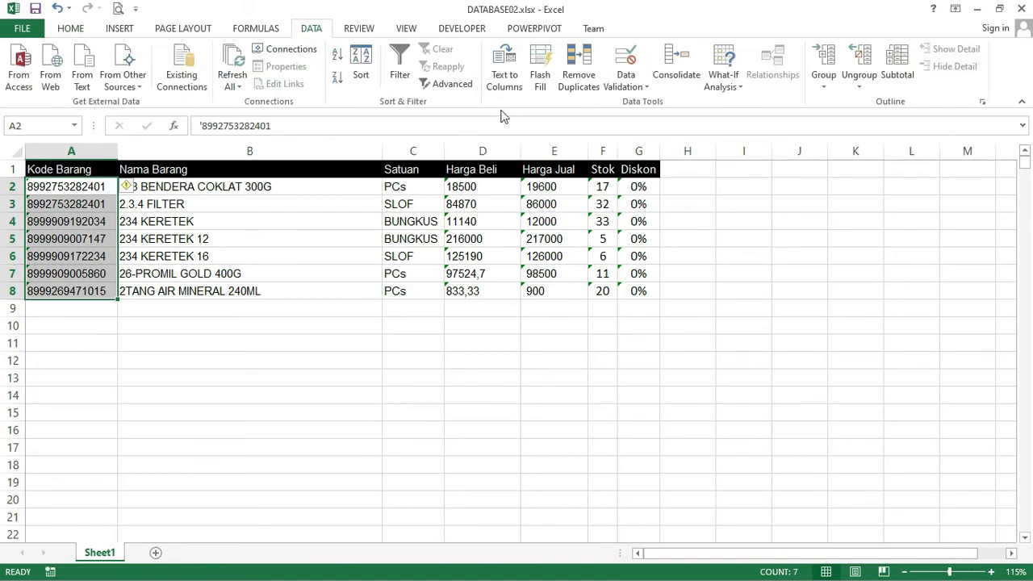
click(510, 83)
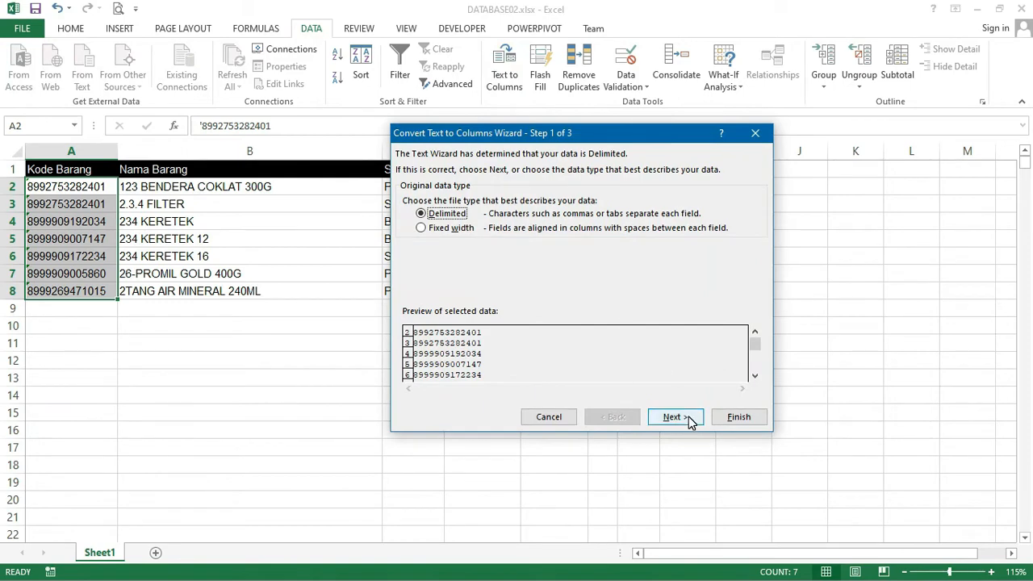
click(672, 418)
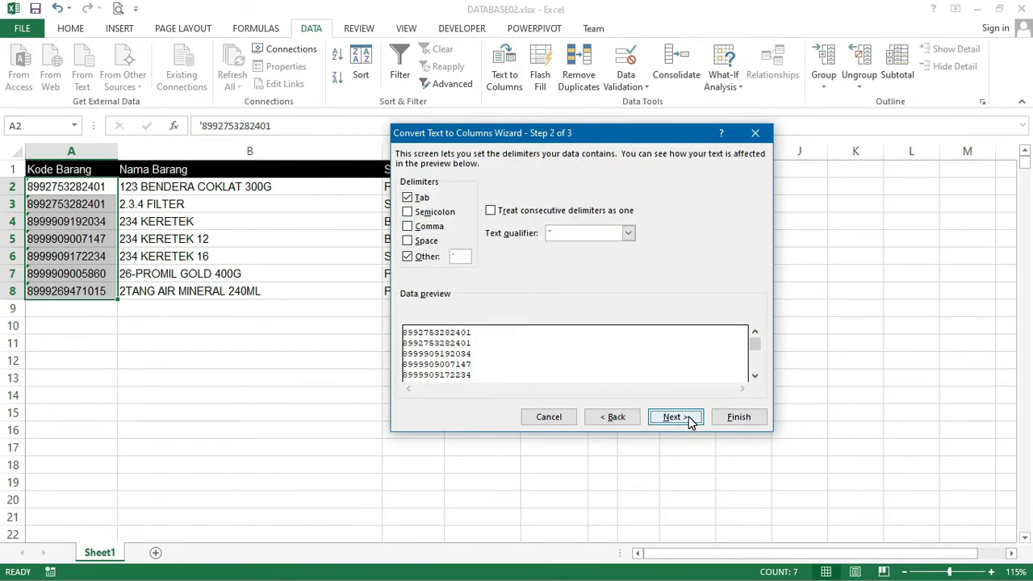
click(688, 418)
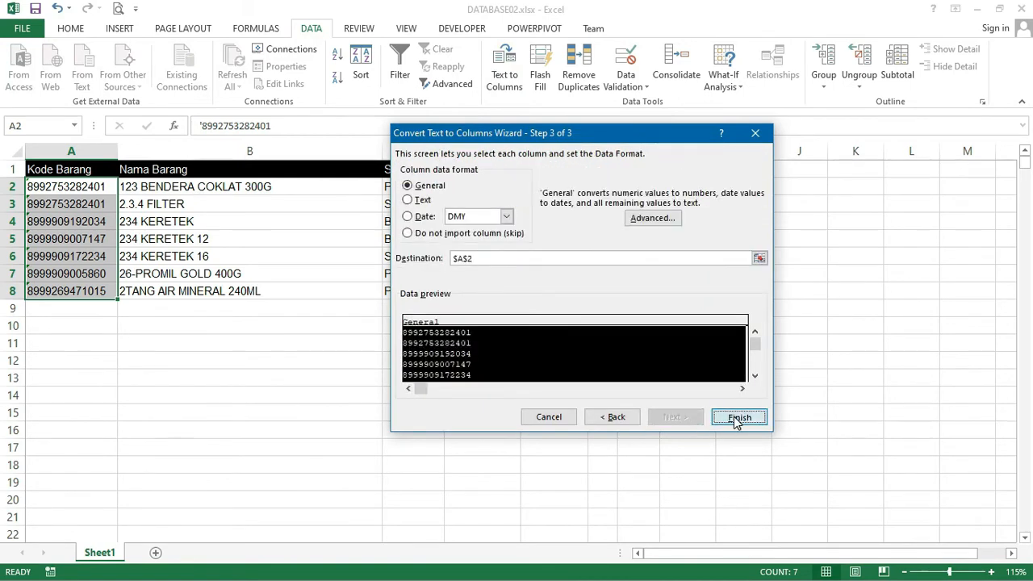
click(736, 421)
click(184, 361)
drag(38, 189, 37, 291)
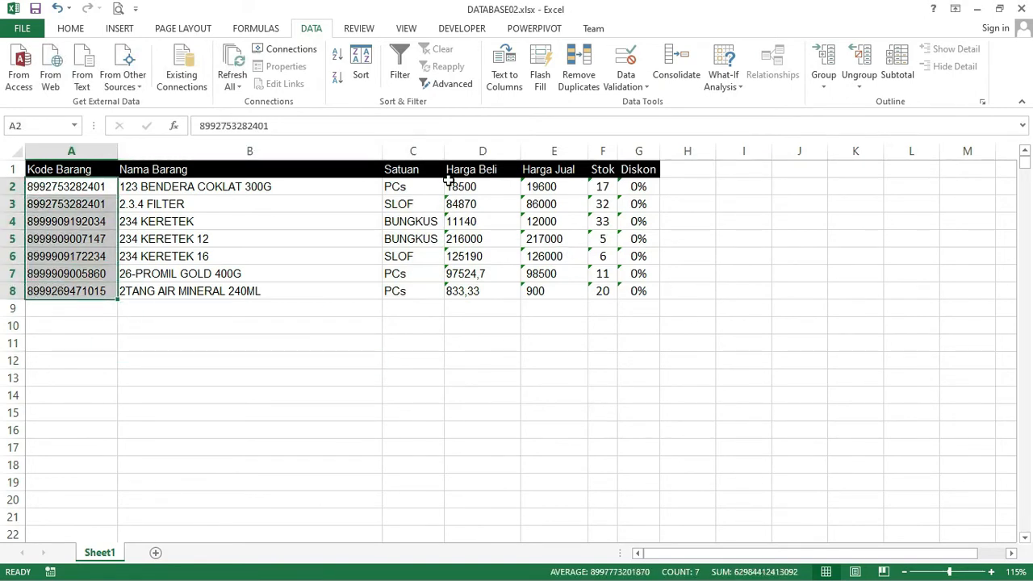
Step: Apply the Number format with 0 decimal places and red unsigned negative numbers to the entire Kode Barang column
click(67, 151)
right_click(62, 211)
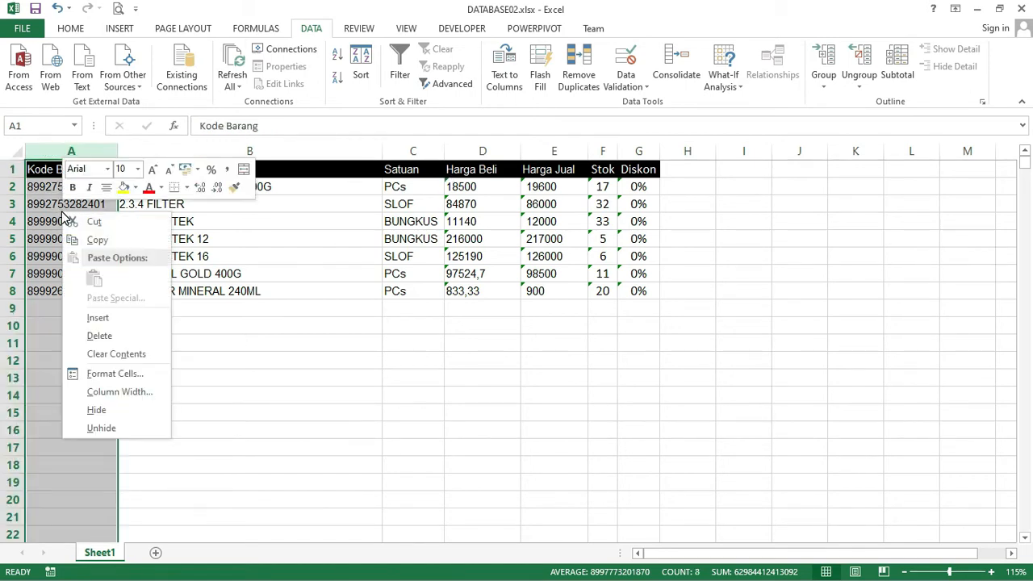
click(121, 374)
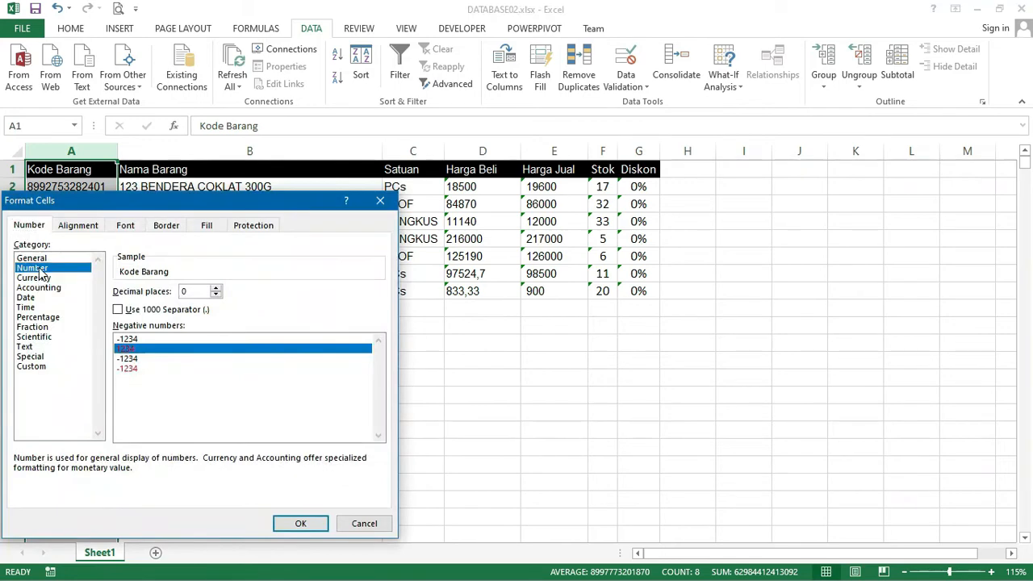
click(281, 525)
click(283, 389)
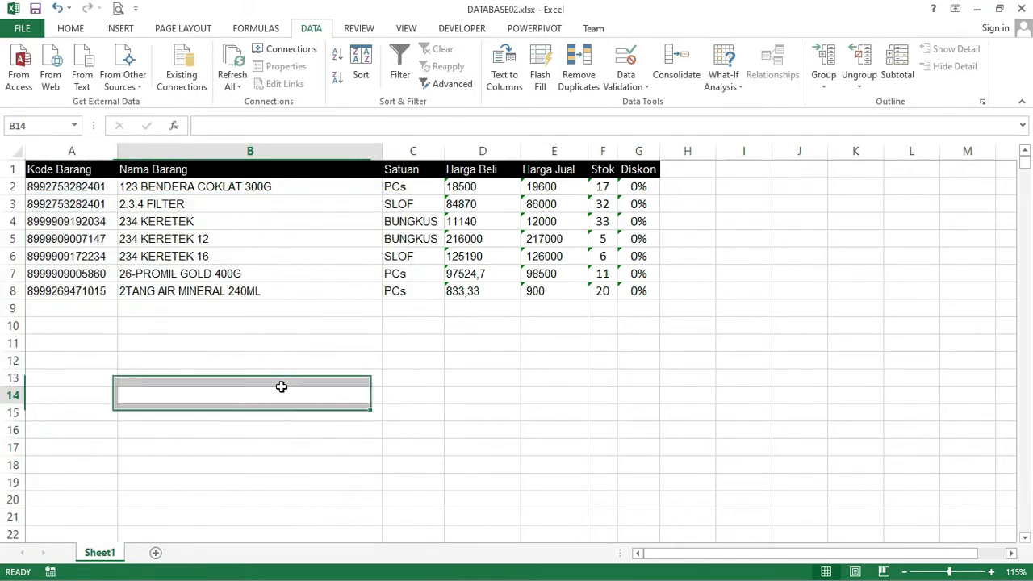
Step: Try to convert the whole range D2:G8 with Text to Columns in one pass
click(199, 192)
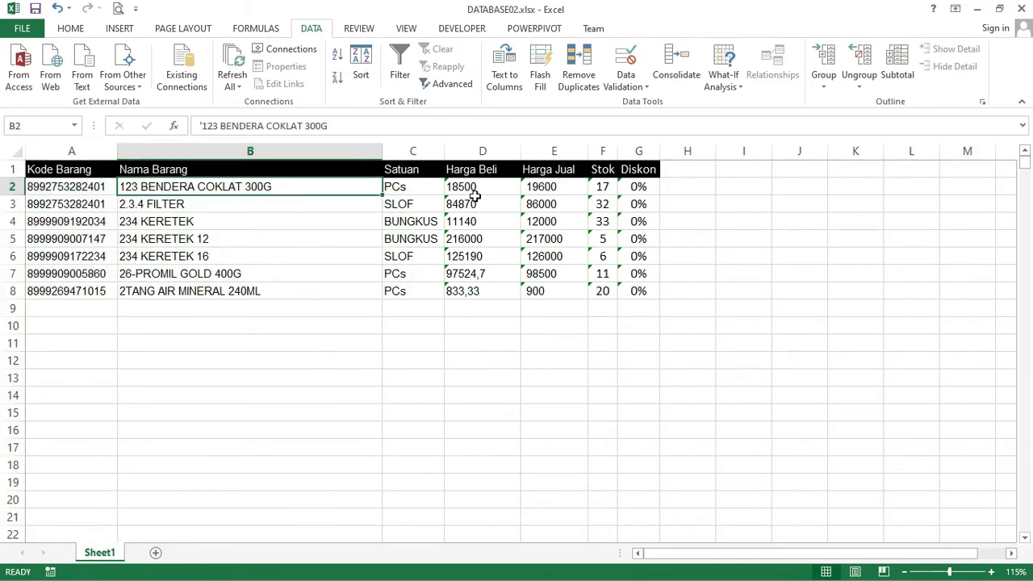
drag(484, 183, 626, 287)
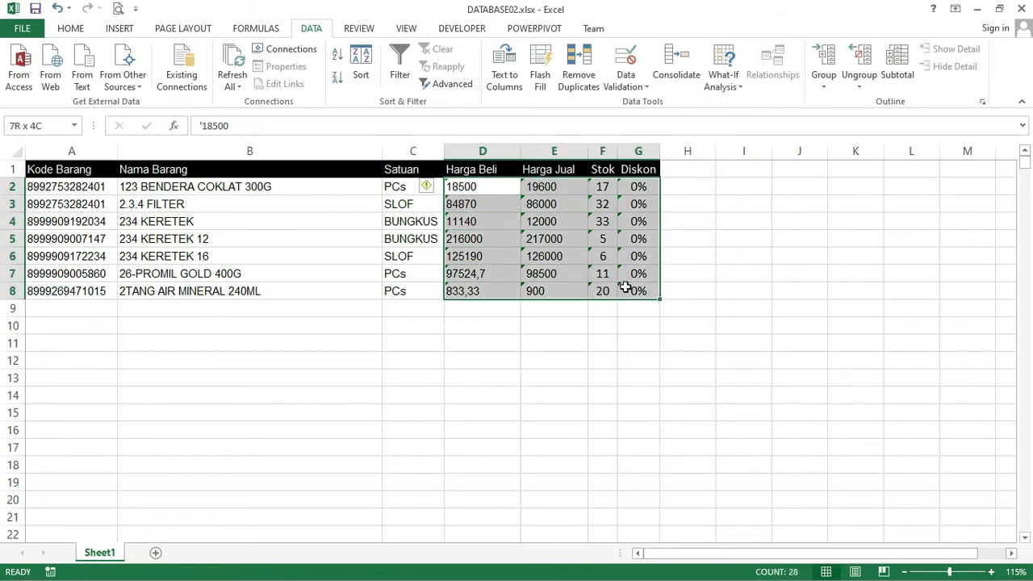
click(506, 76)
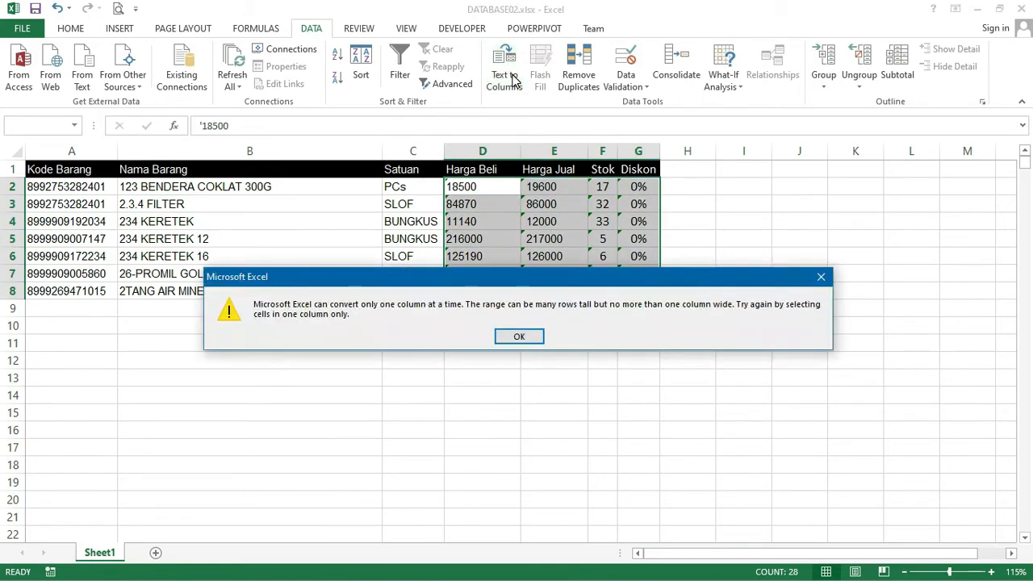
click(519, 337)
click(533, 410)
Step: Convert the entire Harga Beli column from text to numbers with Text to Columns, using Delimited with the Tab and Other delimiters
drag(468, 187, 480, 270)
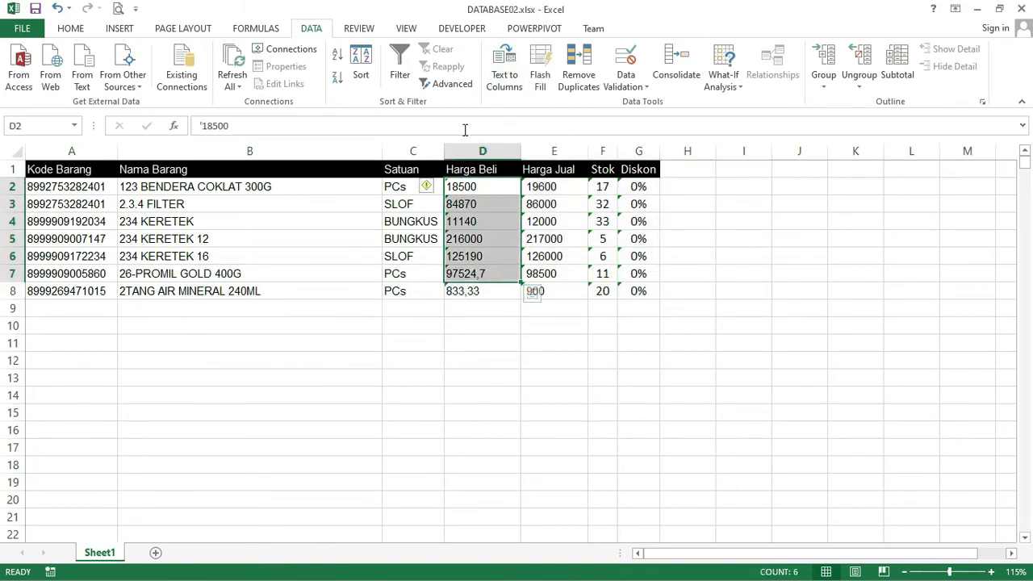
click(481, 150)
click(503, 71)
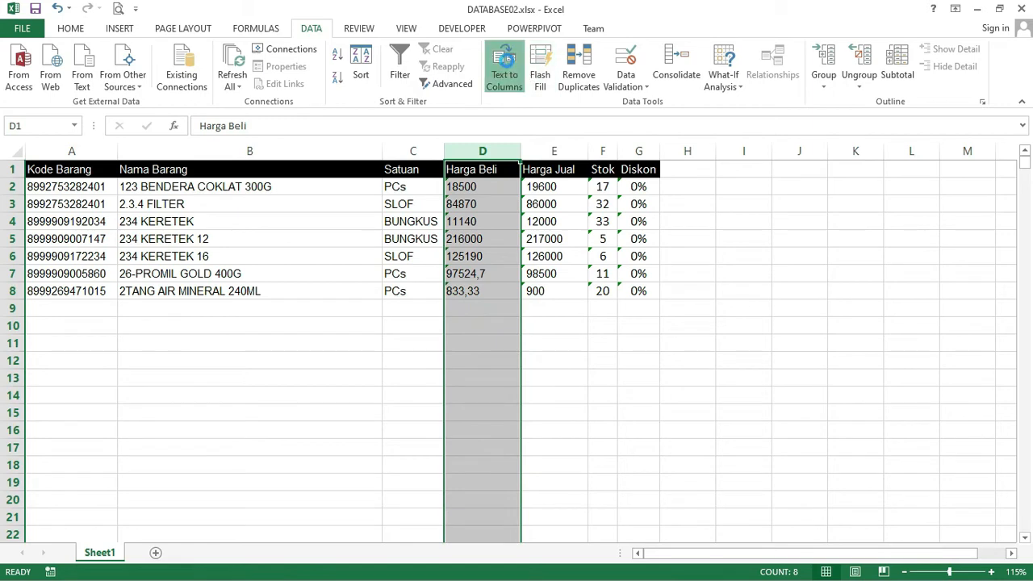
drag(494, 134, 614, 78)
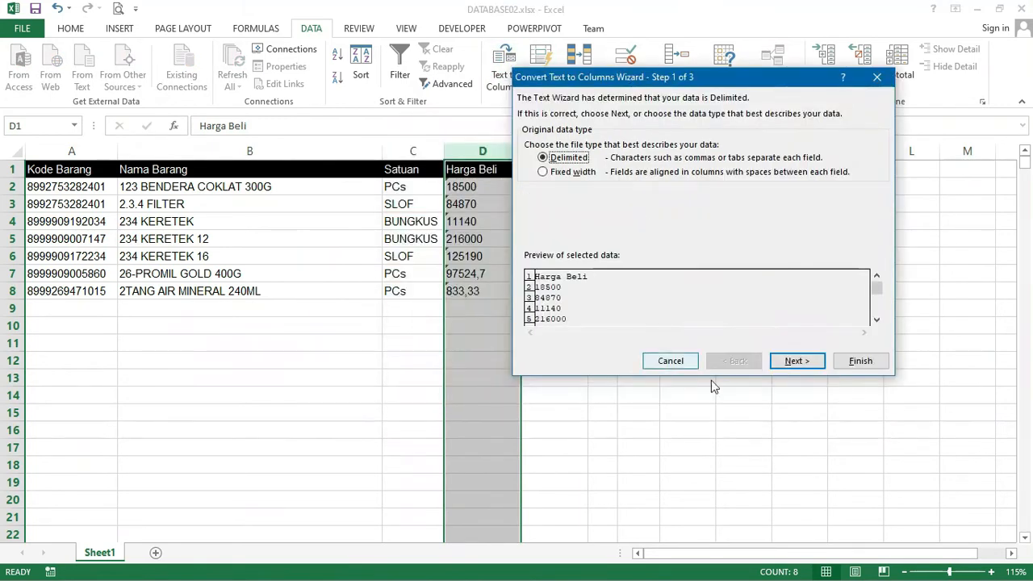
click(793, 366)
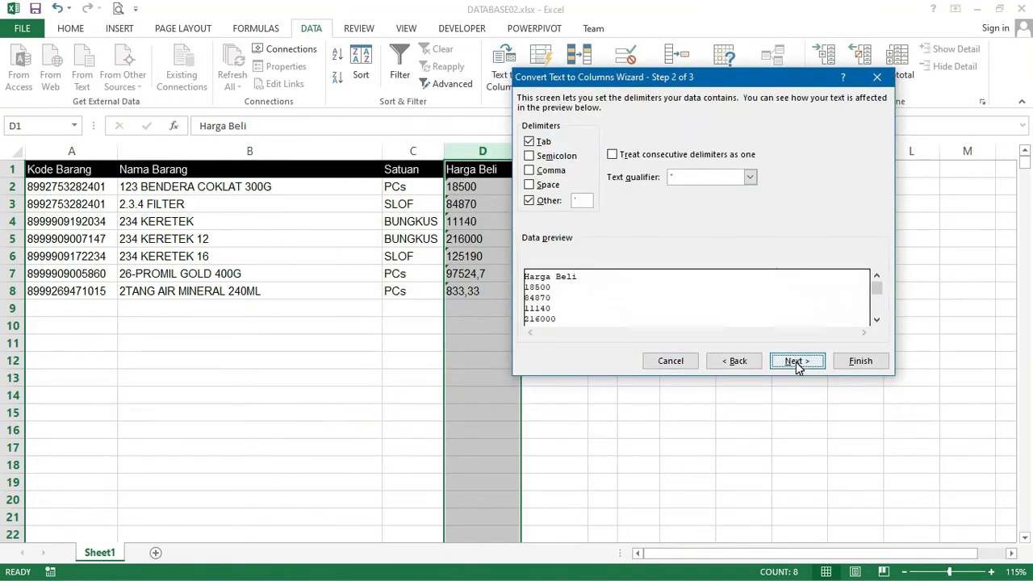
click(796, 362)
click(860, 360)
click(788, 362)
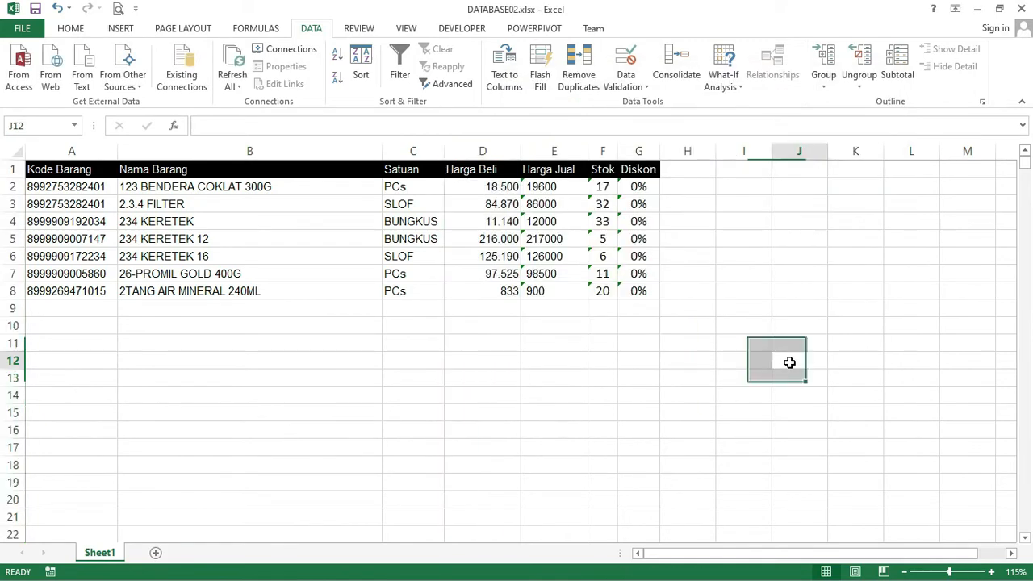
Step: Convert the entire Harga Jual column from text to numbers with Text to Columns, using the Delimited data type
click(565, 150)
click(503, 71)
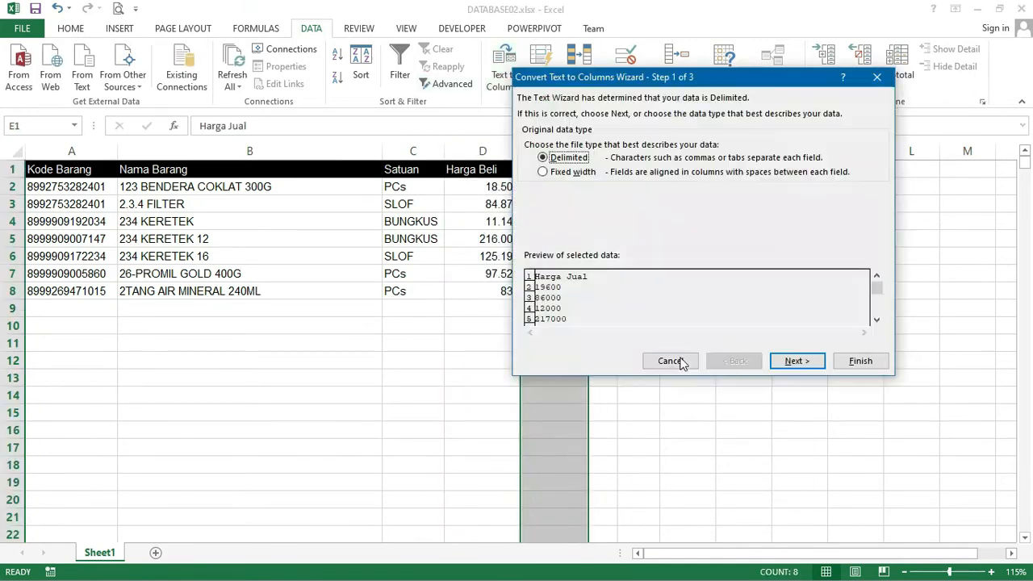
click(796, 362)
click(797, 363)
click(858, 361)
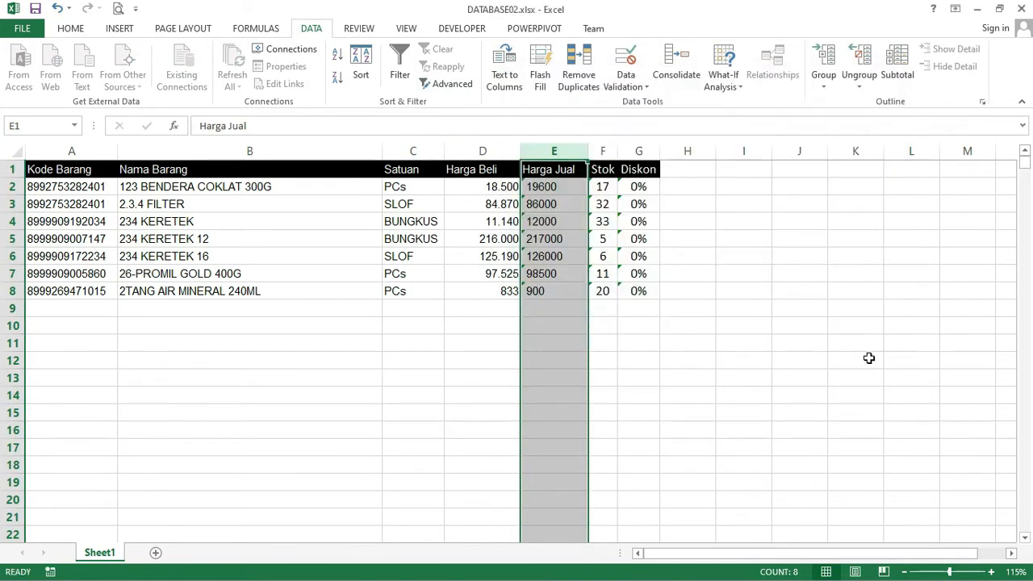
Step: Convert the entire Stok column from text to numbers with Text to Columns, keeping the Tab and Other delimiters
click(606, 148)
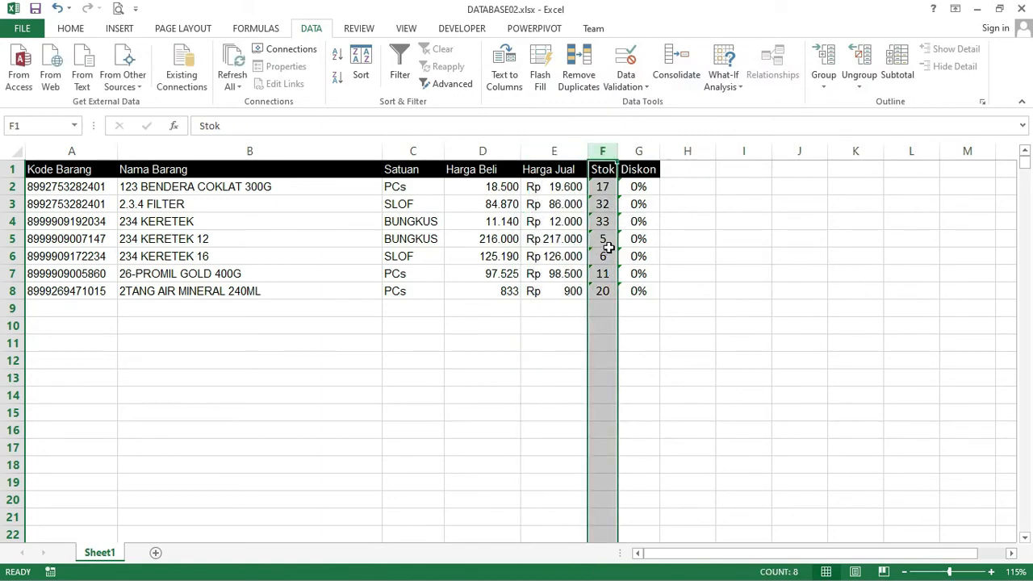
click(503, 71)
click(797, 363)
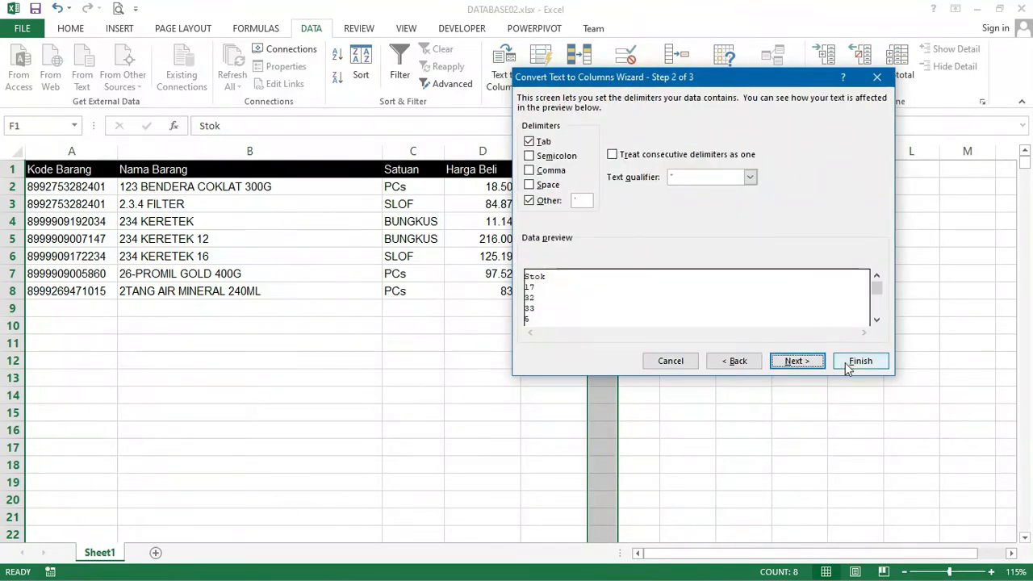
click(797, 361)
click(862, 361)
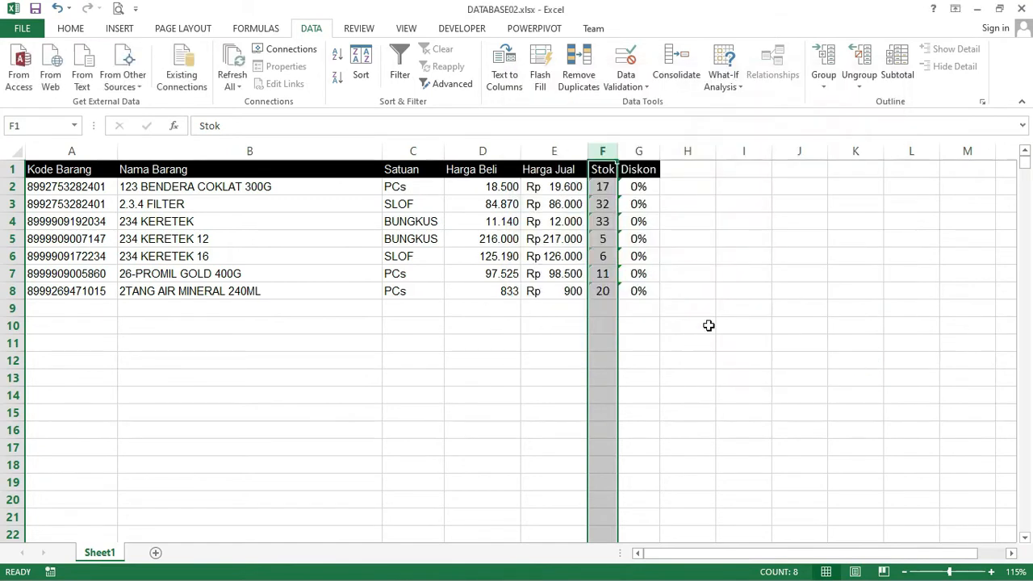
Step: Convert the entire Diskon column from text to numeric percentages with Text to Columns, keeping the Tab and Other delimiters
click(636, 151)
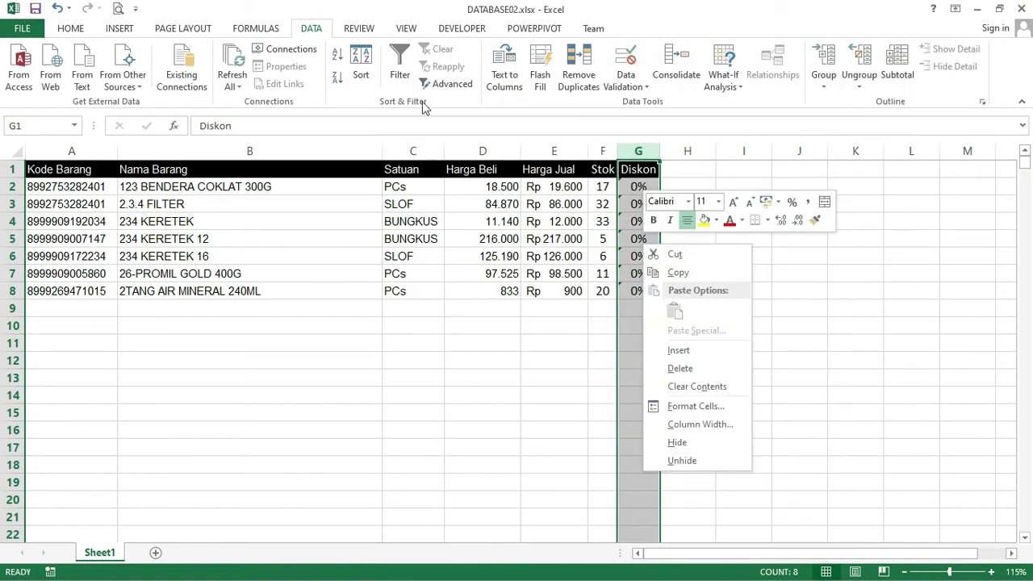
click(509, 68)
click(781, 361)
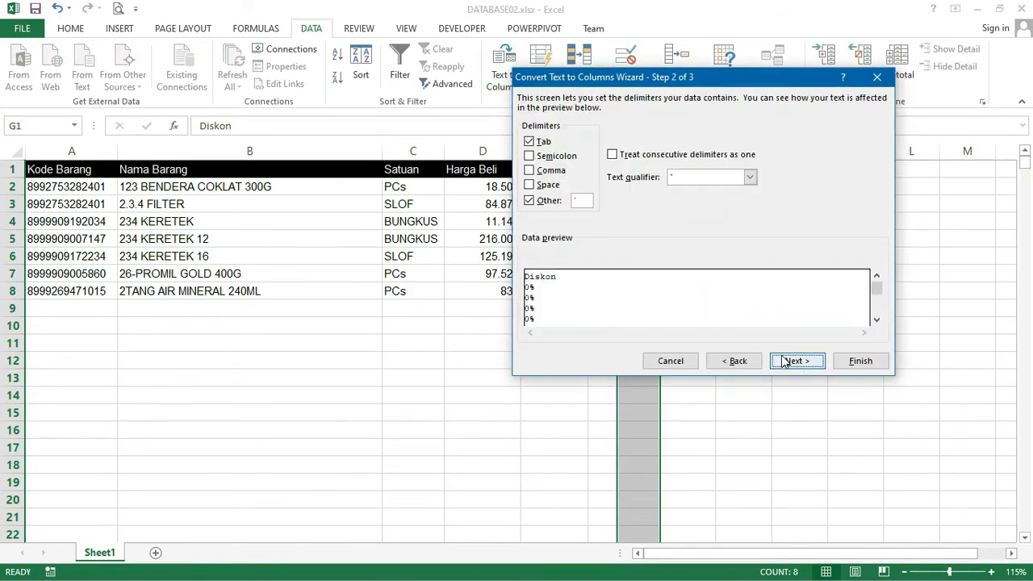
click(798, 362)
click(863, 361)
click(787, 405)
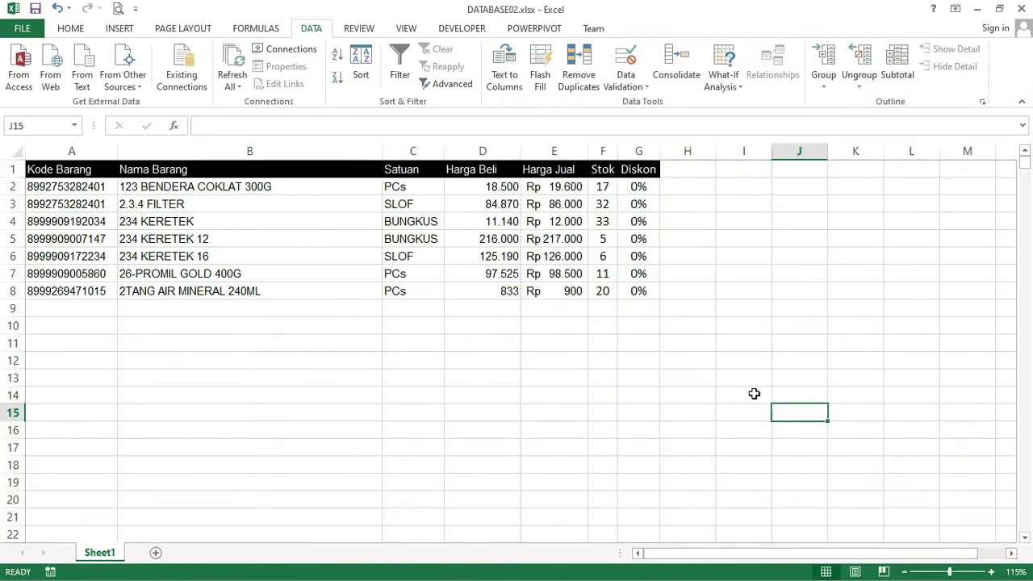
Step: Format the Harga Beli and Harga Jual cells D2:E8 as Accounting with 0 decimal places and no currency symbol
drag(494, 185, 539, 187)
drag(488, 238, 533, 186)
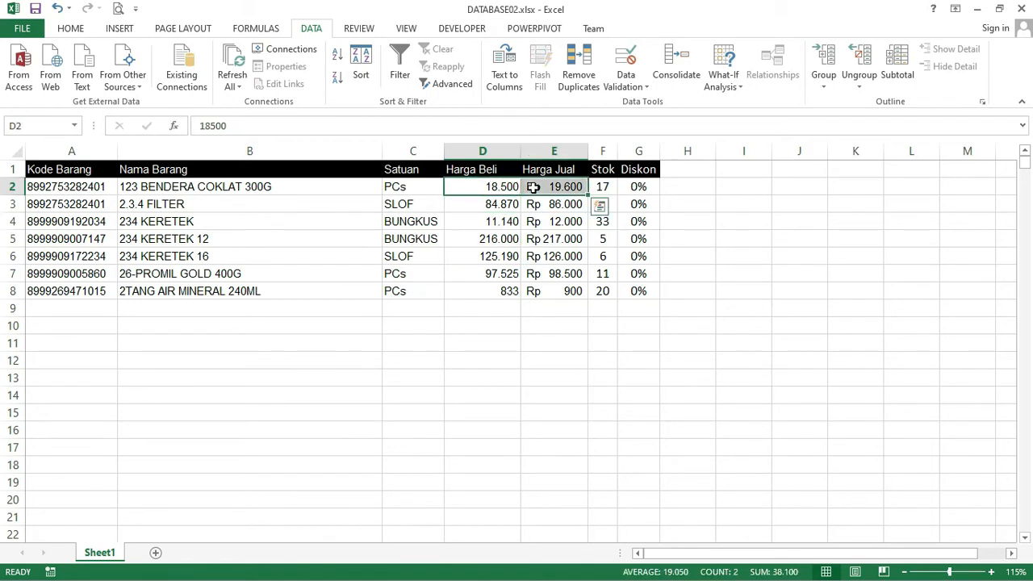
key(ctrl+shift+Down)
right_click(533, 187)
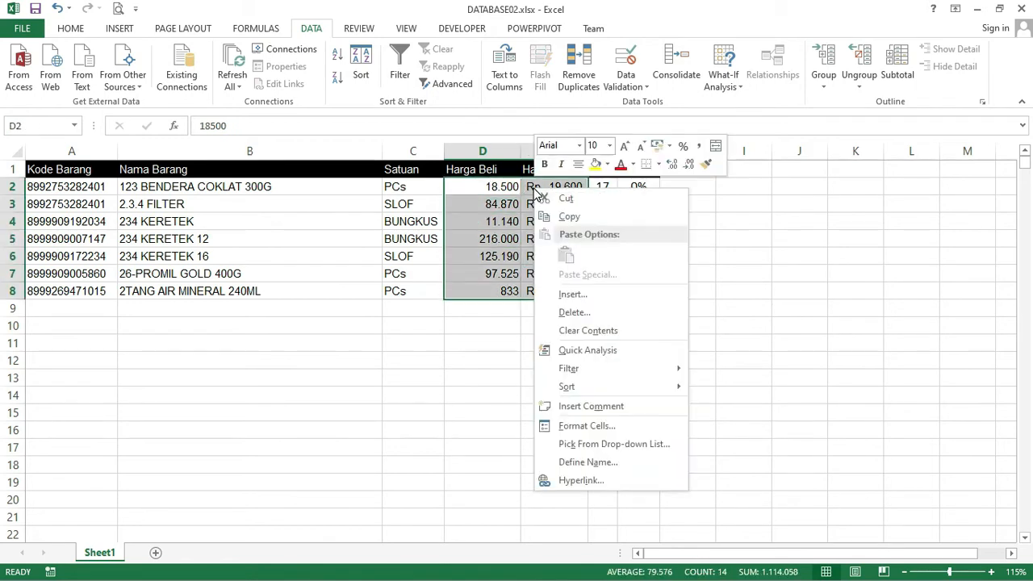
click(588, 424)
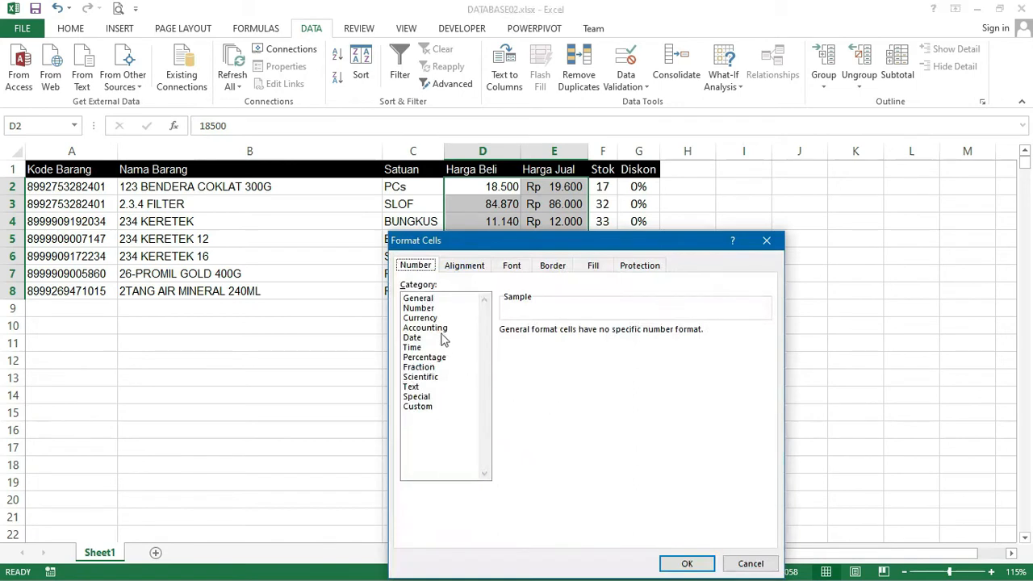
click(446, 329)
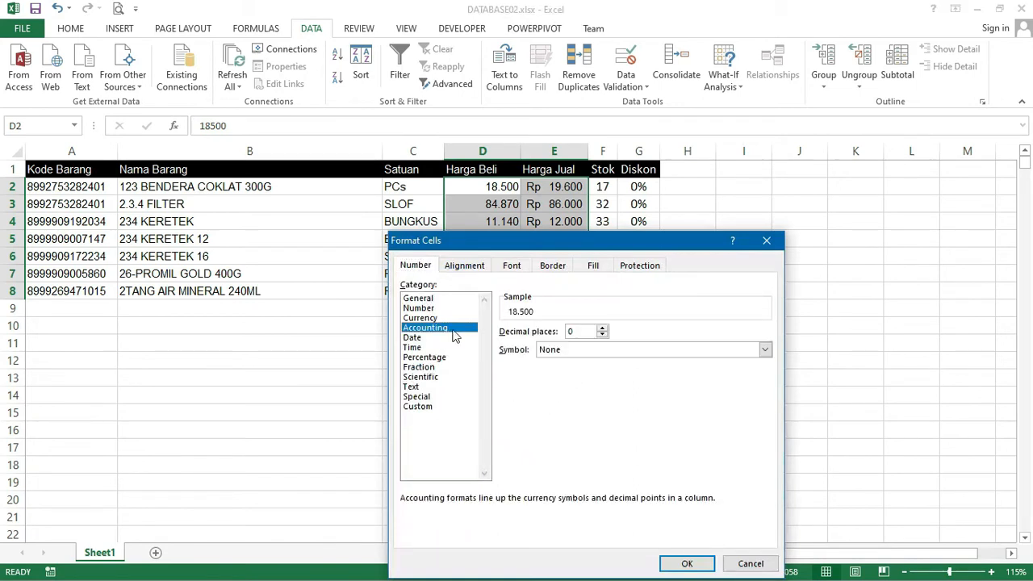
click(691, 568)
click(690, 375)
Step: Apply the custom number format Rp.* #.##0;-Rp#.##0 to the Harga Beli cells D2:D8
click(498, 207)
drag(498, 207, 495, 293)
right_click(488, 242)
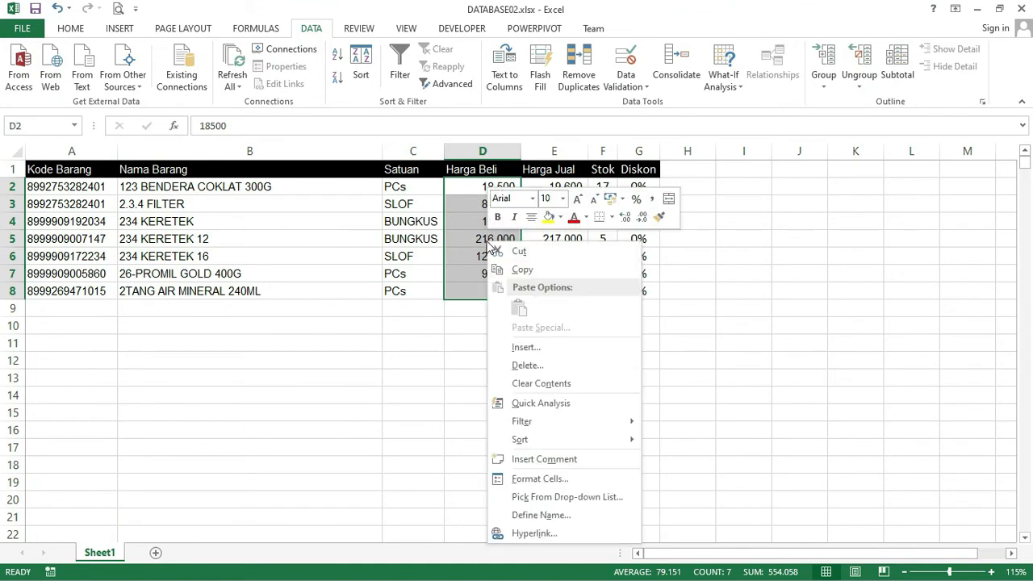
click(531, 479)
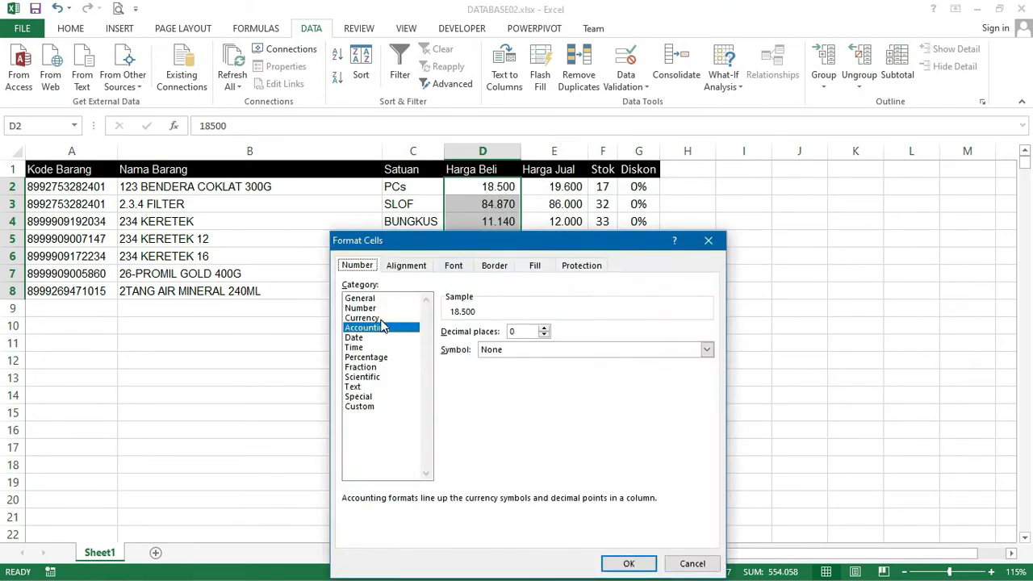
click(379, 318)
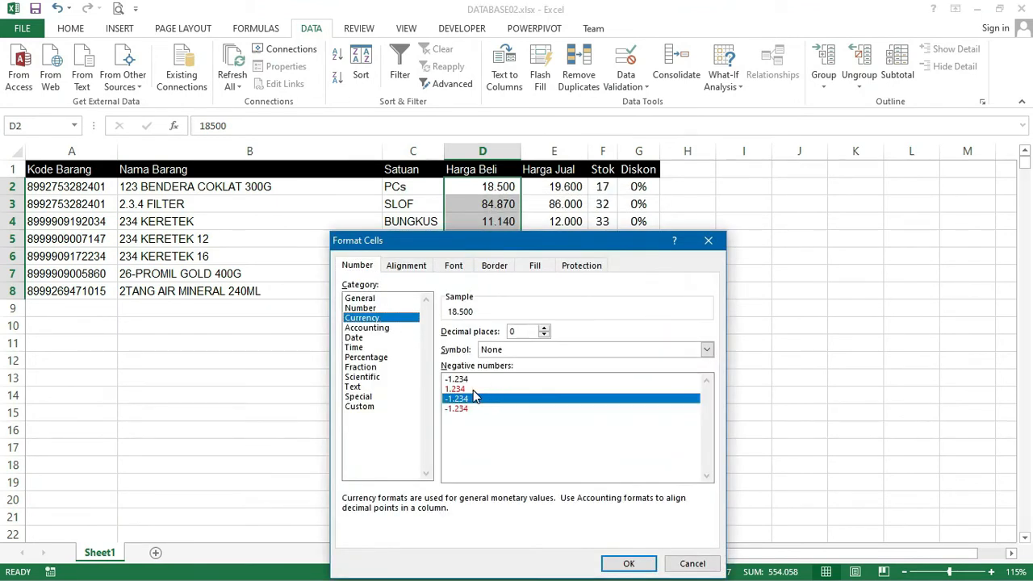
click(473, 390)
click(386, 409)
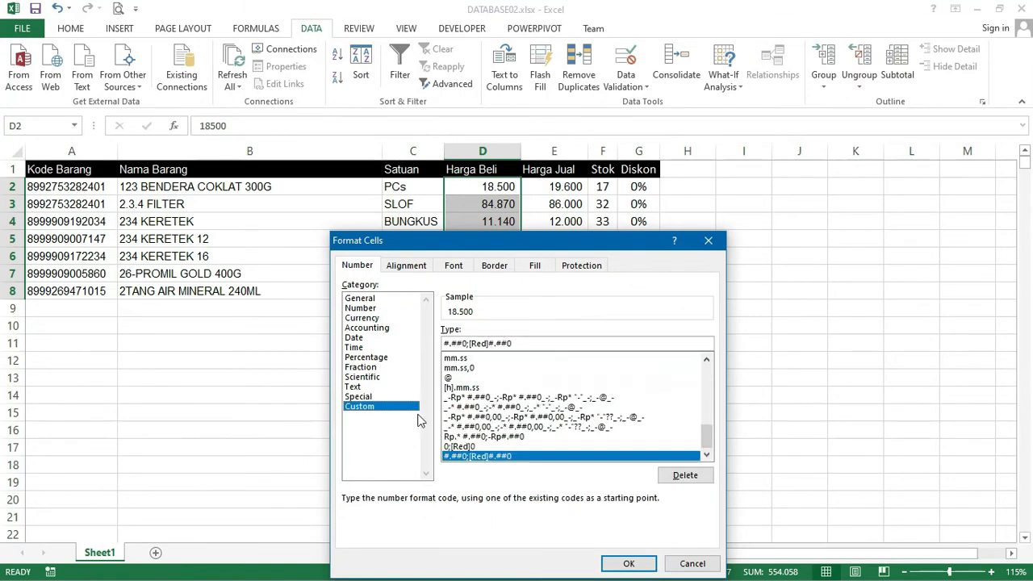
click(505, 435)
scroll(506, 433, up, 3)
scroll(506, 434, down, 3)
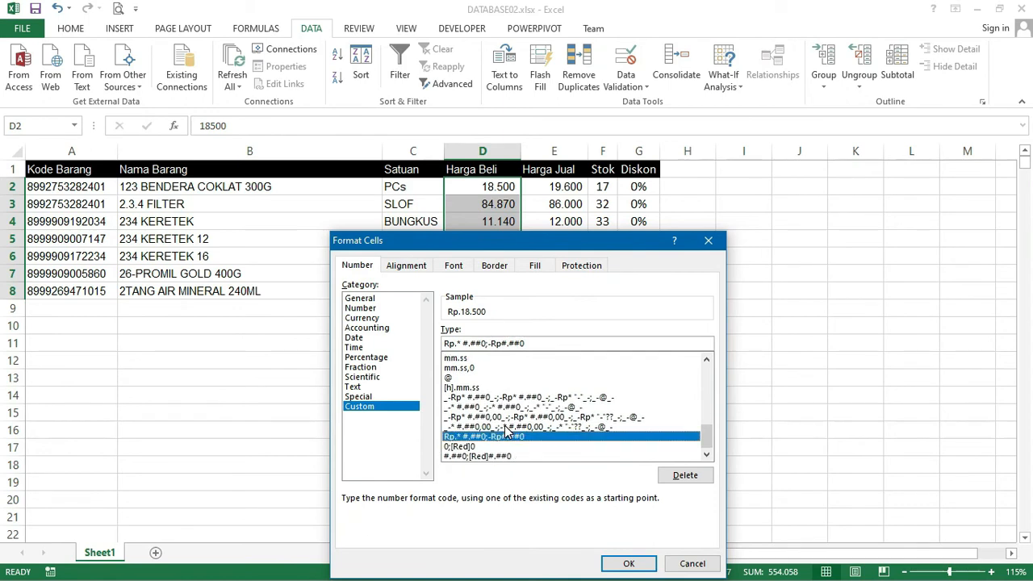
click(626, 563)
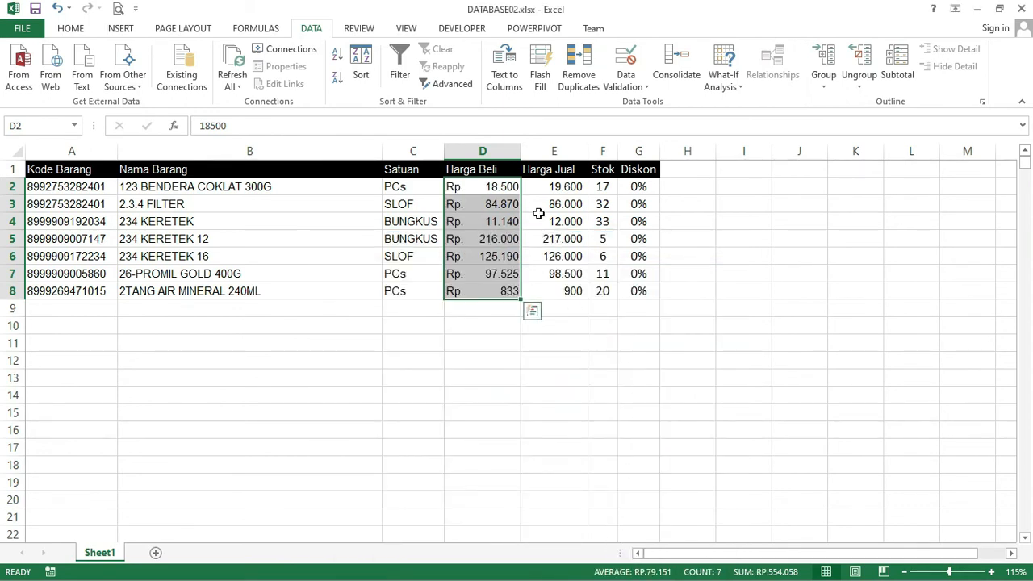
Step: Apply the custom number format Rp.* #.##0;-Rp#.##0 to the Harga Jual cells E2:E8
drag(549, 188, 554, 290)
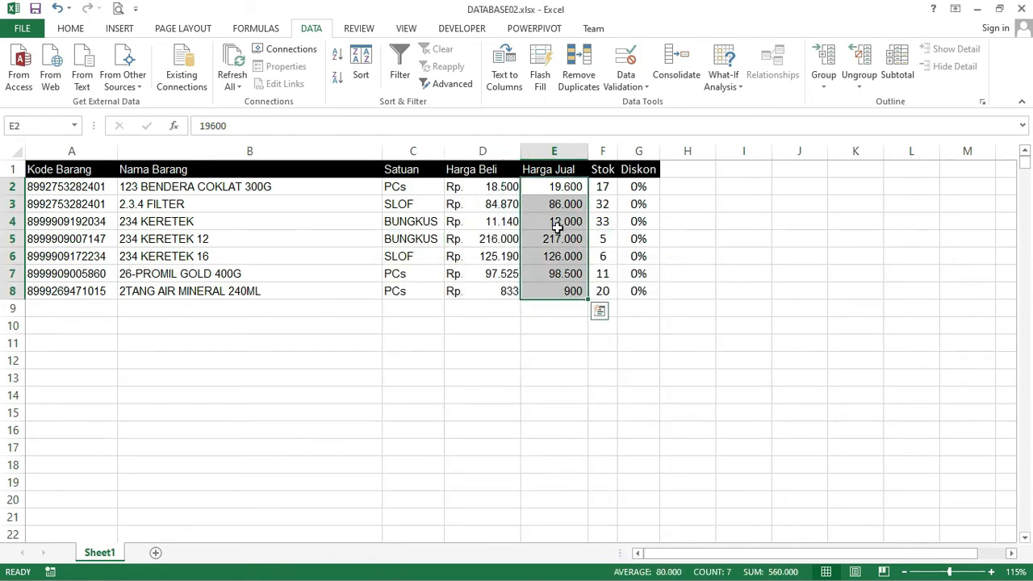
right_click(558, 219)
click(614, 458)
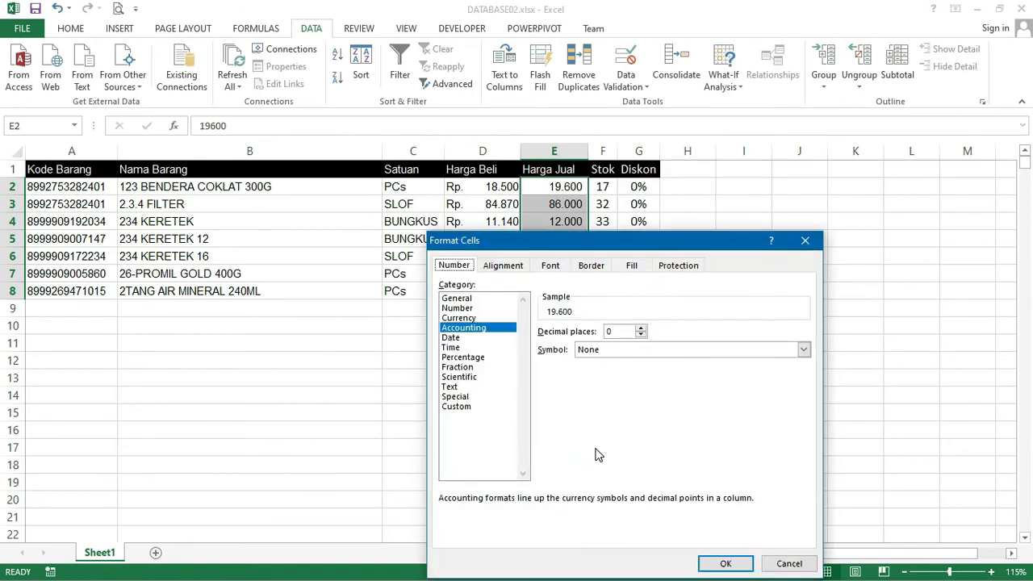
click(474, 318)
click(482, 328)
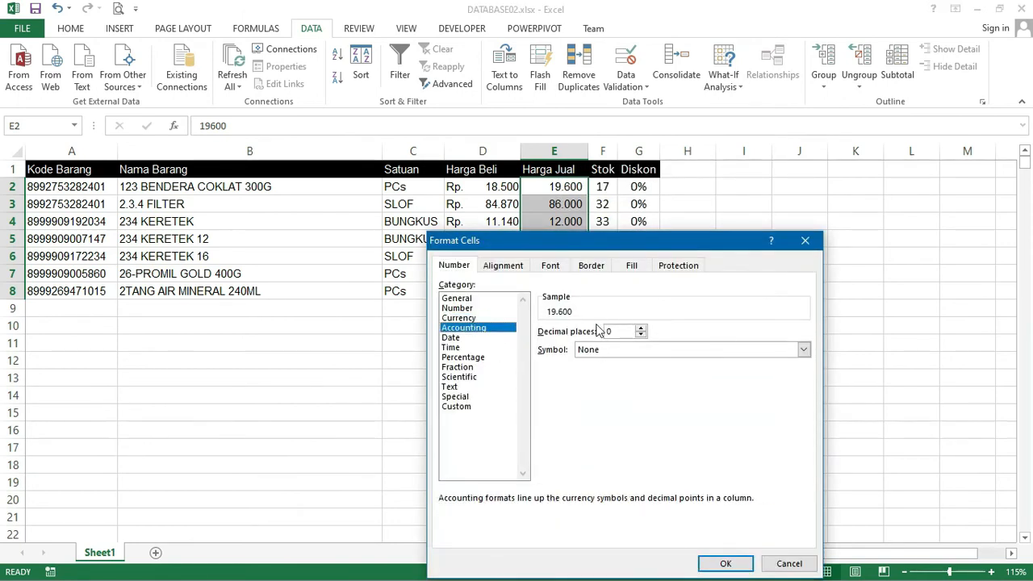
click(465, 407)
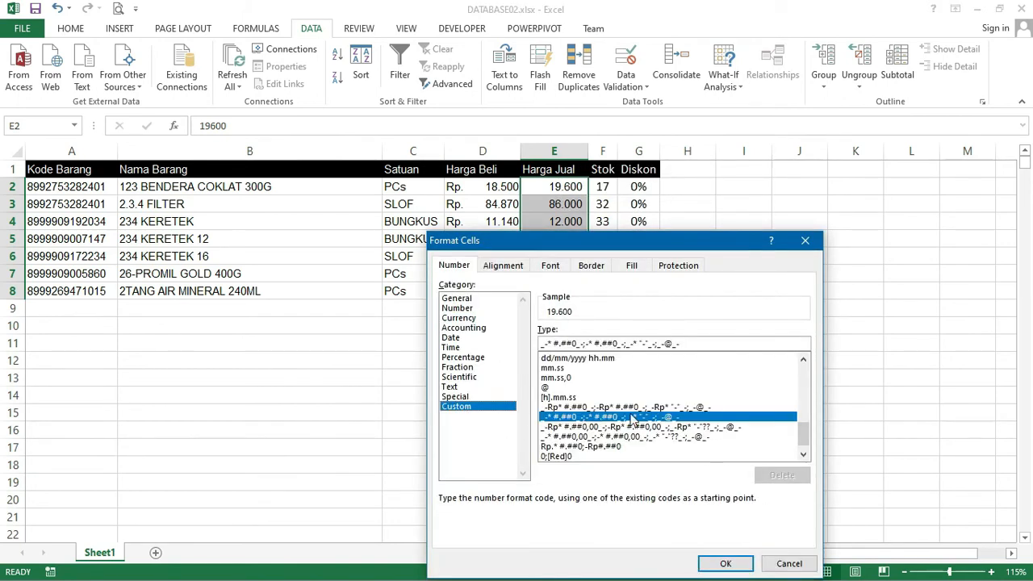
click(587, 446)
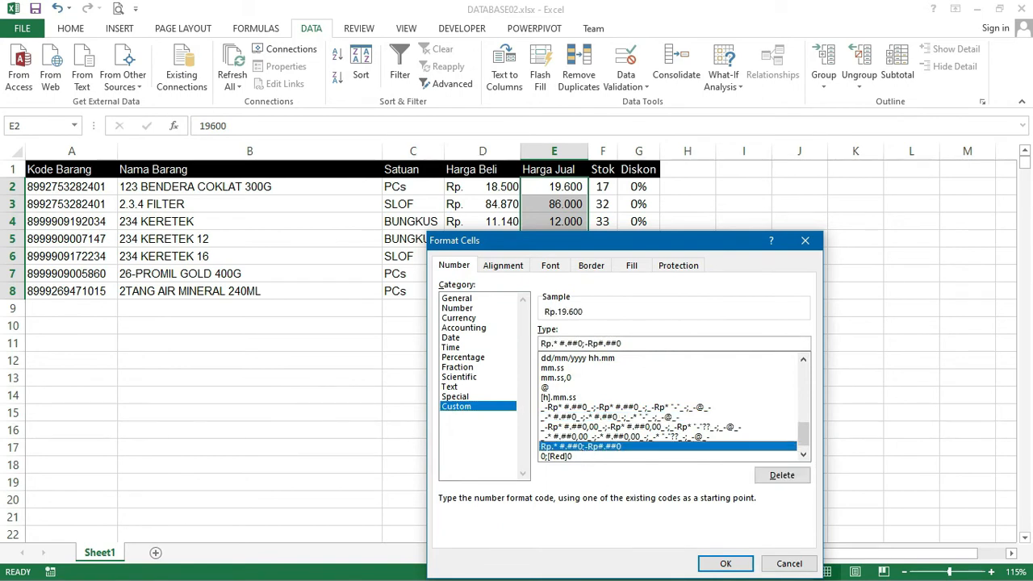
click(723, 564)
click(682, 371)
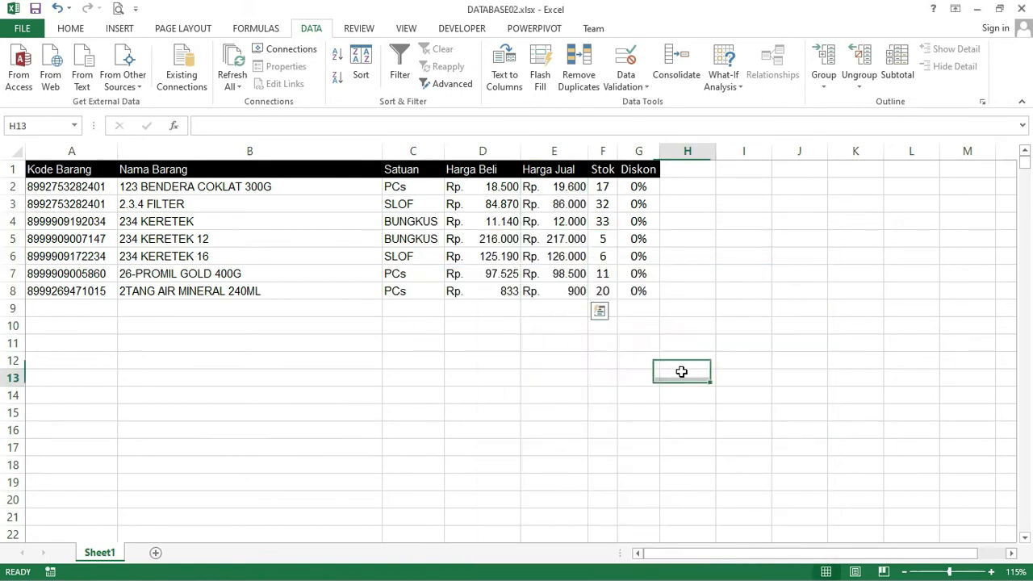
Step: Adjust the widths of the Harga Beli and Harga Jual columns, making Harga Beli about 11,71 (87 pixels) wide
drag(589, 151, 583, 151)
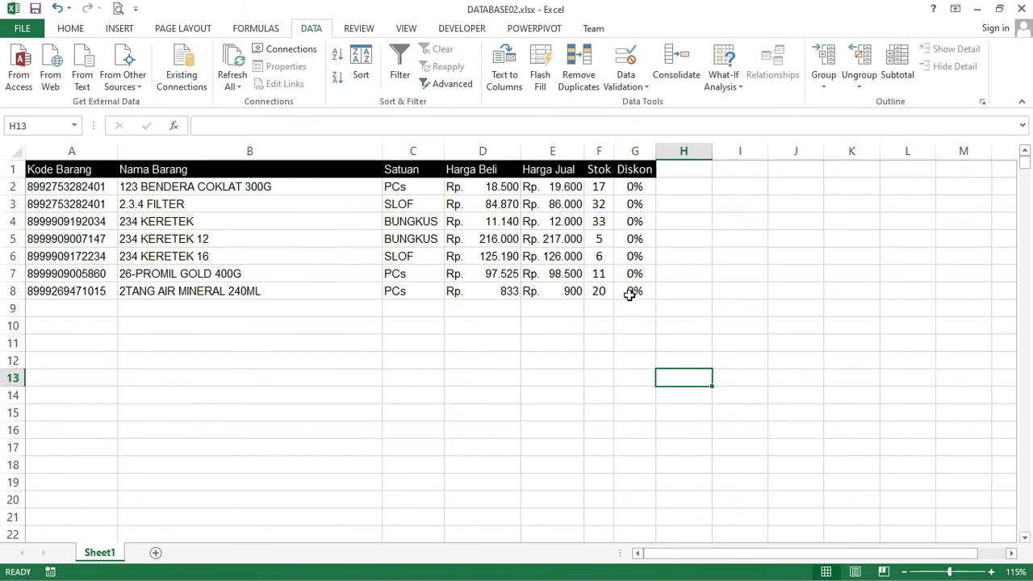
click(514, 150)
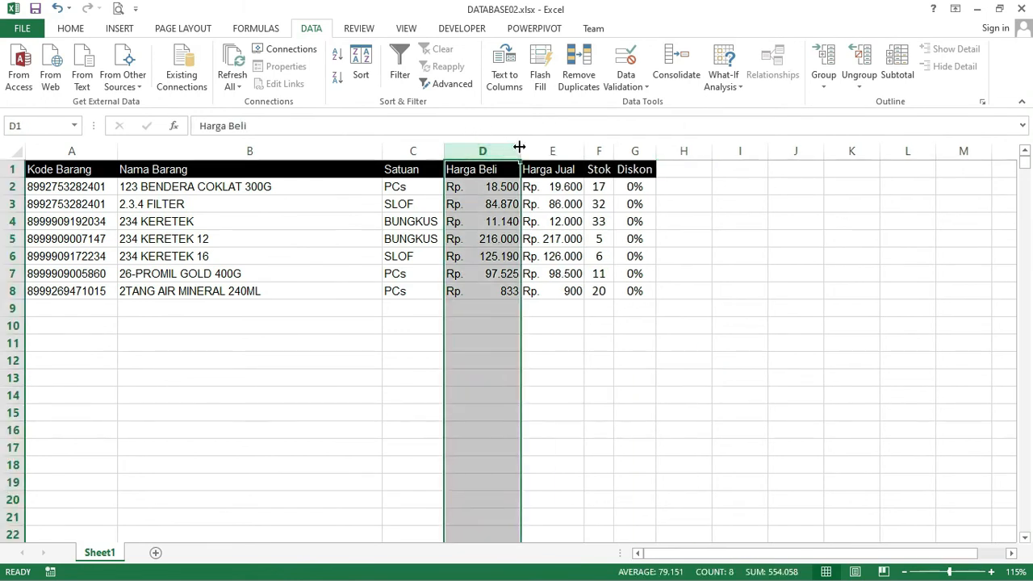
drag(521, 151, 507, 150)
click(782, 290)
drag(572, 151, 589, 150)
drag(508, 151, 520, 151)
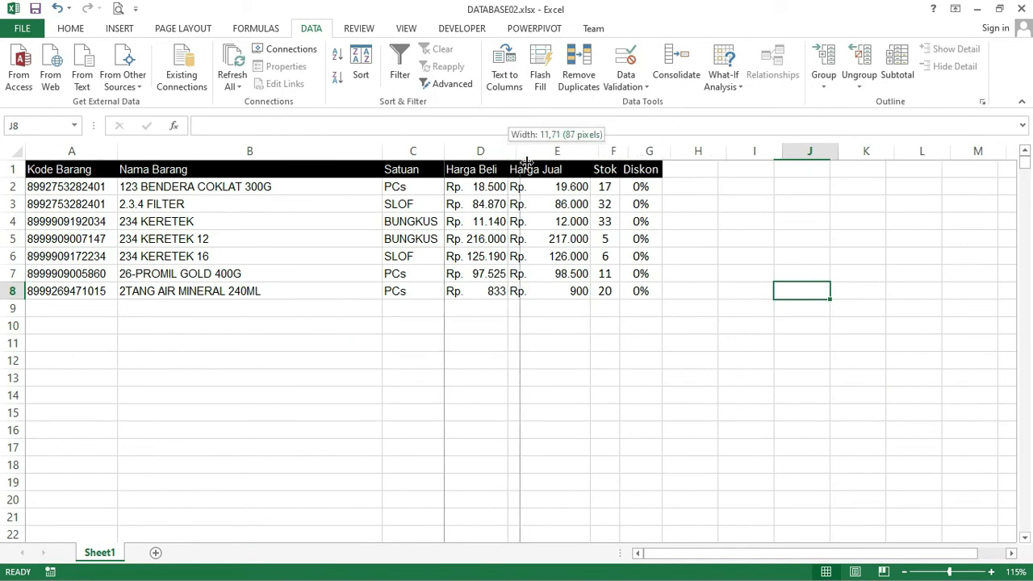